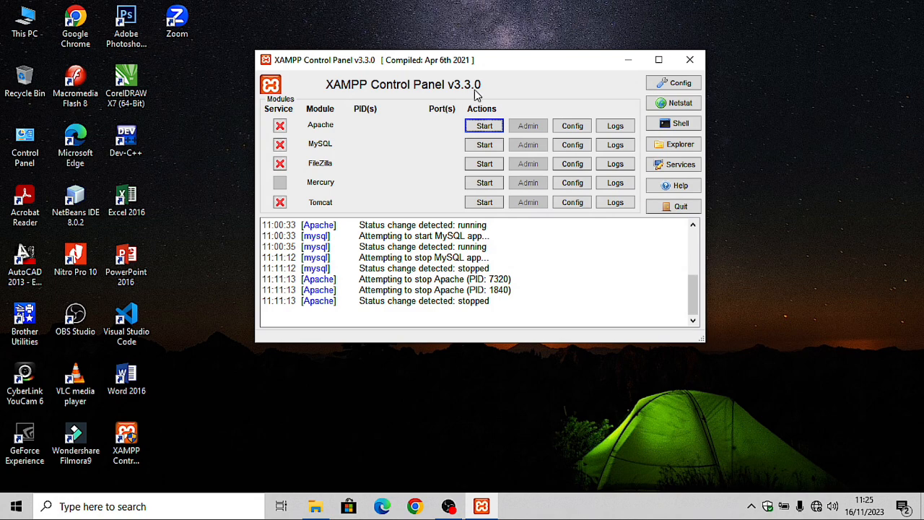
Start the Apache and MySQL services and open the MySQL administration page in the browser.
left_click(485, 127)
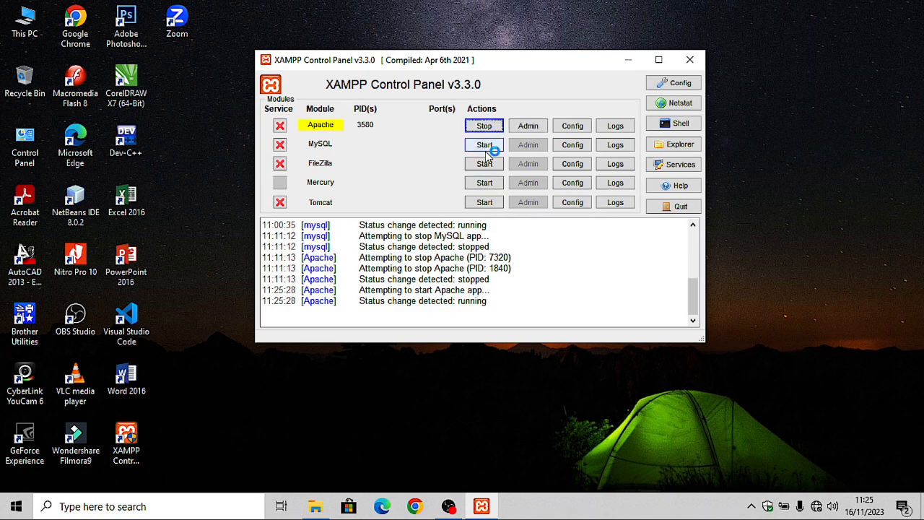
left_click(485, 146)
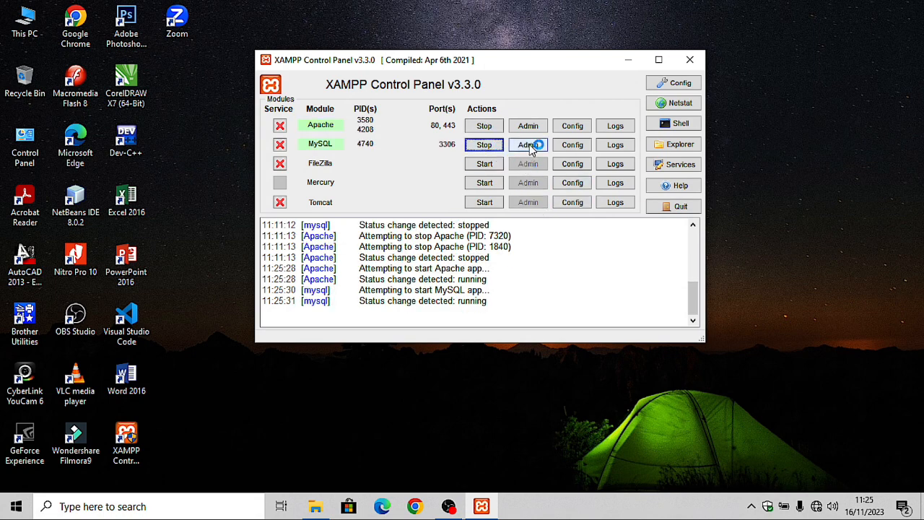
left_click(521, 146)
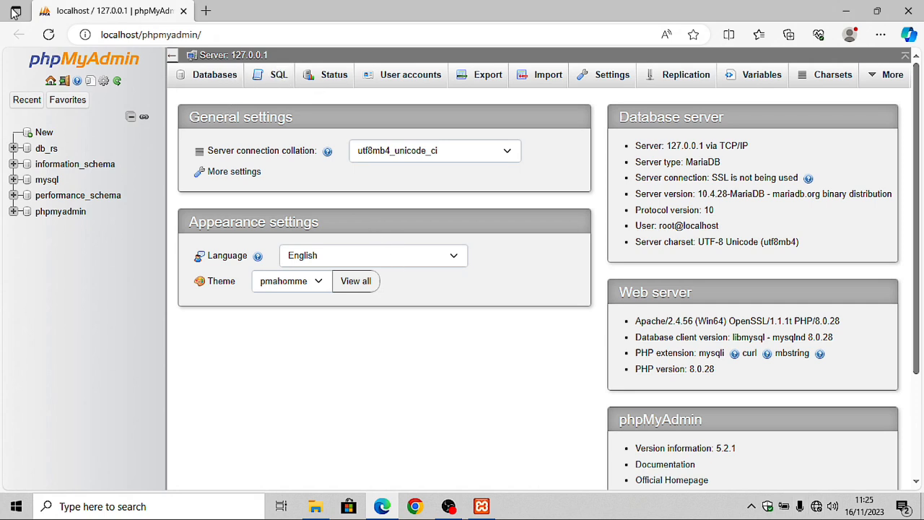
Create a new database named db_toko with the utf8mb4_general_ci collation.
left_click(208, 78)
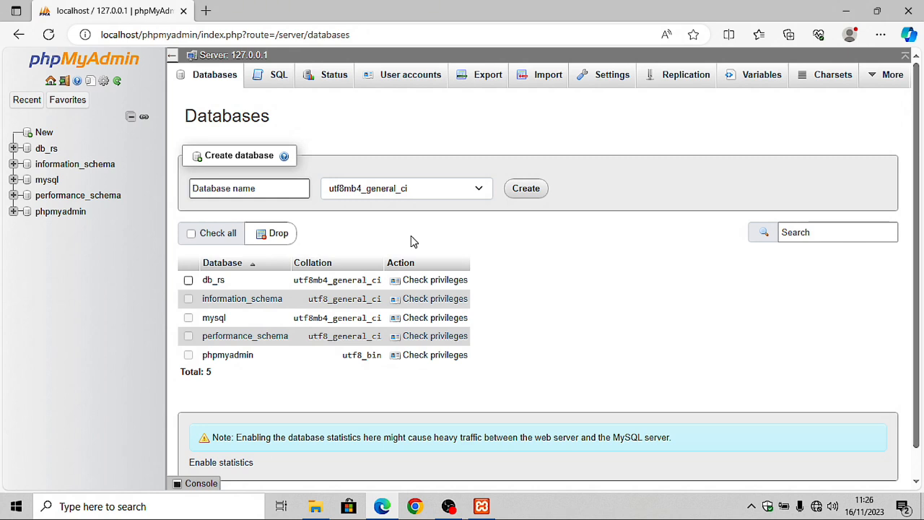
type("db_toko")
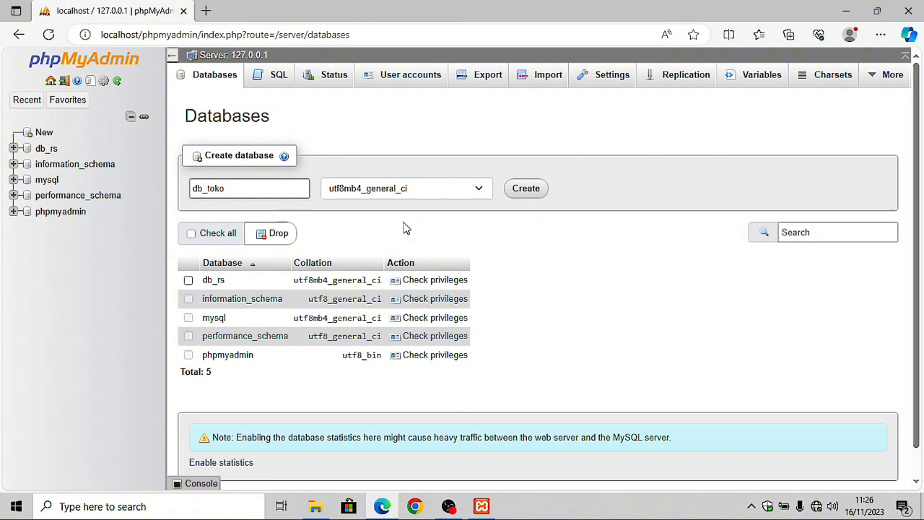
left_click(536, 192)
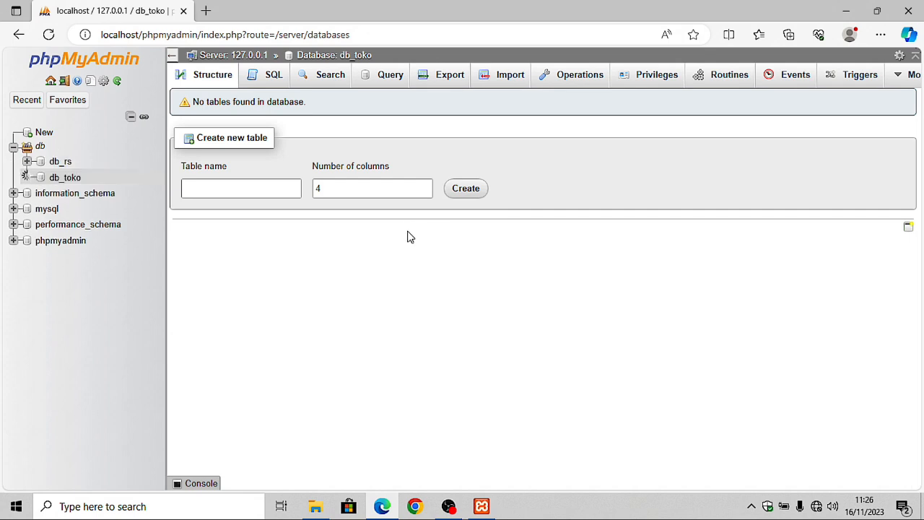
Create a table named barang with 5 columns in the db_toko database.
left_click(258, 186)
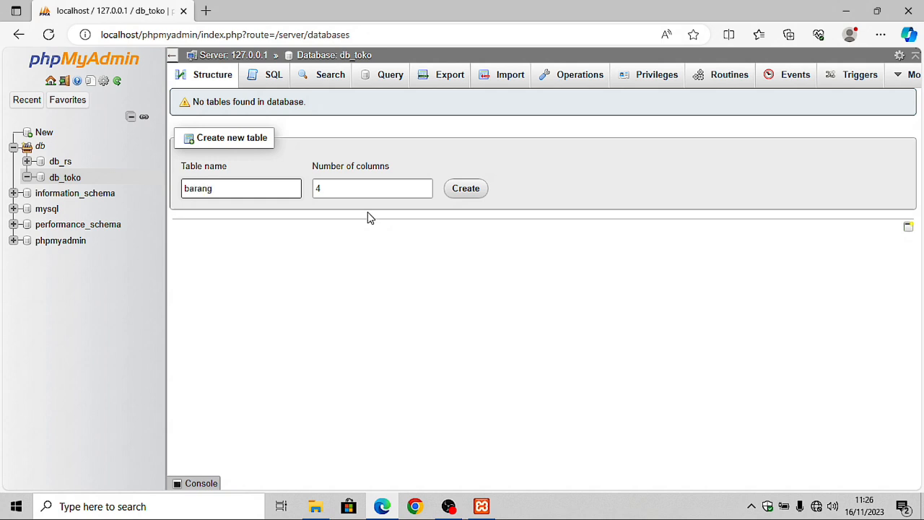
left_click(425, 186)
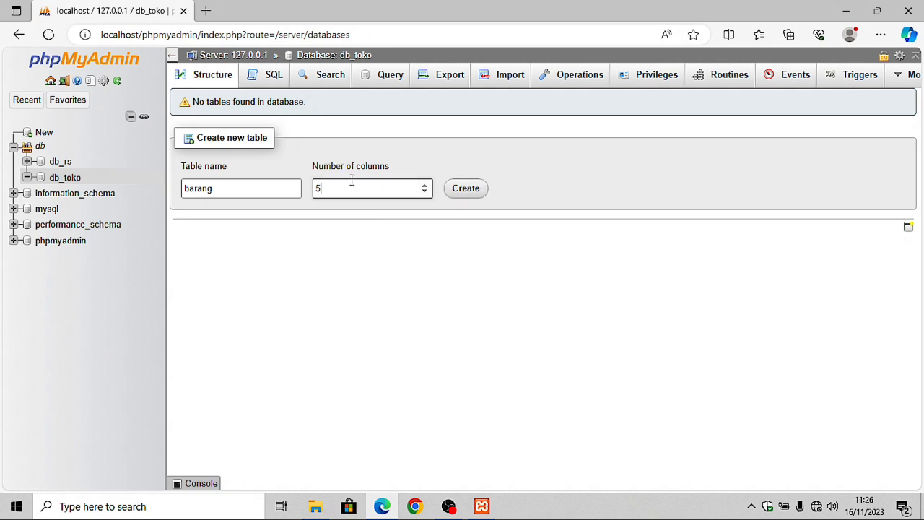
left_click(468, 190)
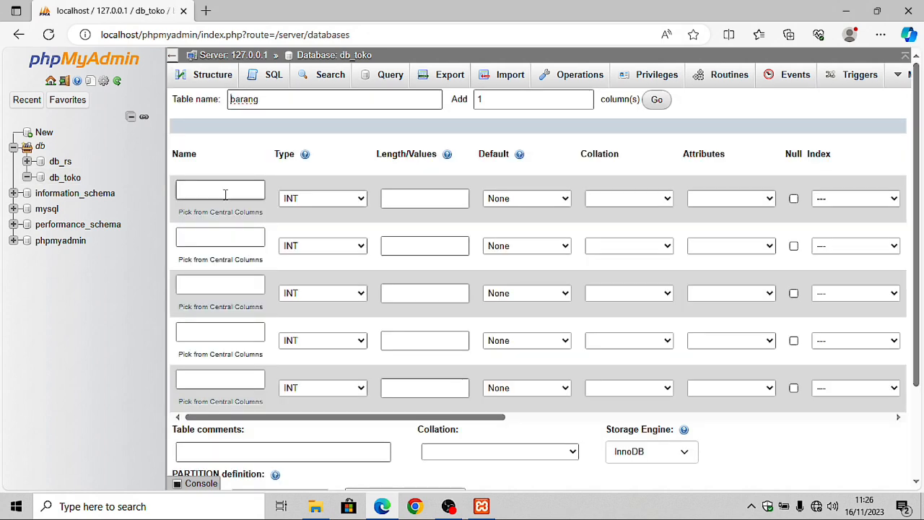
Name the first four columns of the barang table id_barang, nama_barang, harga and stok.
left_click(225, 193)
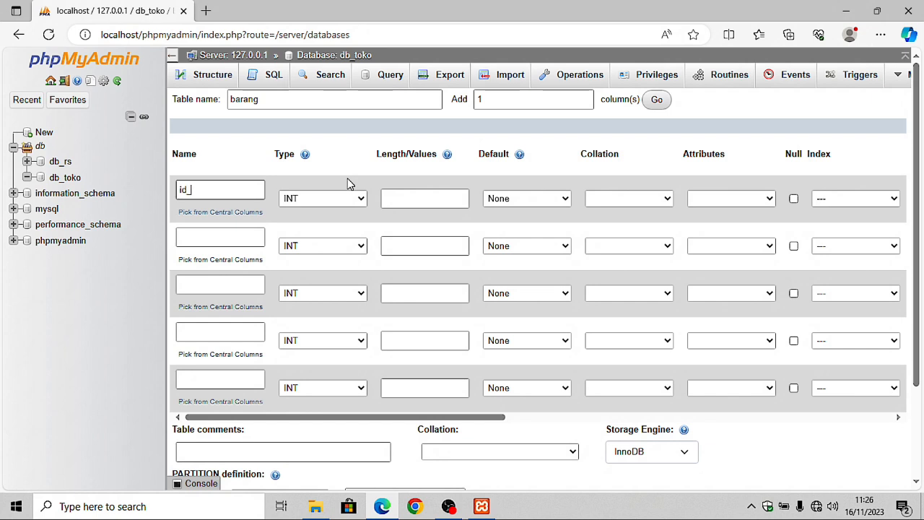
type("id_barang")
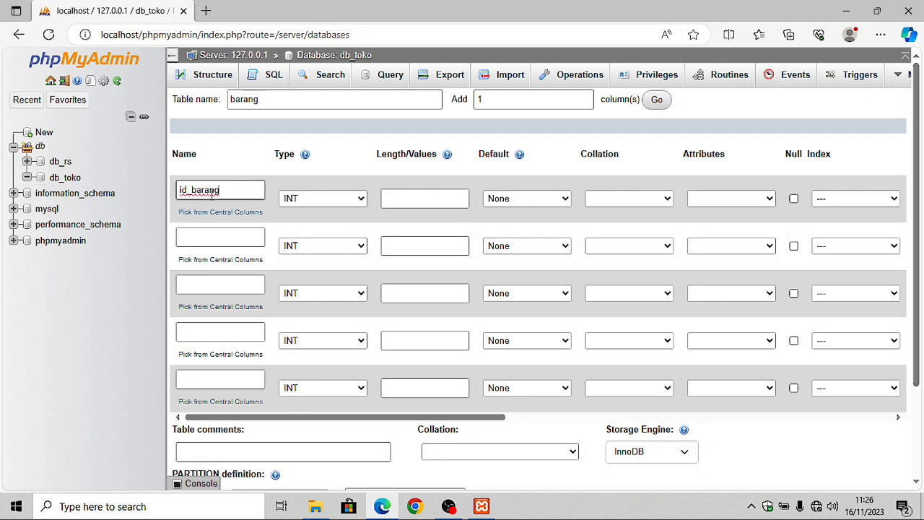
left_click(201, 239)
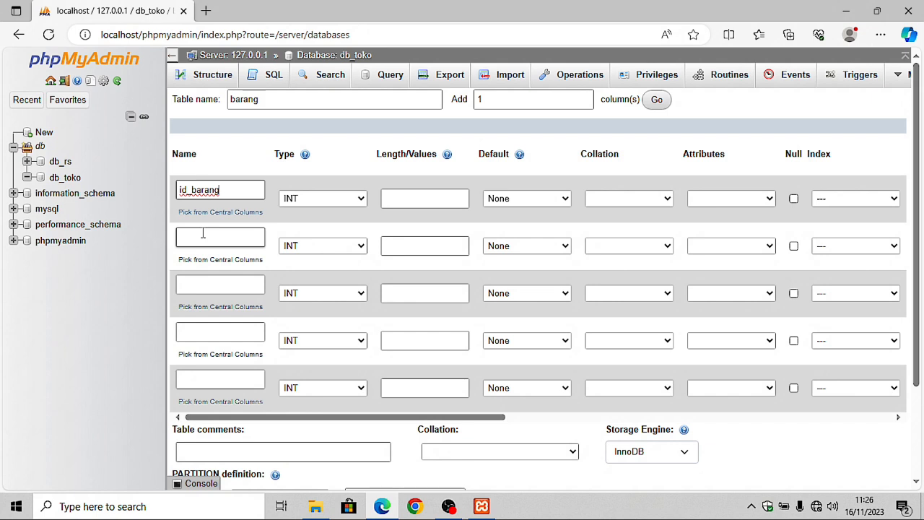
type("nama_barang")
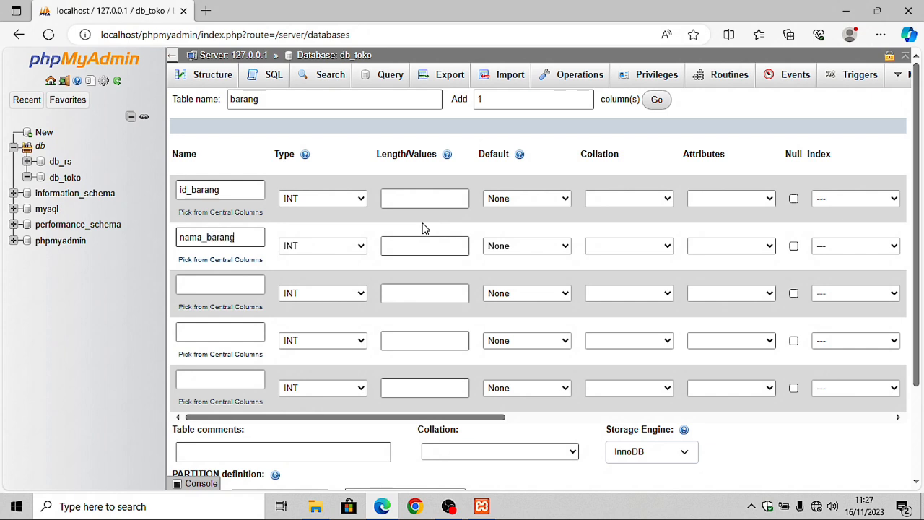
left_click_drag(208, 240, 202, 241)
key("BackSpace")
type("_")
left_click(208, 284)
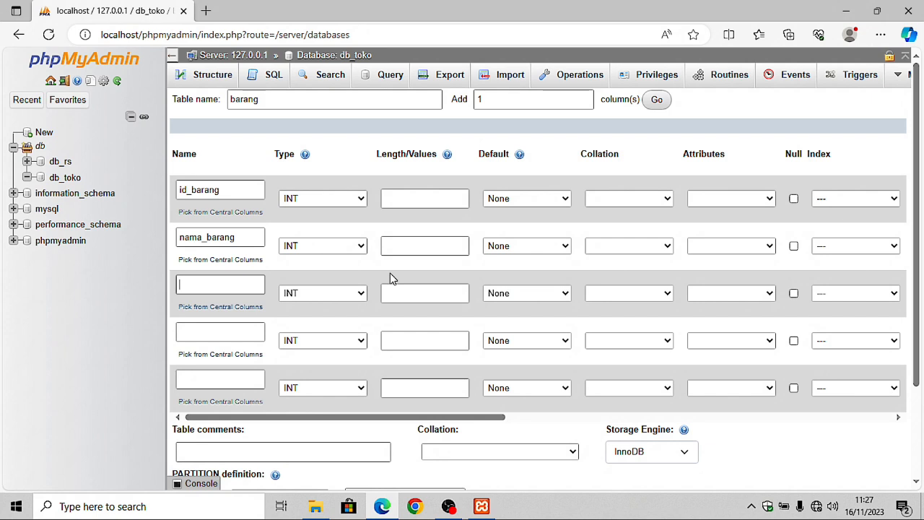
type("harga")
left_click(212, 331)
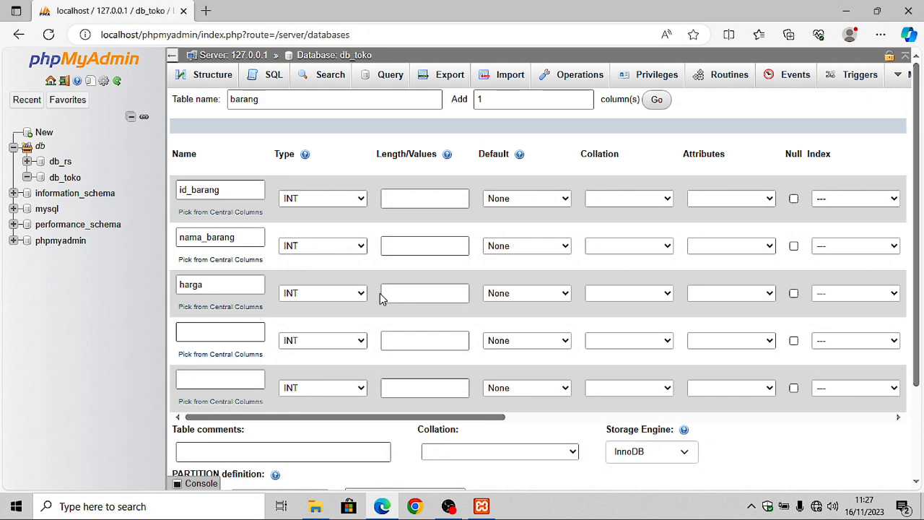
type("stok")
Name the fifth column of the barang table id_supplier, spelled with a double p.
left_click(227, 377)
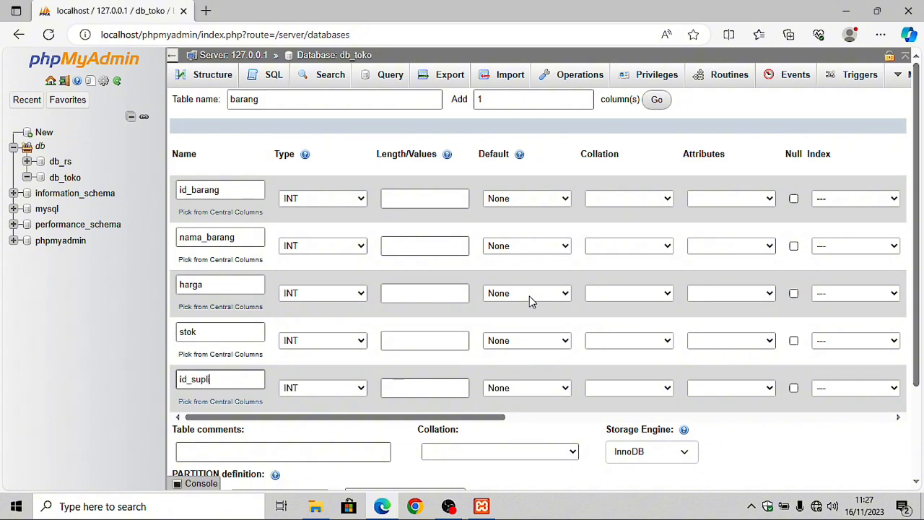
type("id_suplier")
left_click(202, 380)
key("Escape")
left_click(201, 379)
type("p")
left_click(228, 383)
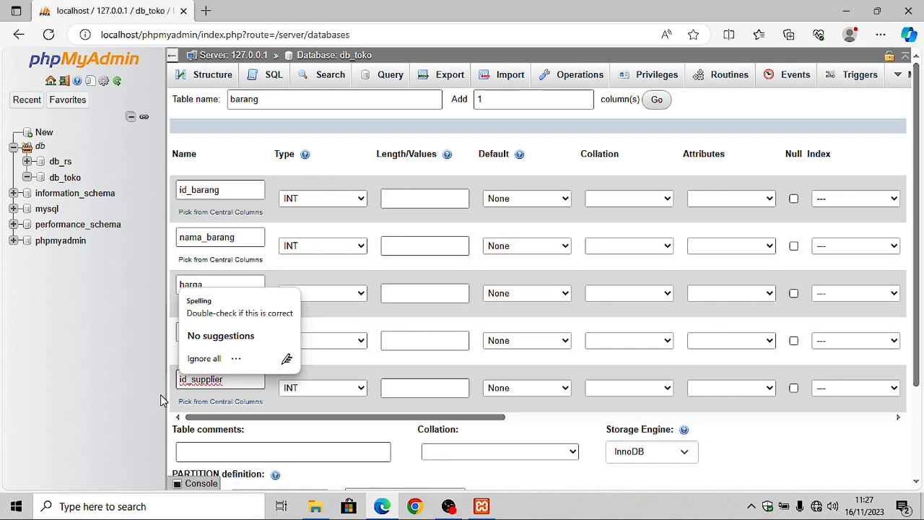
left_click(169, 394)
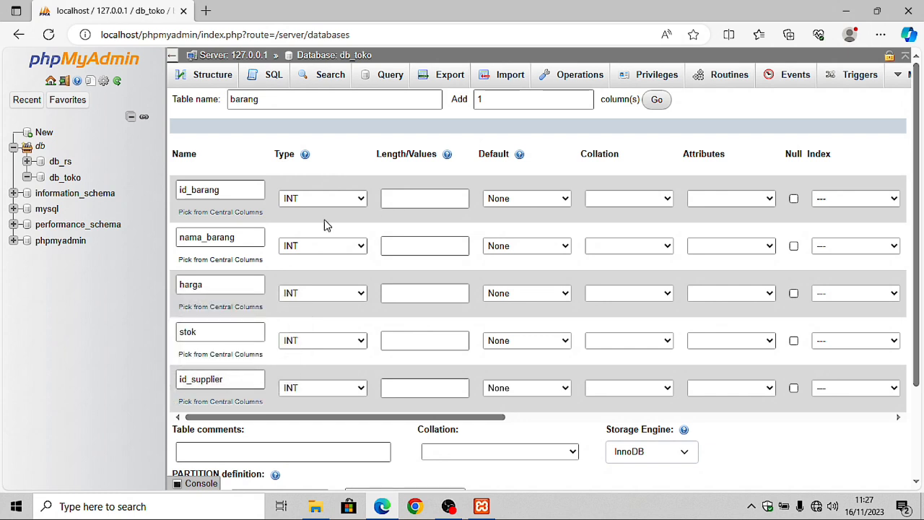
Set the column types to INT for id_barang, VARCHAR for nama_barang and INT for harga.
left_click(326, 199)
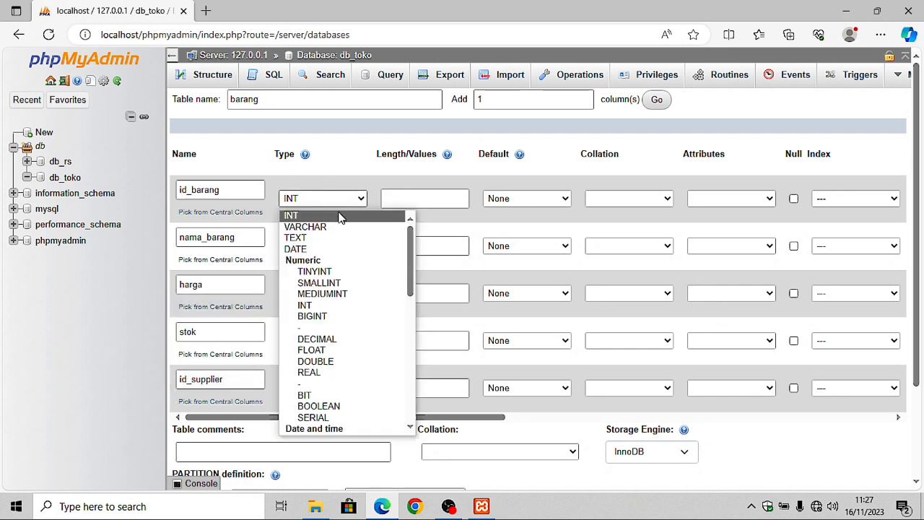
left_click(299, 214)
left_click(299, 246)
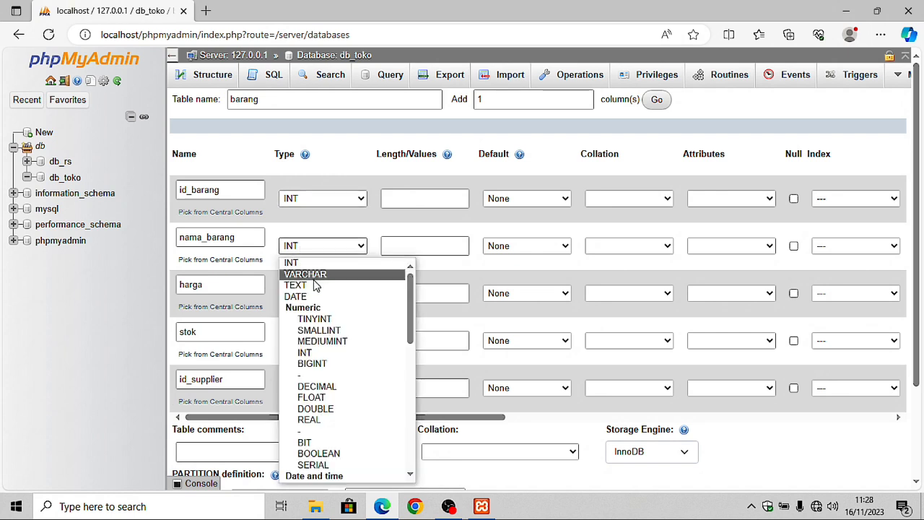
left_click(317, 275)
left_click(296, 295)
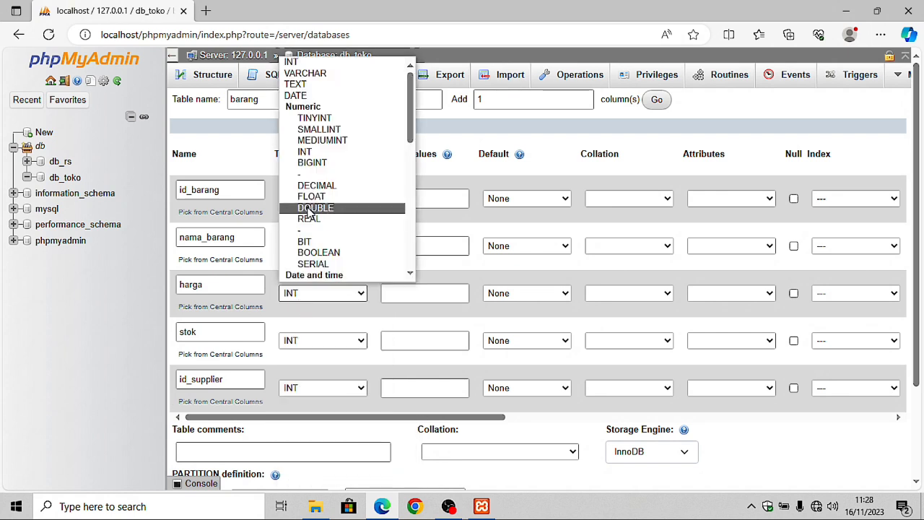
left_click(336, 64)
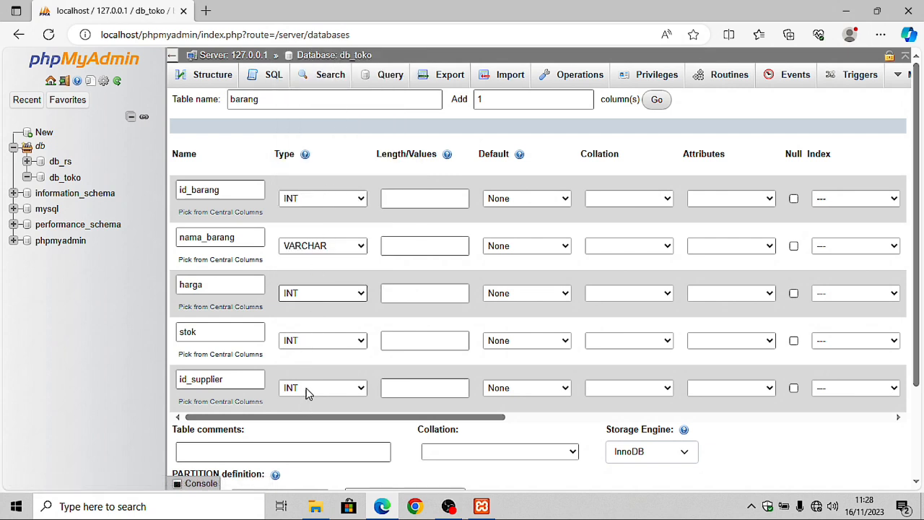
Set the column lengths to 8 for id_barang, 15 for nama_barang, 12 for harga, 12 for stok and 8 for id_supplier.
left_click(425, 201)
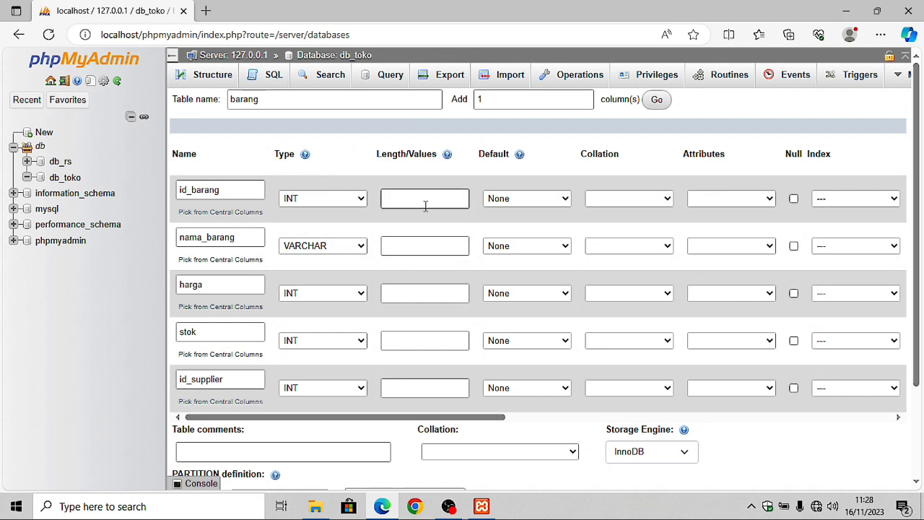
type("8")
left_click(399, 246)
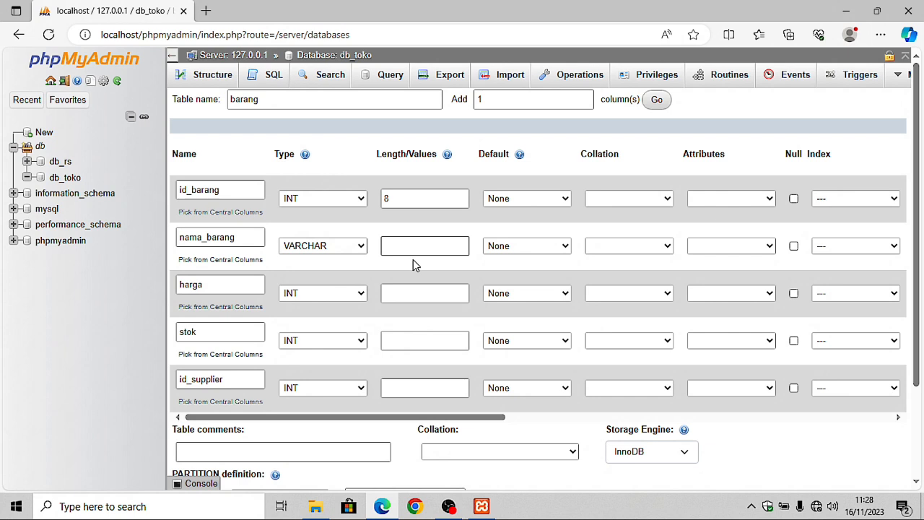
left_click(417, 294)
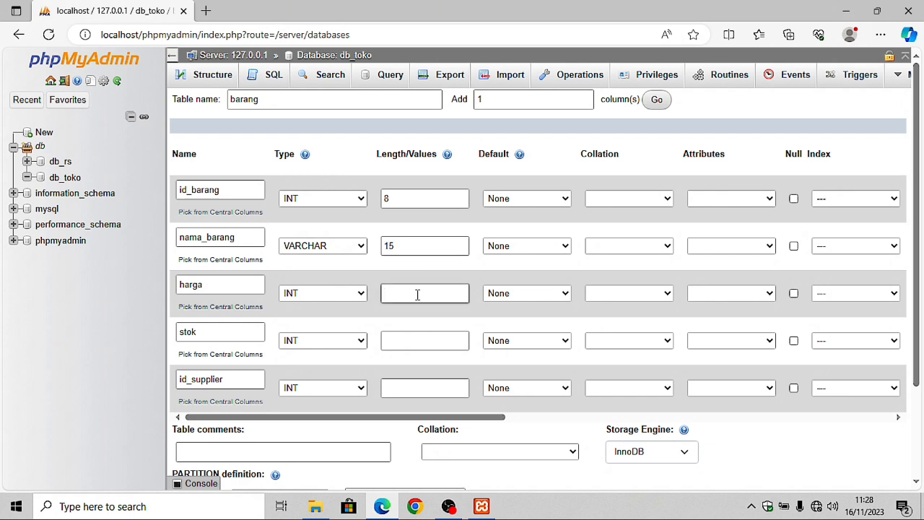
type("12")
left_click(406, 341)
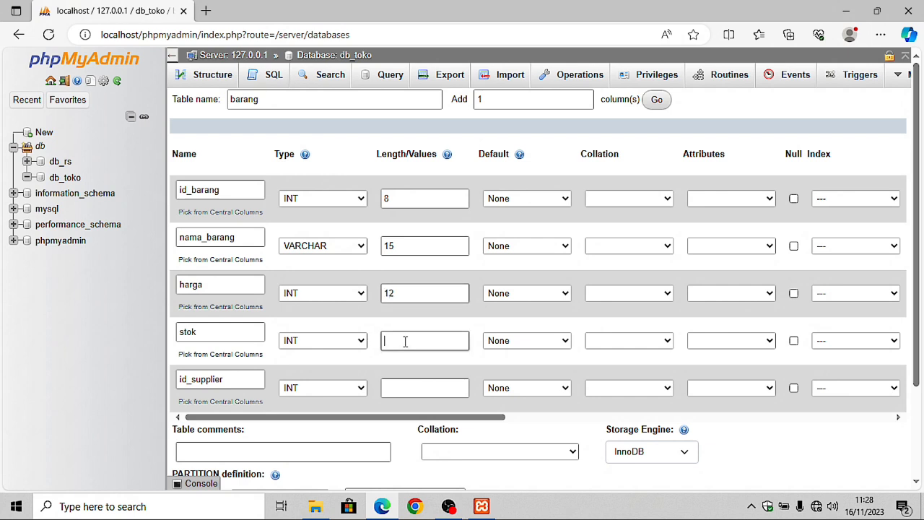
type("12")
left_click(402, 388)
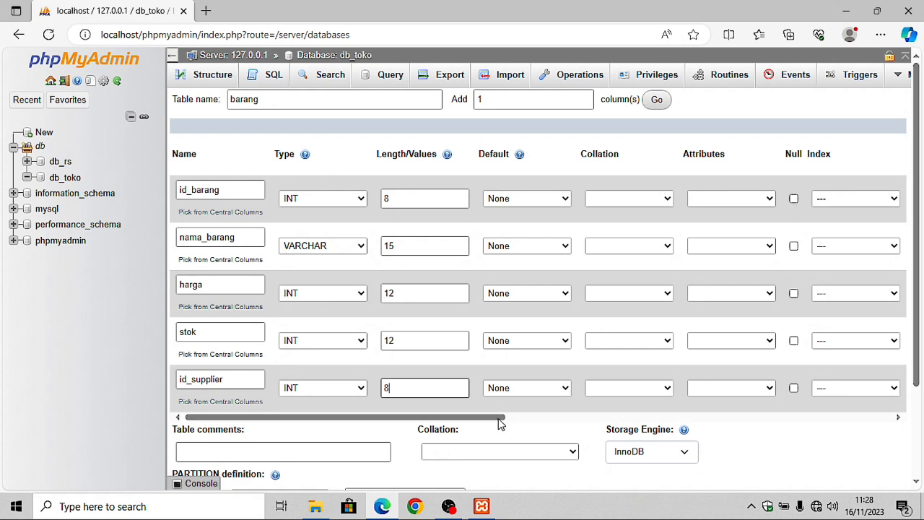
Make id_barang the primary key by adding a PRIMARY index without a size.
left_click_drag(501, 417, 622, 423)
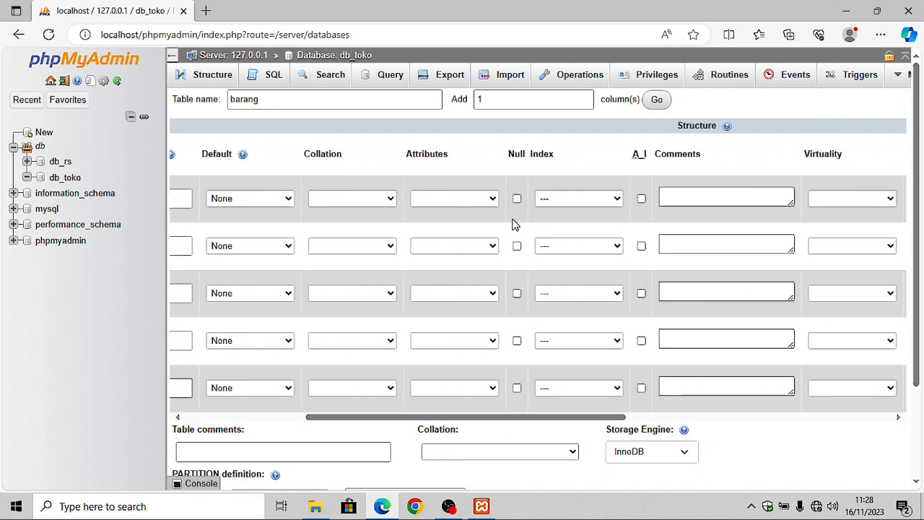
left_click(586, 200)
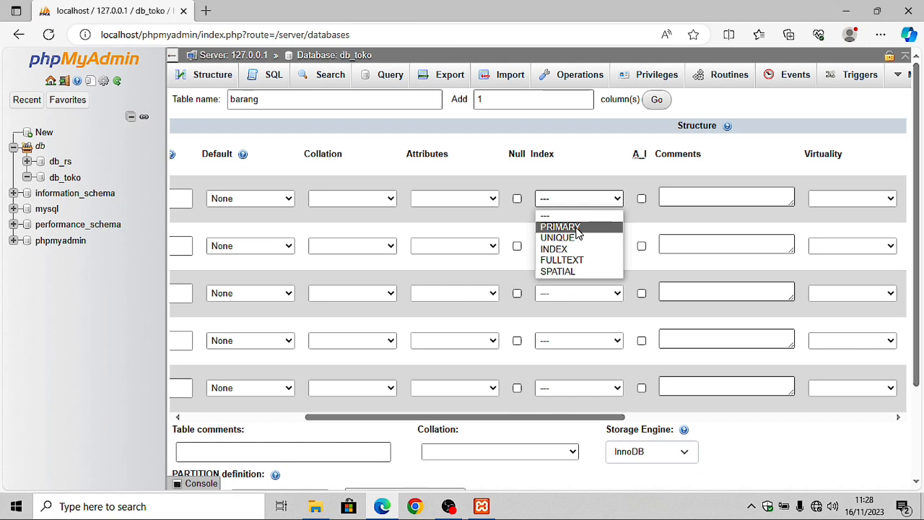
left_click_drag(421, 421, 273, 429)
left_click_drag(330, 419, 397, 421)
left_click(693, 200)
left_click(688, 225)
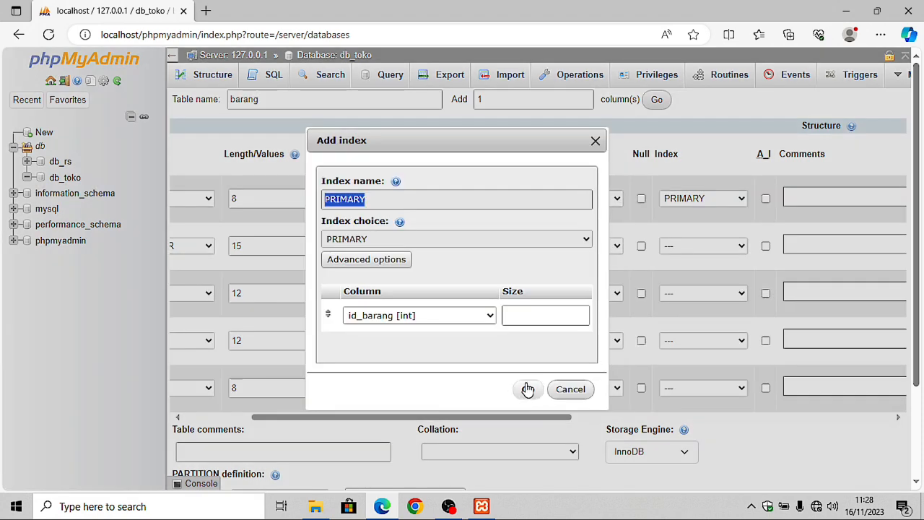
left_click(528, 389)
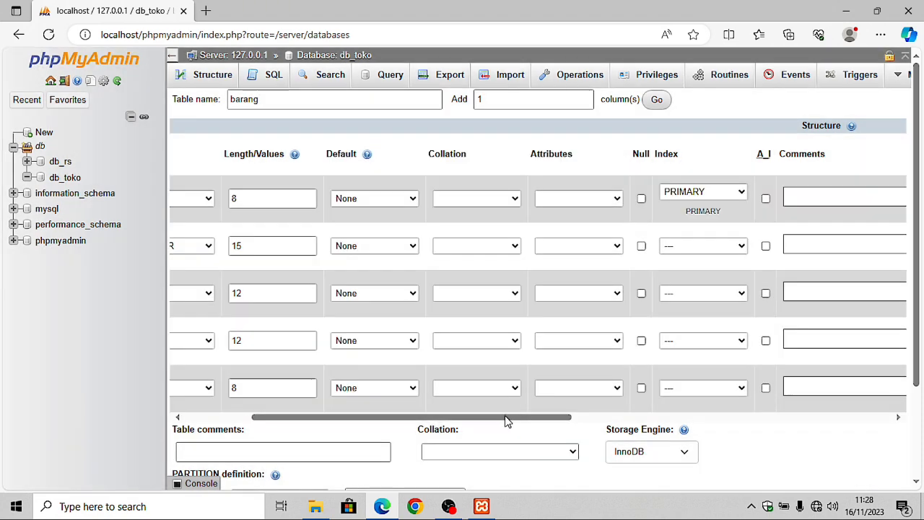
Save the barang table definition with its five columns.
left_click_drag(505, 420, 448, 421)
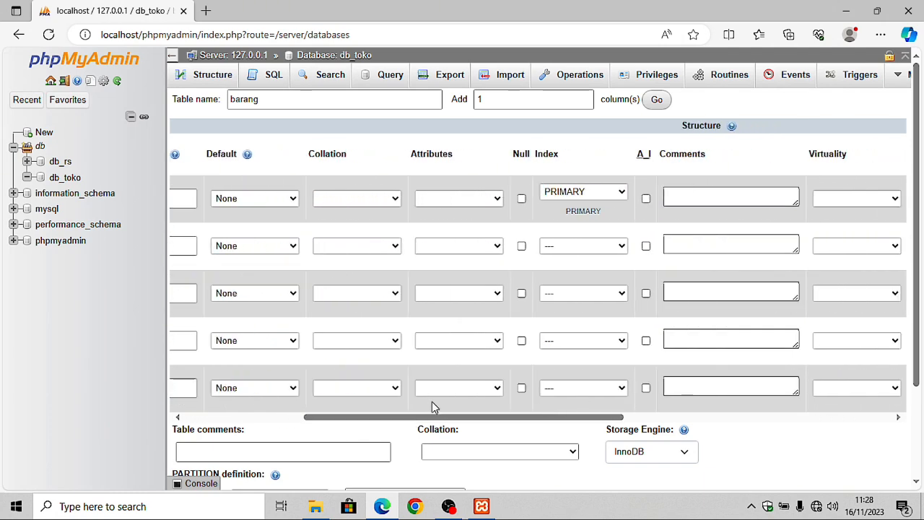
left_click_drag(409, 417, 270, 428)
scroll(463, 313, "down", 3)
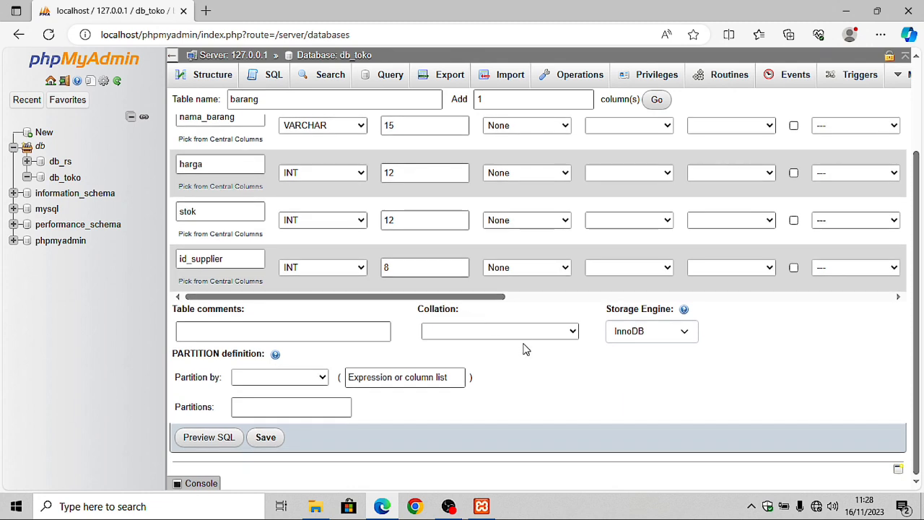
left_click(275, 439)
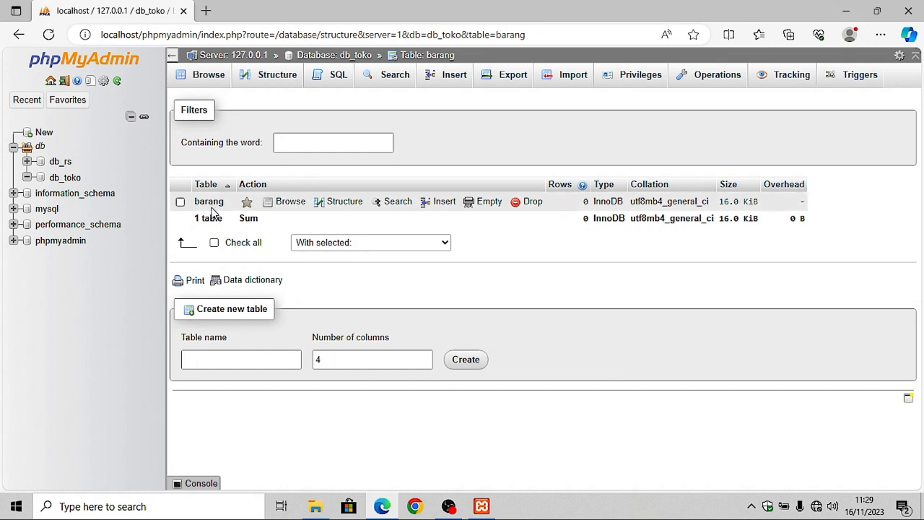
Create a new table named supplier with 4 columns in db_toko.
left_click(202, 358)
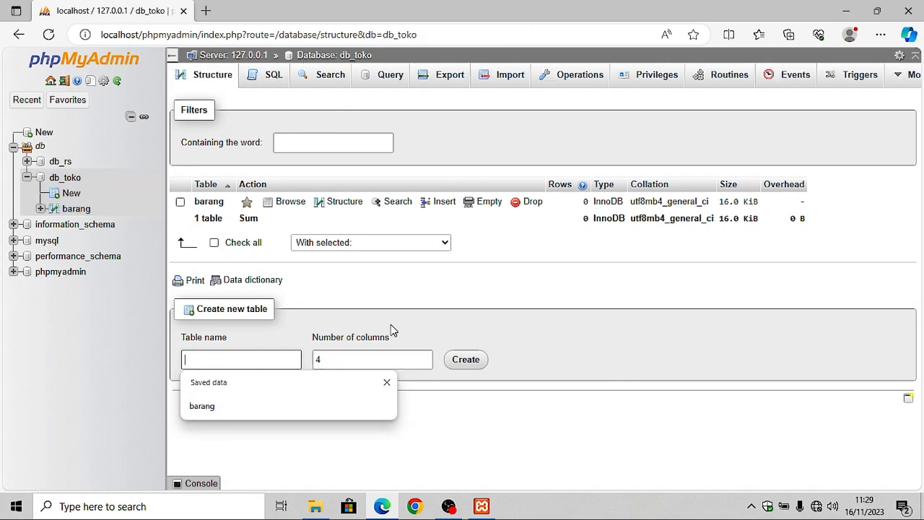
type("supplier")
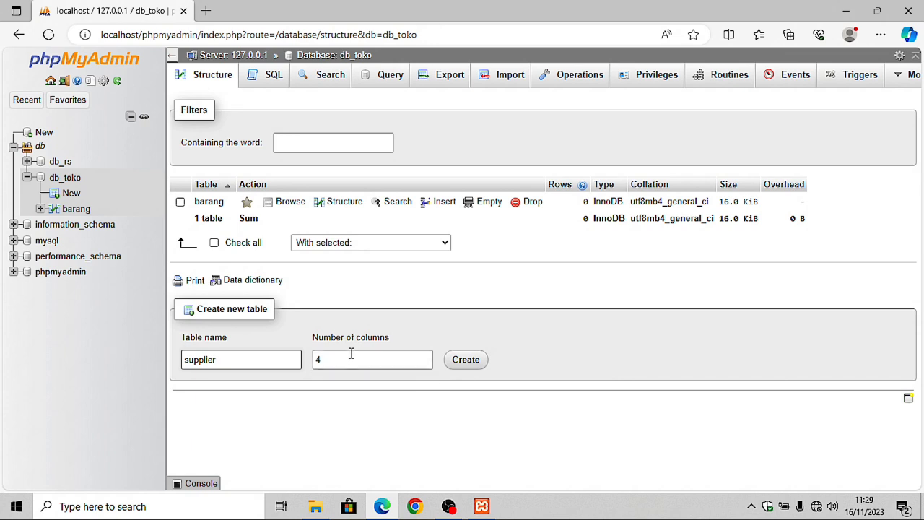
left_click(324, 360)
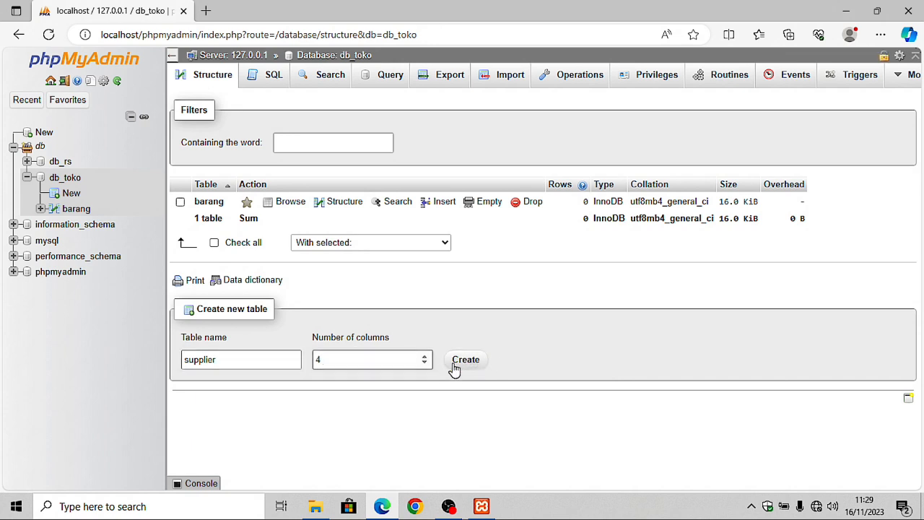
left_click(469, 361)
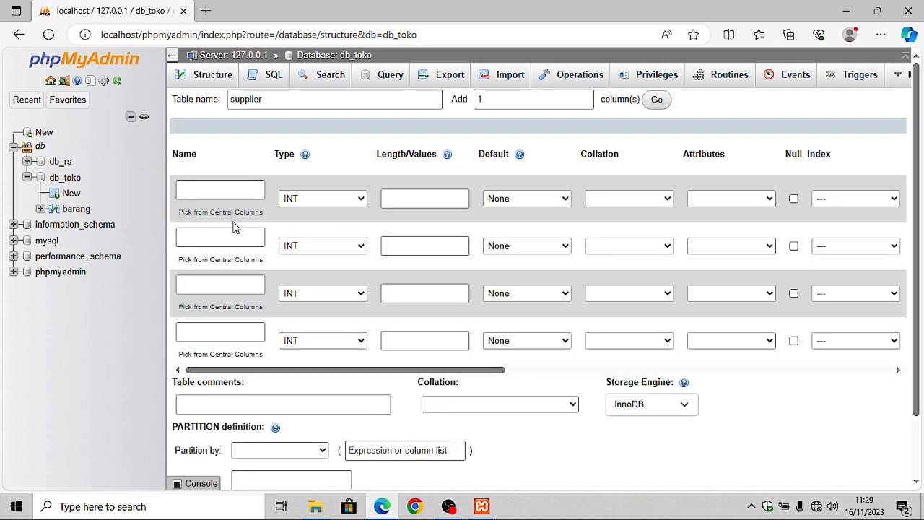
Name the first column of the supplier table id_supplier.
left_click(224, 190)
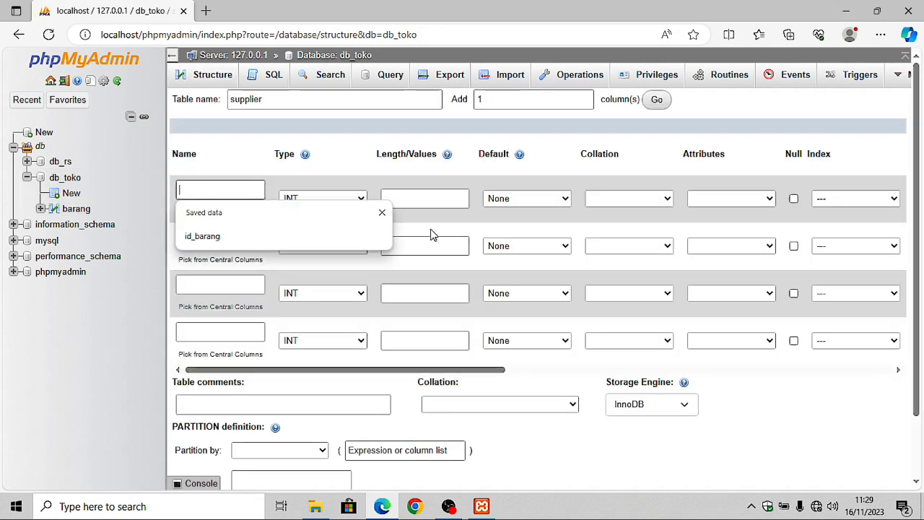
left_click(233, 237)
key("BackSpace")
key("BackSpace")
key("BackSpace")
key("BackSpace")
key("BackSpace")
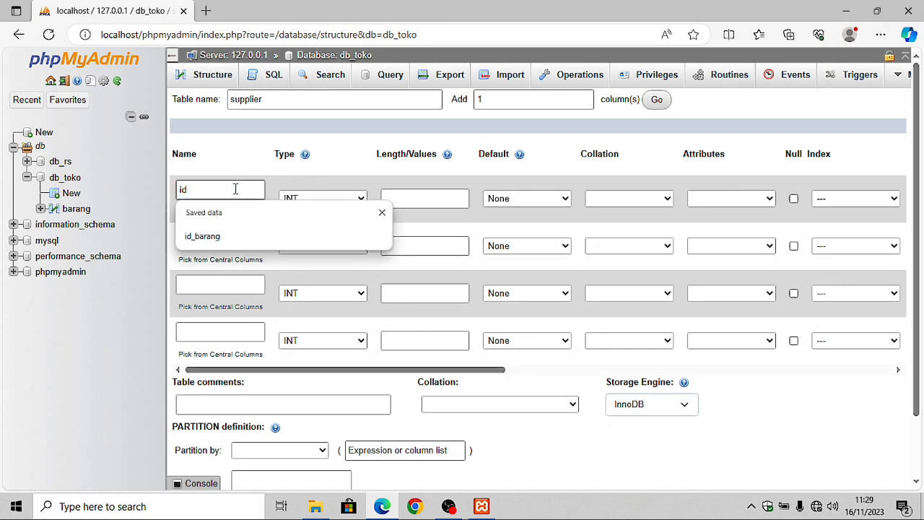
type("_supplier")
Name the second column of the supplier table nama_supplier.
left_click(209, 241)
type("nama_barang")
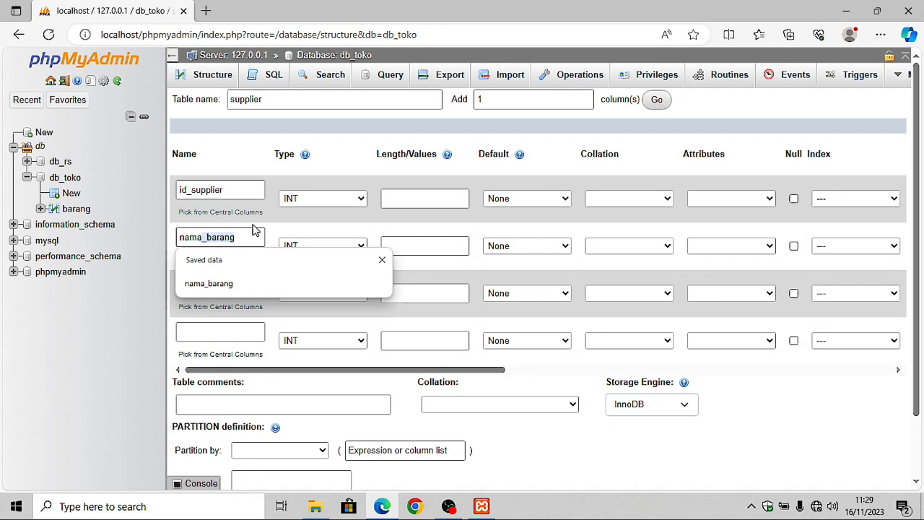
key("BackSpace")
key("BackSpace")
key("BackSpace")
key("BackSpace")
key("BackSpace")
key("BackSpace")
type("supplie")
Name the third column of the supplier table no_telp and the fourth alamat.
left_click(235, 287)
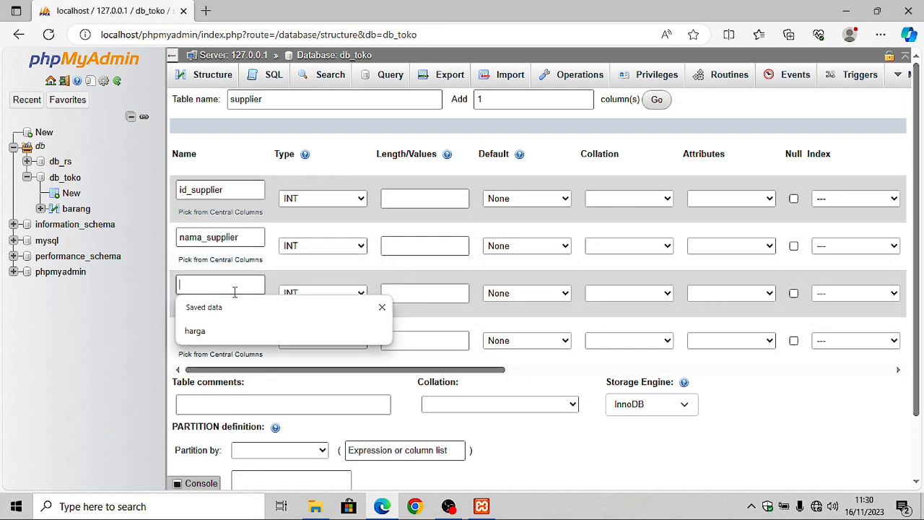
type("no_telp")
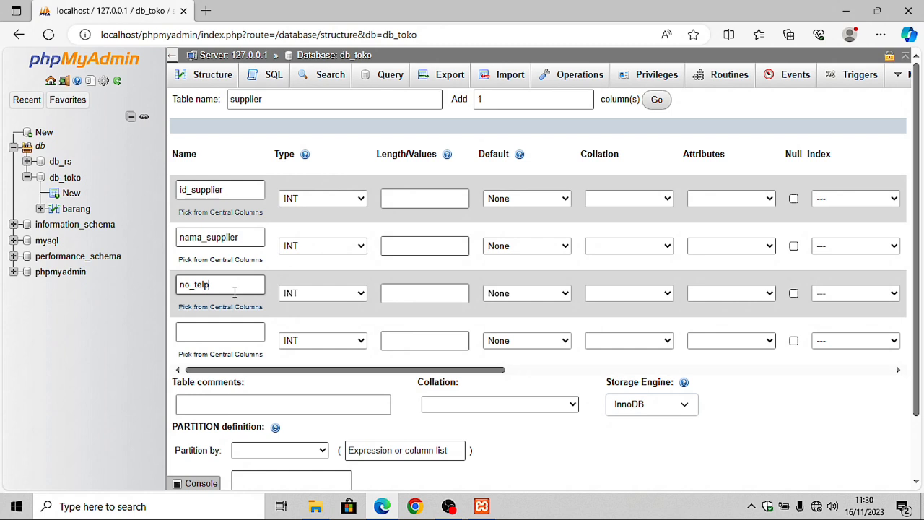
left_click(210, 332)
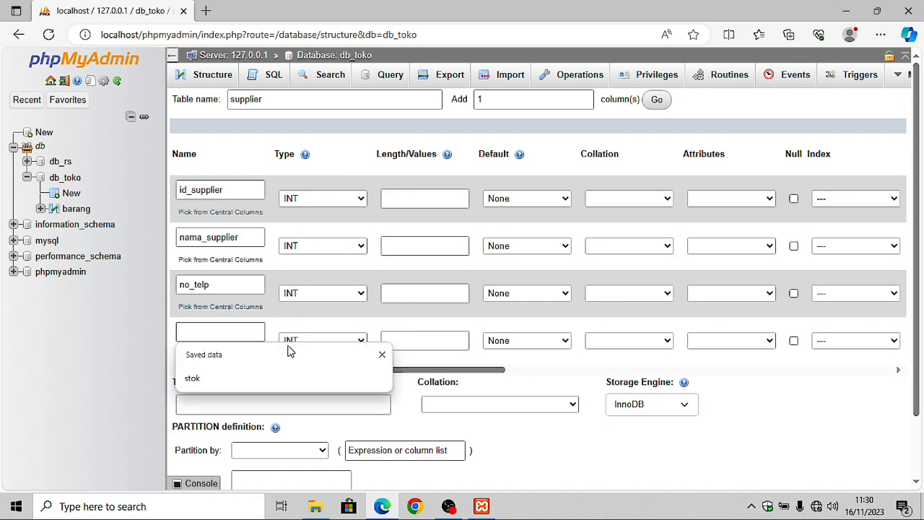
key("Escape")
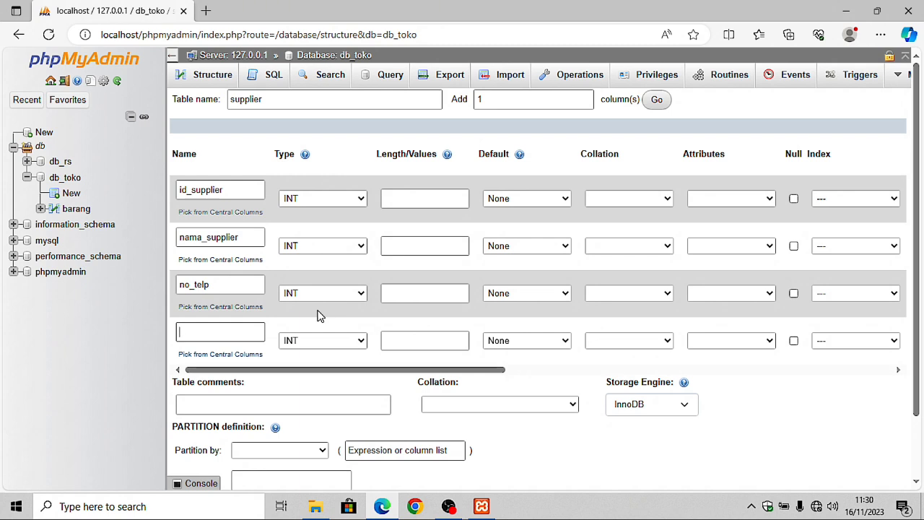
type("alamat")
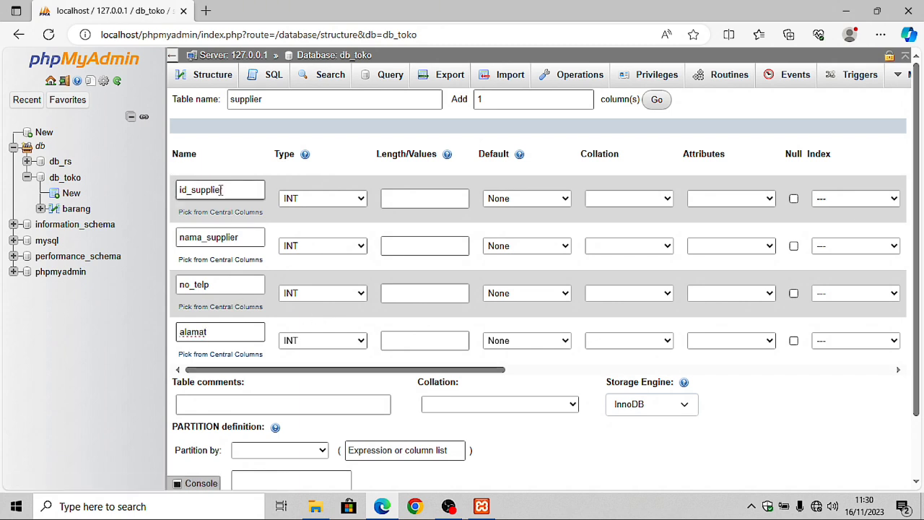
left_click(211, 332)
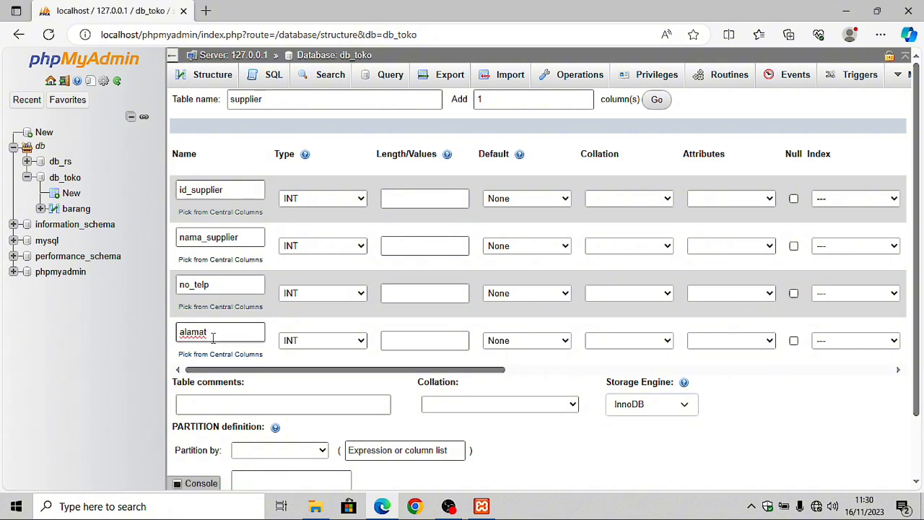
Set the column types to INT for id_supplier and VARCHAR for nama_supplier, no_telp and alamat.
left_click(439, 198)
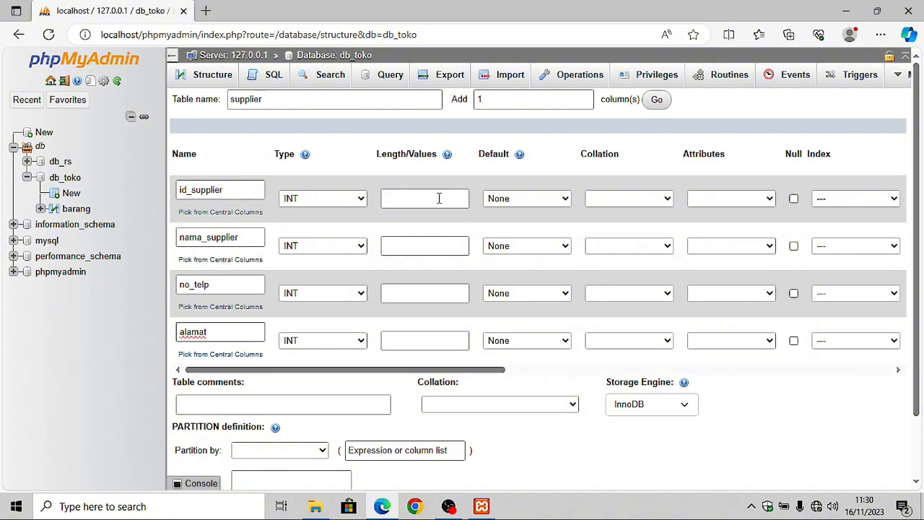
left_click(318, 202)
left_click(300, 212)
left_click(296, 247)
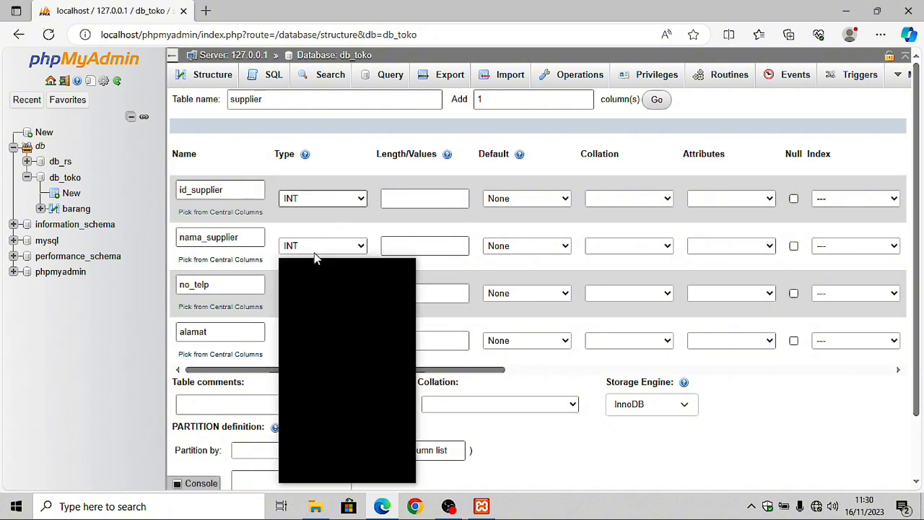
left_click(316, 270)
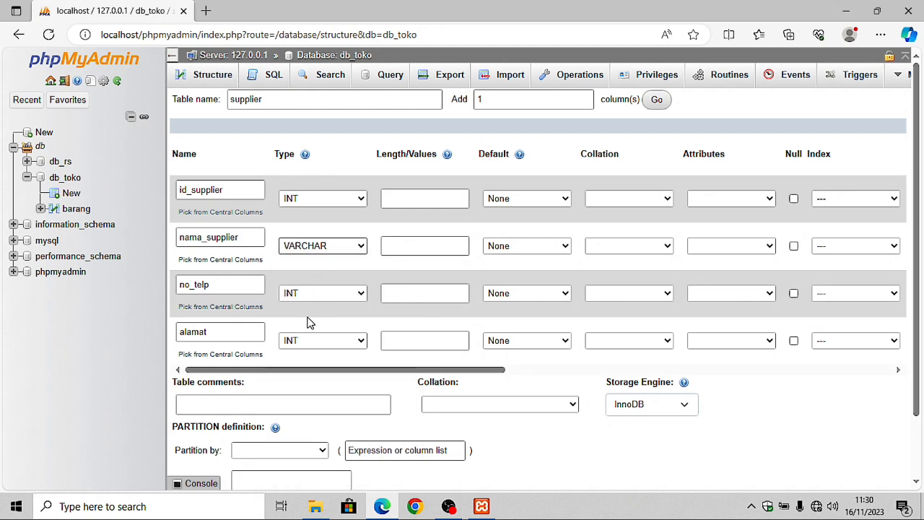
left_click(318, 295)
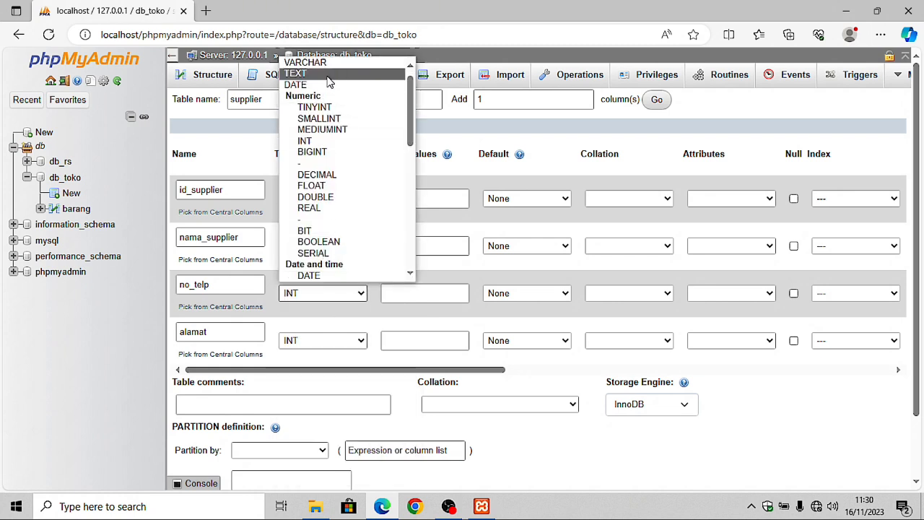
left_click(318, 63)
left_click(302, 341)
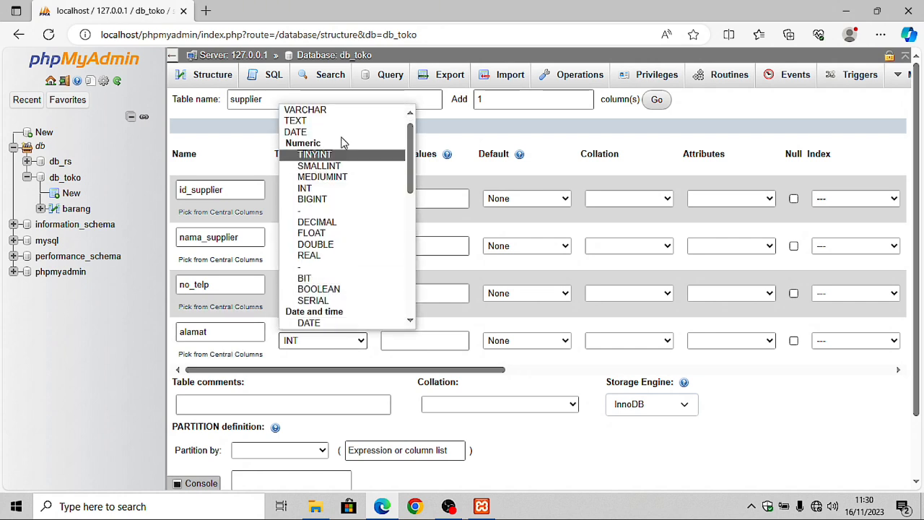
left_click(334, 111)
Set the column lengths to 8 for id_supplier, 15 for nama_supplier, 13 for no_telp and 25 for alamat.
left_click(424, 192)
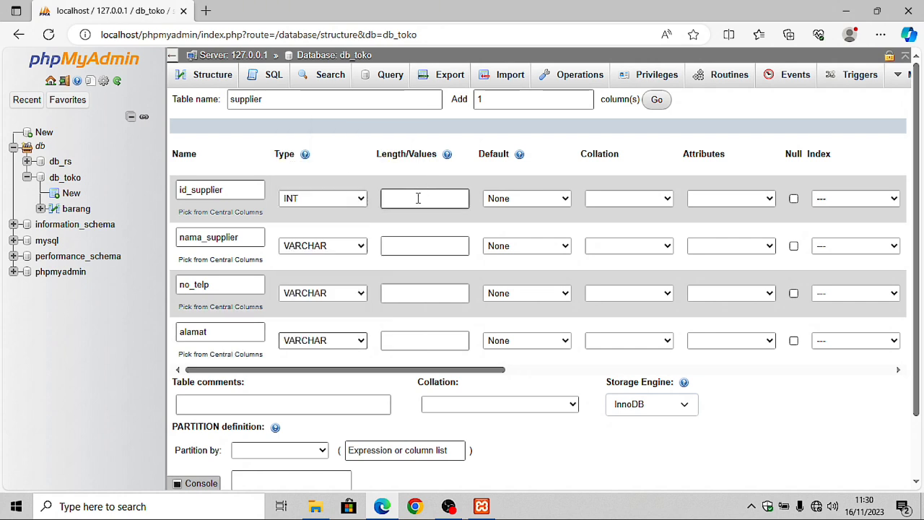
left_click(432, 246)
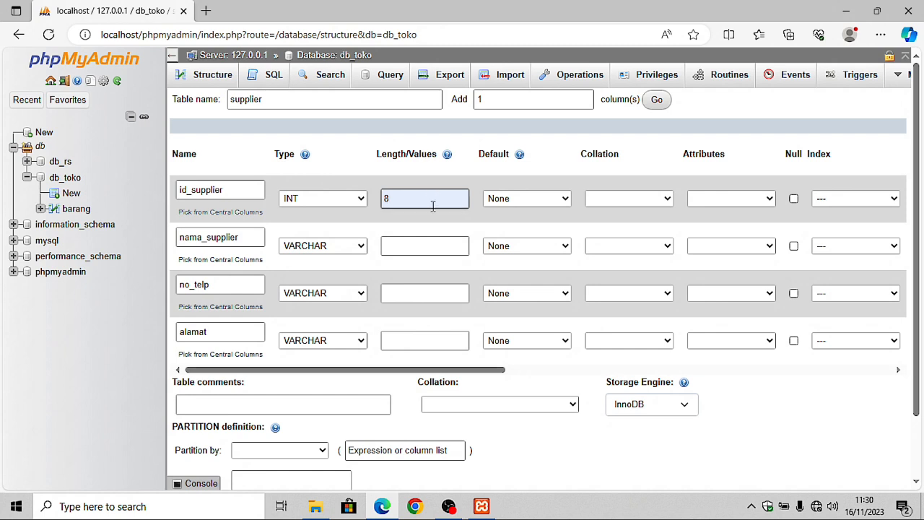
left_click(411, 249)
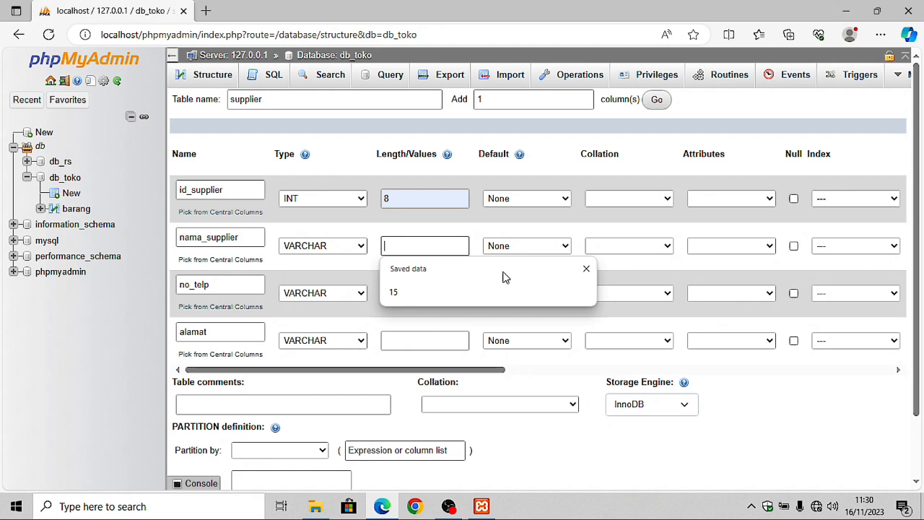
left_click(426, 295)
left_click(423, 297)
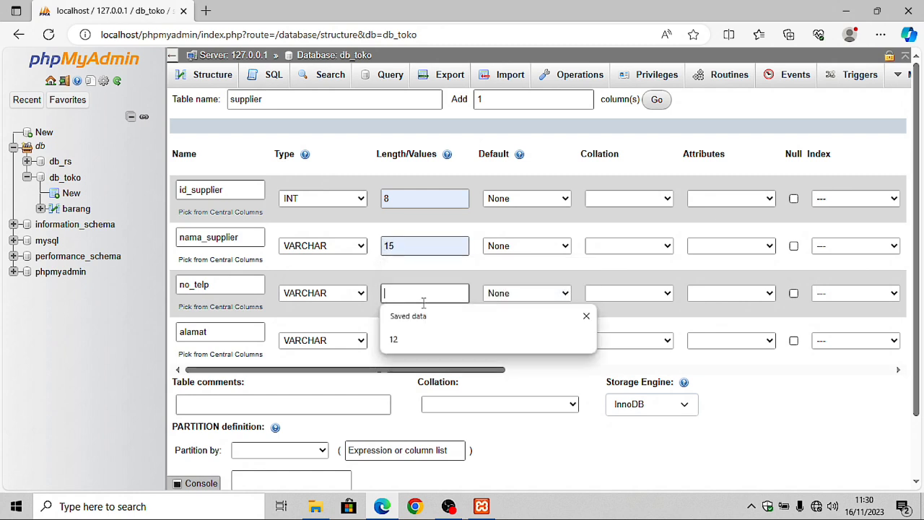
type("13")
left_click(399, 339)
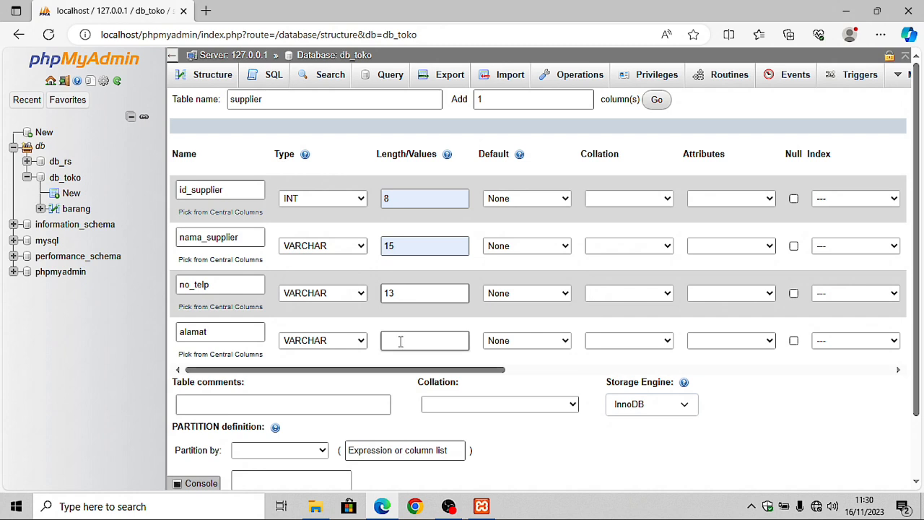
type("2")
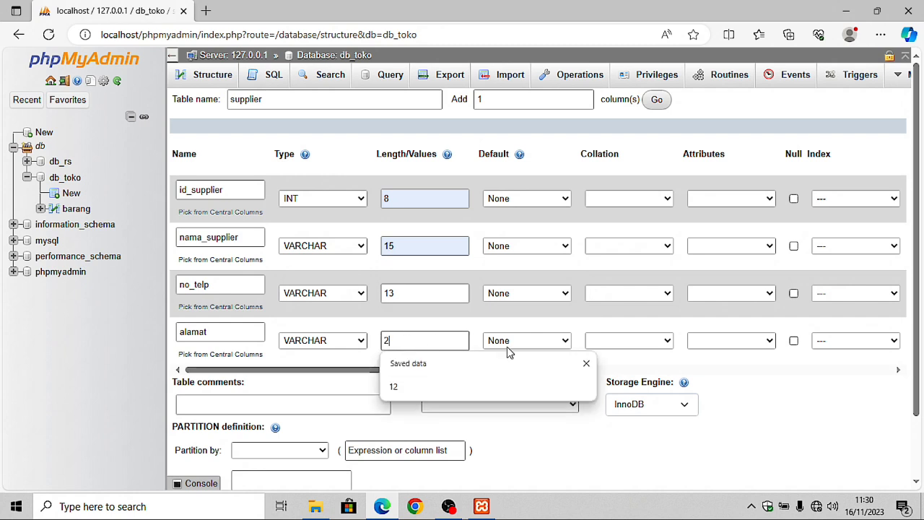
type("5")
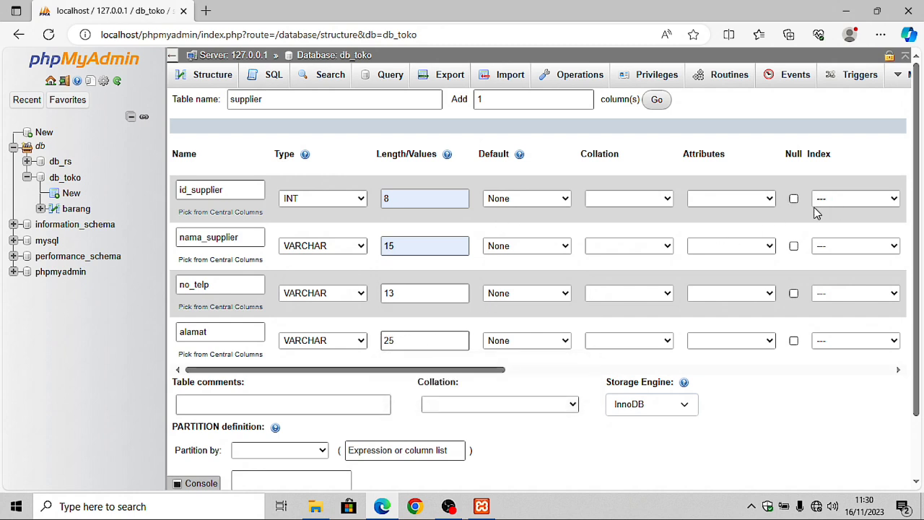
Make id_supplier the primary key with a PRIMARY index without a size, and save the supplier table.
left_click(843, 205)
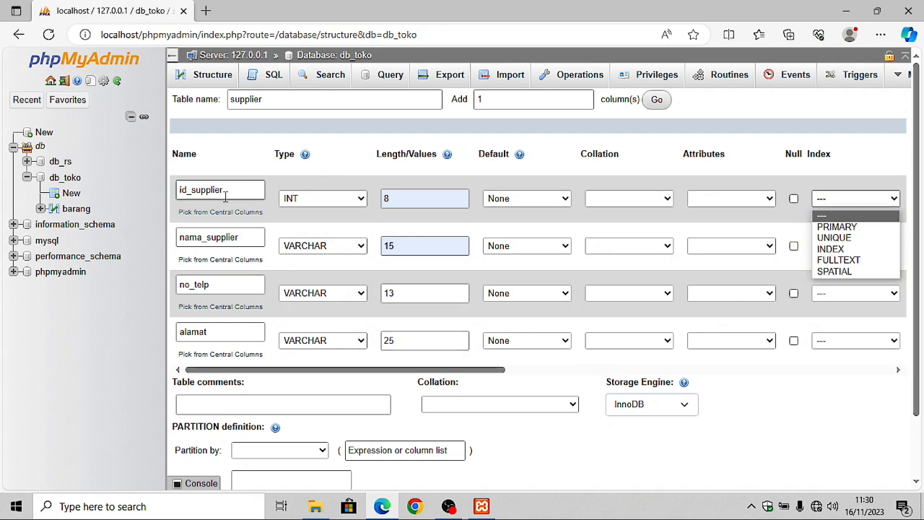
left_click(836, 227)
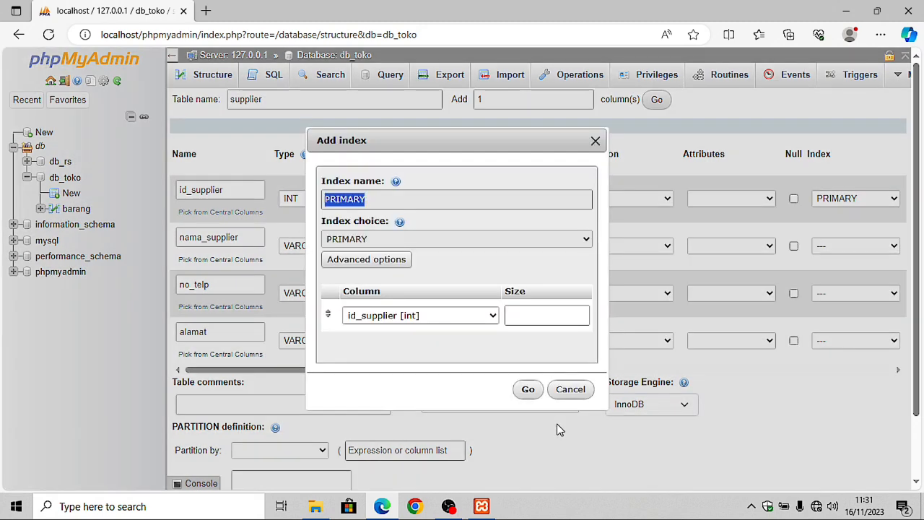
left_click(527, 391)
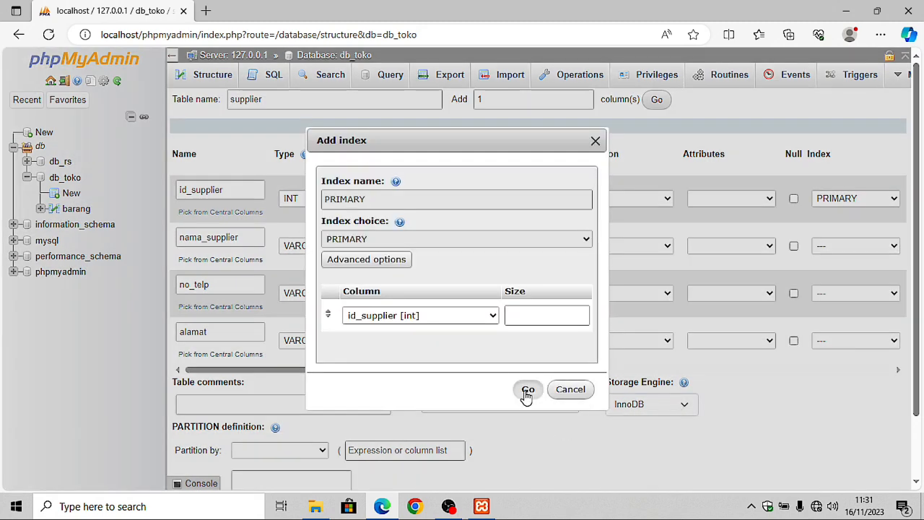
scroll(455, 430, "down", 1)
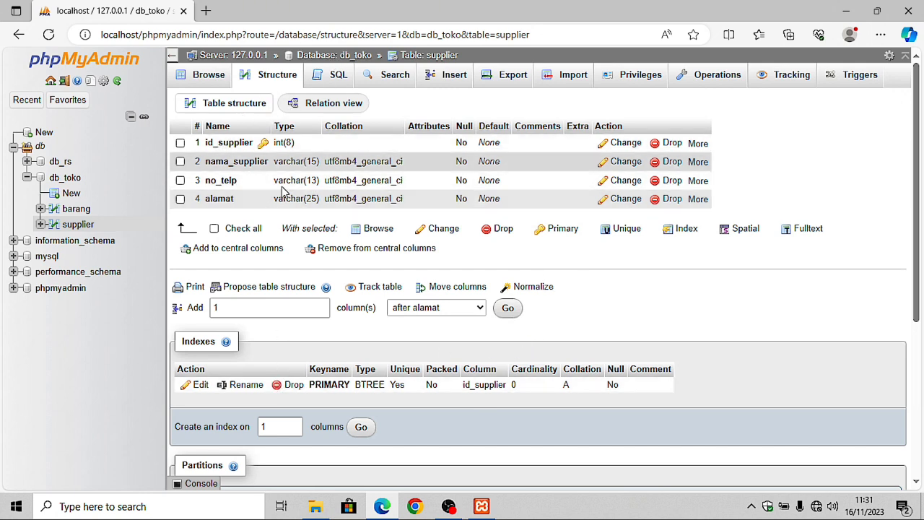
Return to the db_toko database and create a new table named transaksi with 5 columns.
left_click(330, 64)
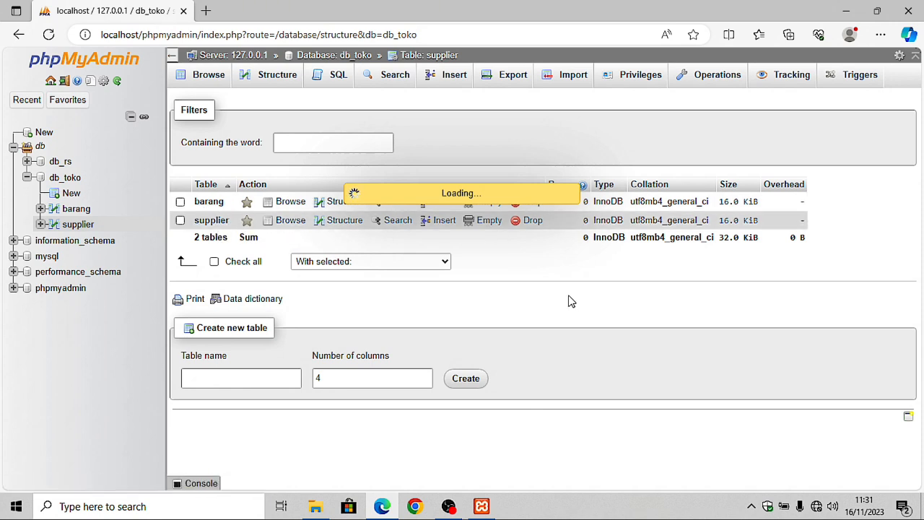
left_click(235, 380)
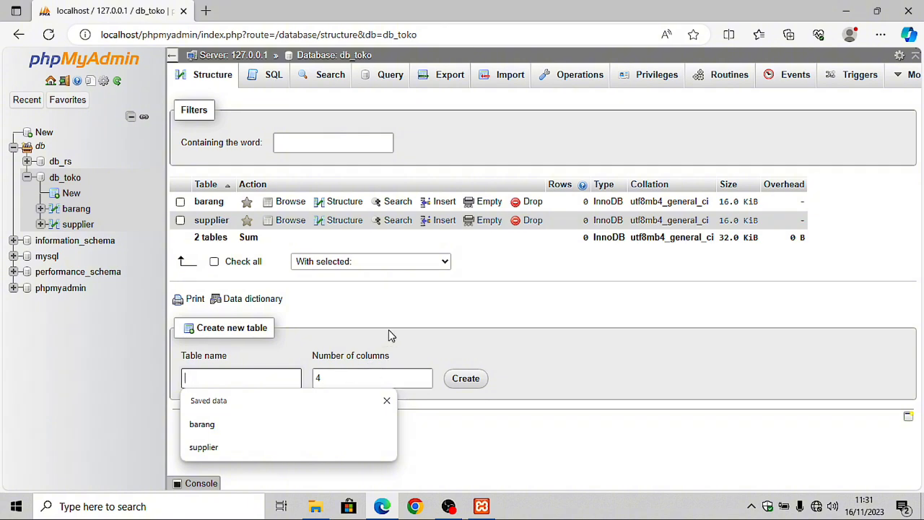
type("transaksi")
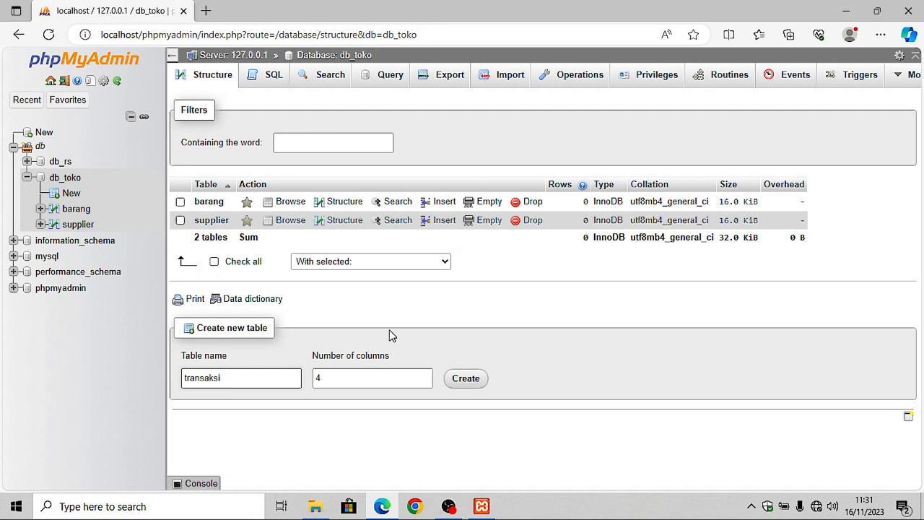
left_click(424, 375)
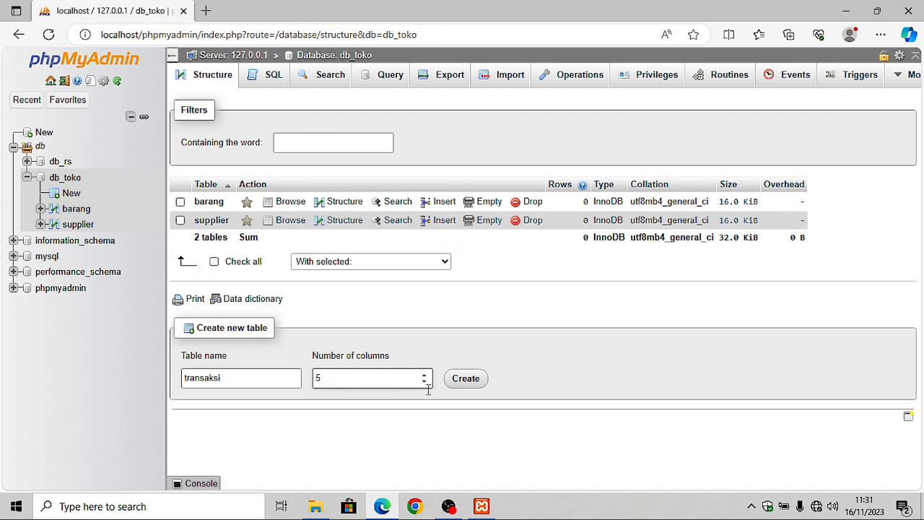
left_click(471, 381)
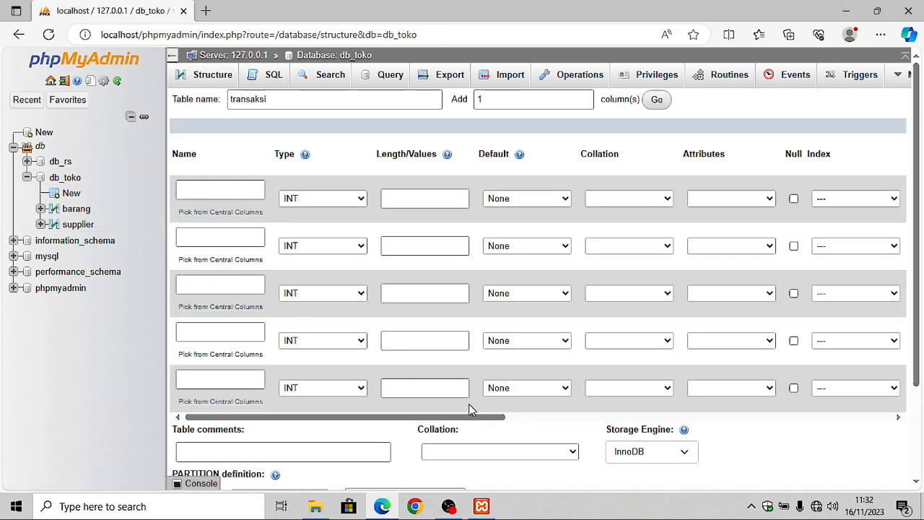
Name the first three columns of the transaksi table id_transaksi, id_barang and id_pembeli.
left_click(217, 190)
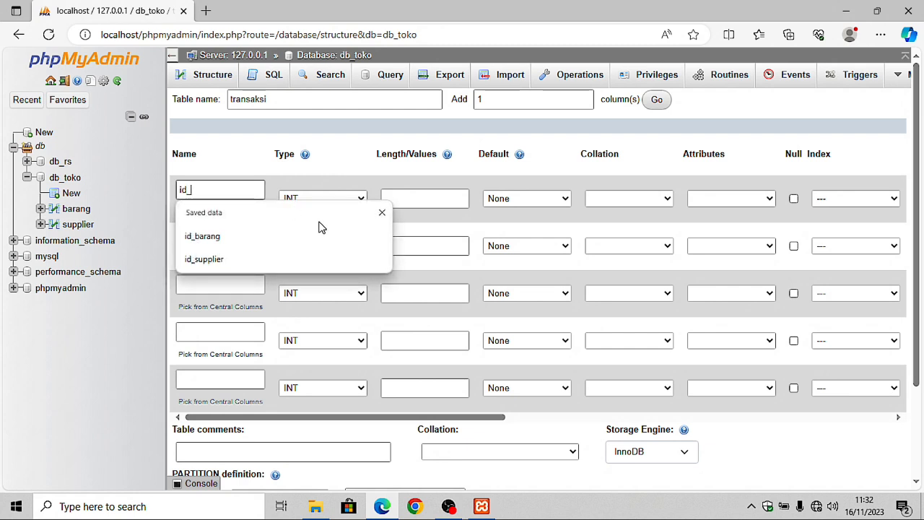
type("id_transaksi")
left_click(208, 239)
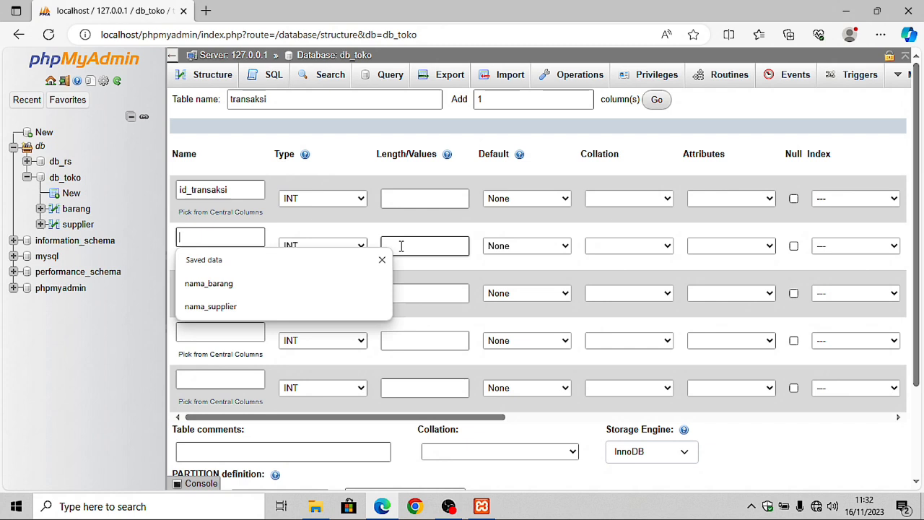
type("id")
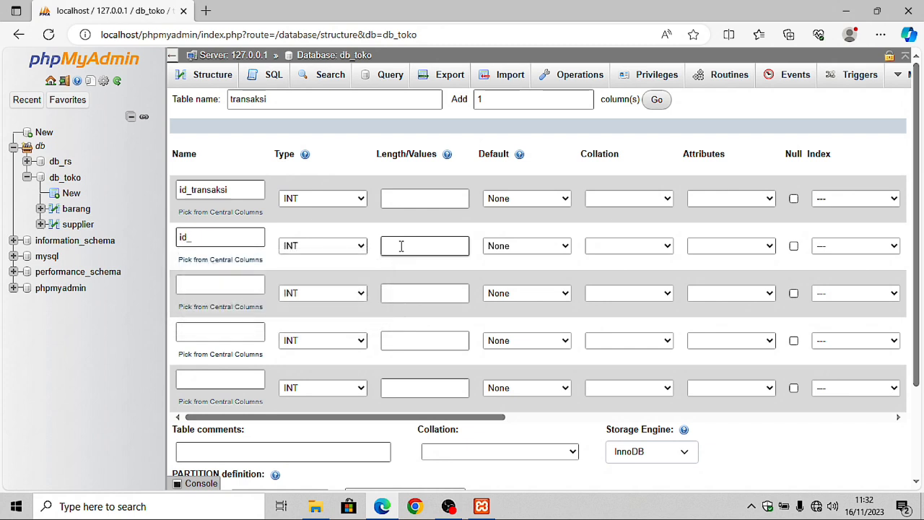
type("_barang")
left_click(253, 286)
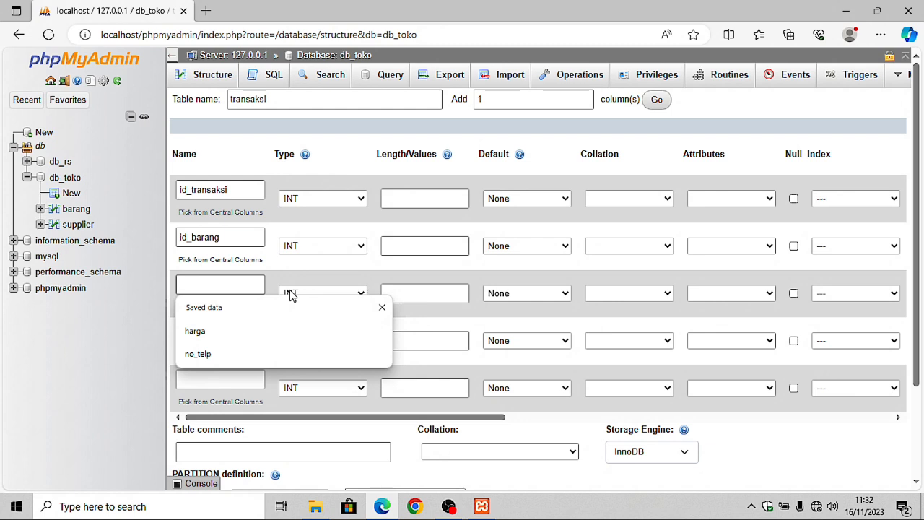
type("id_p")
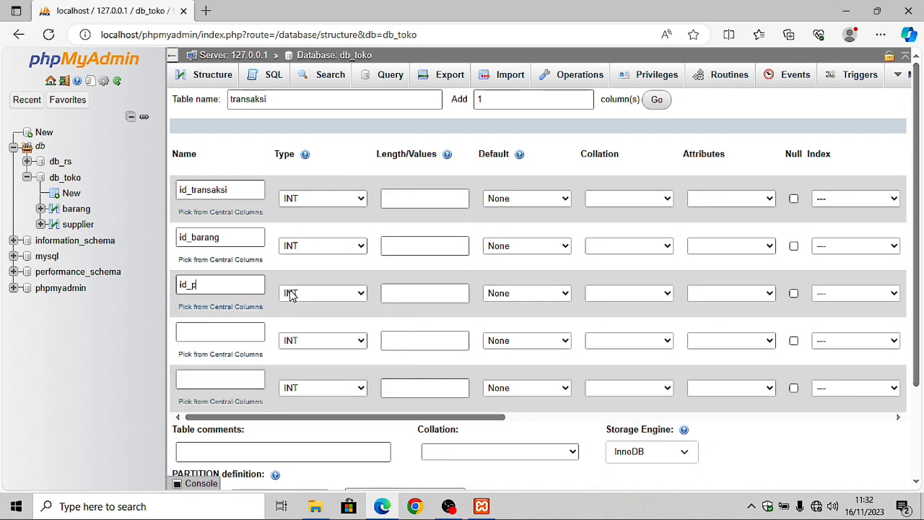
type("embeli")
key("Tab")
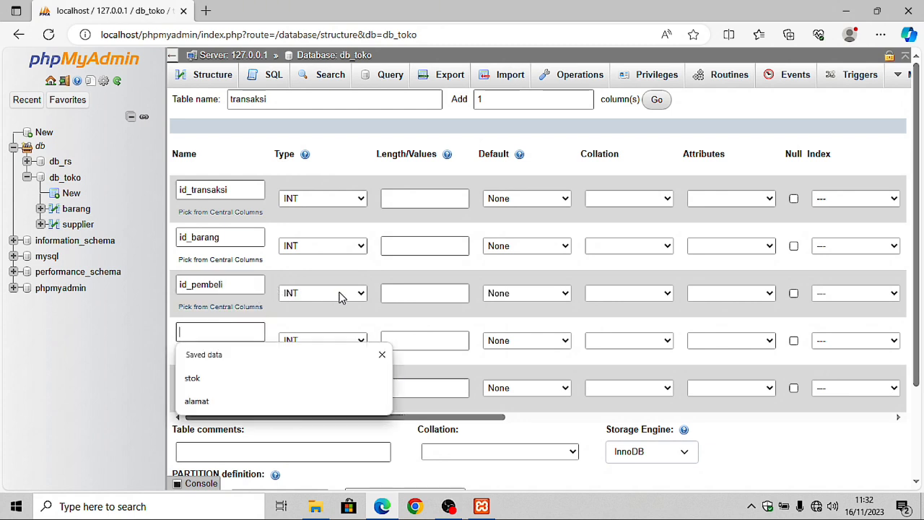
Name the fourth and fifth columns of the transaksi table tanggal and keterangan.
type("tanggal")
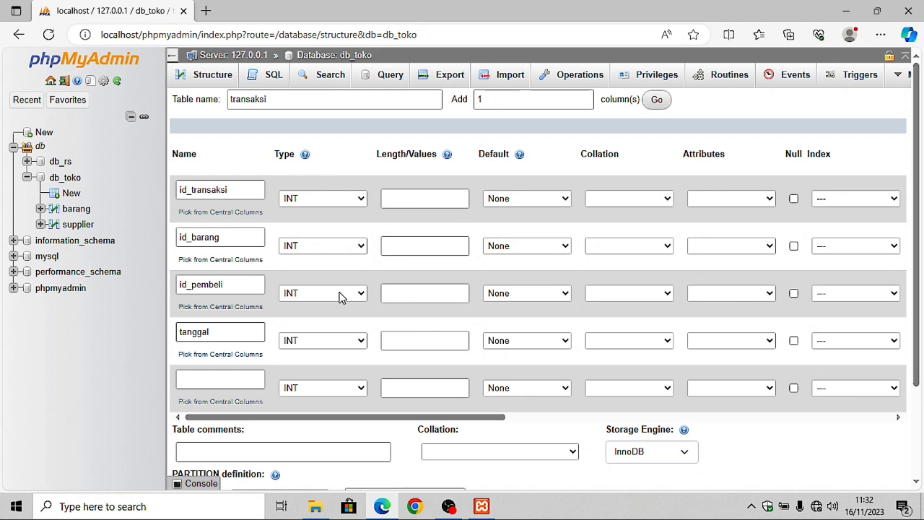
left_click(208, 380)
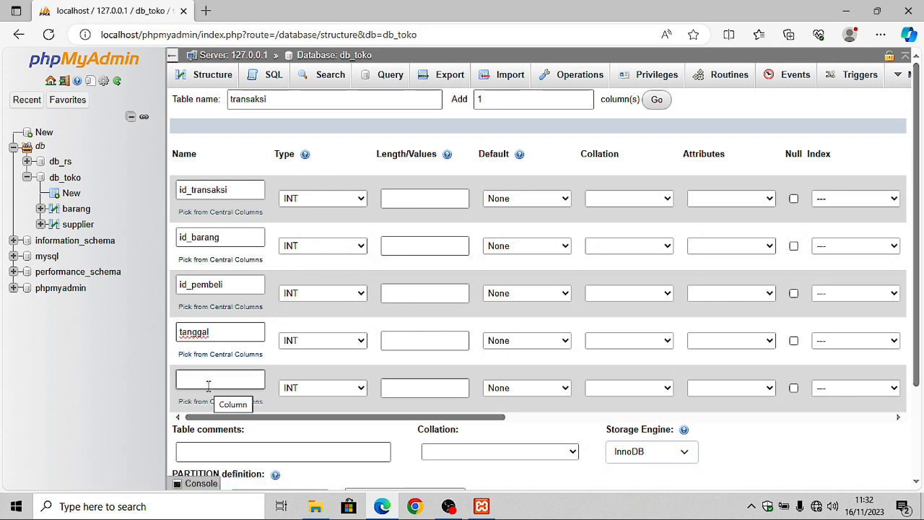
left_click(208, 386)
type("keter")
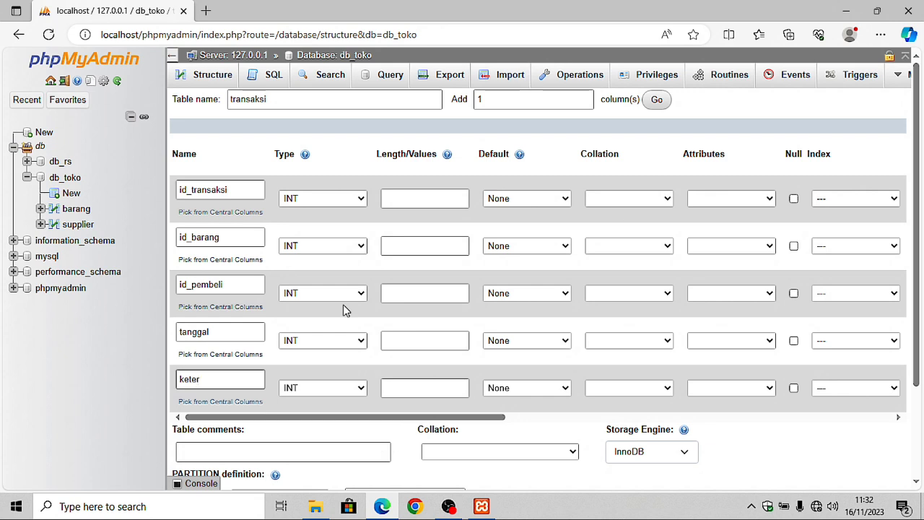
type("nngan")
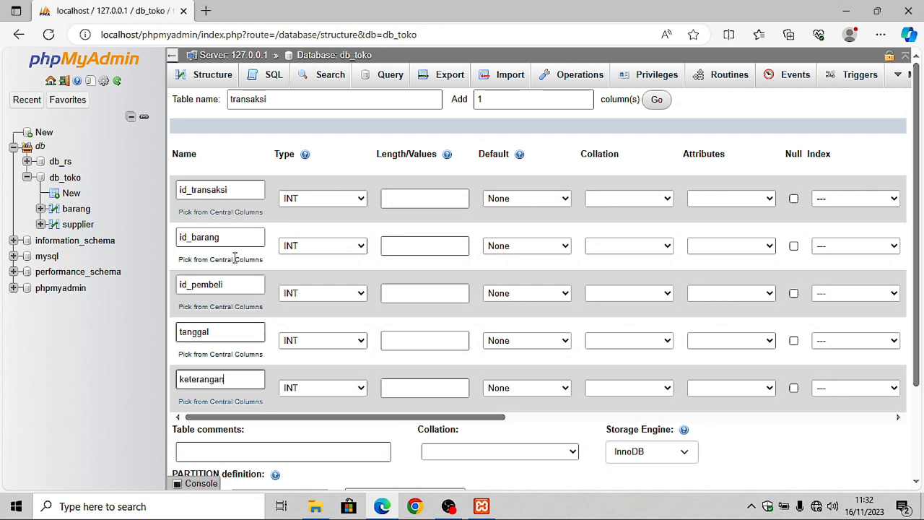
Set the column types to INT for id_transaksi, DATE for tanggal and VARCHAR for keterangan.
left_click(305, 200)
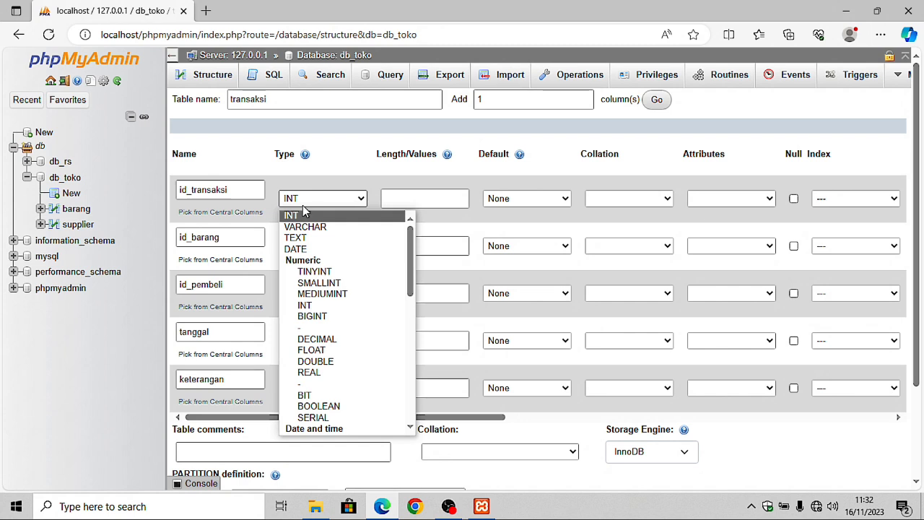
left_click(302, 217)
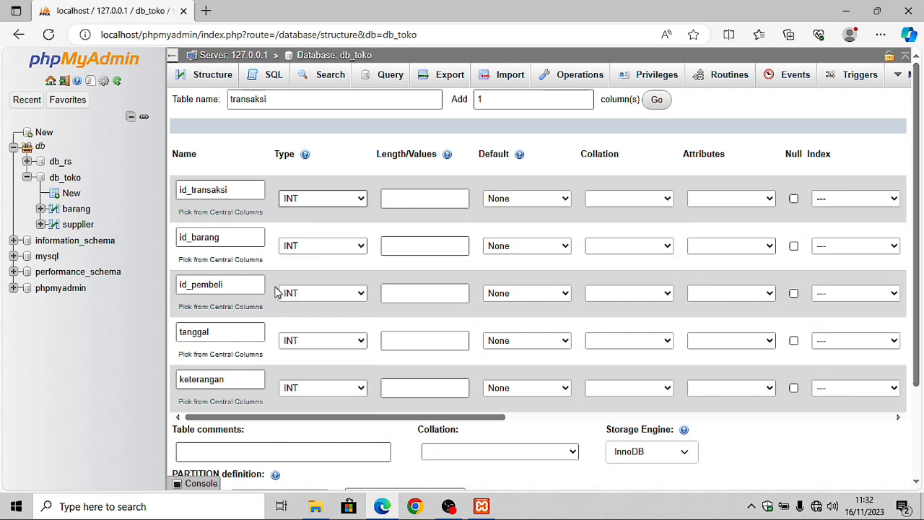
left_click(303, 341)
scroll(343, 269, "down", 2)
scroll(344, 271, "down", 2)
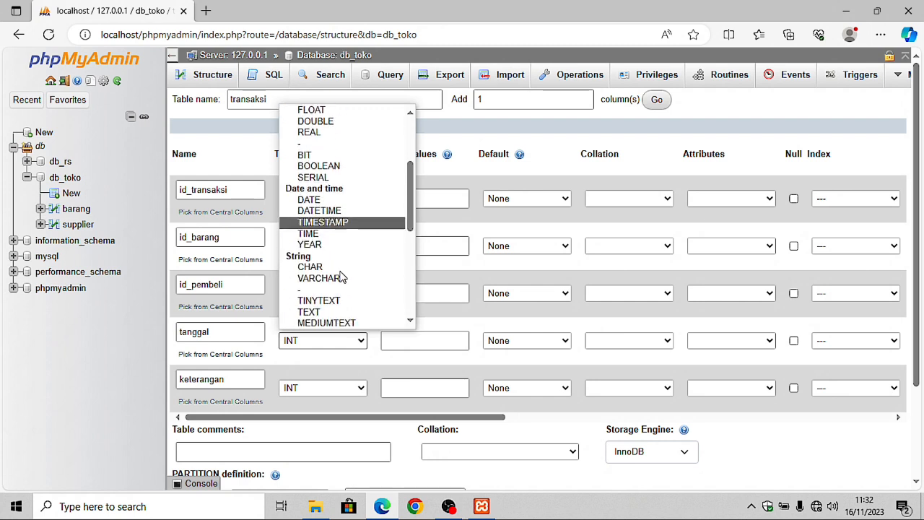
left_click(342, 200)
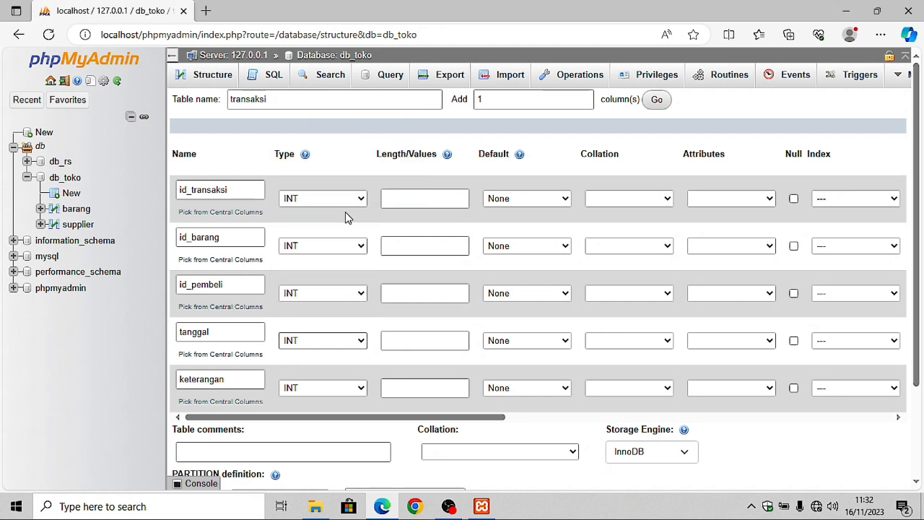
left_click(323, 389)
left_click(303, 169)
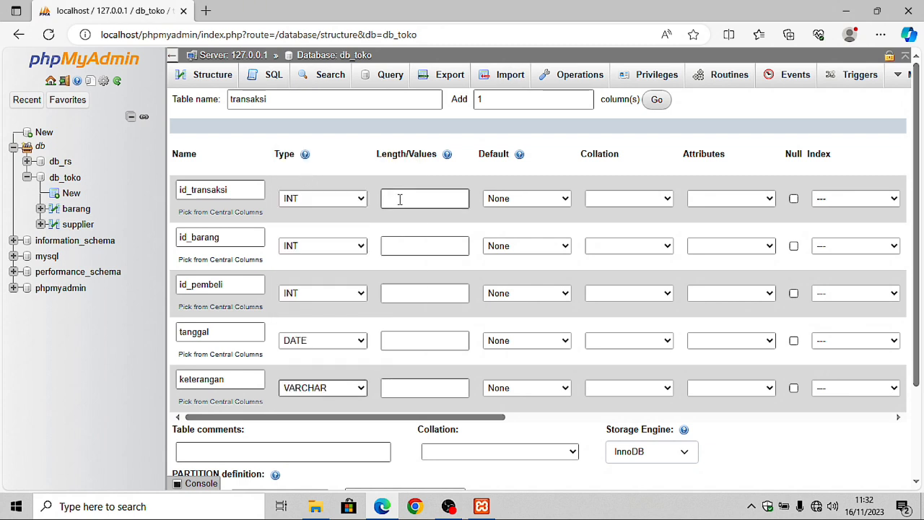
Set the column lengths to 8 for id_transaksi, id_barang and id_pembeli, and 25 for keterangan, leaving tanggal without a length.
left_click(419, 207)
left_click(410, 250)
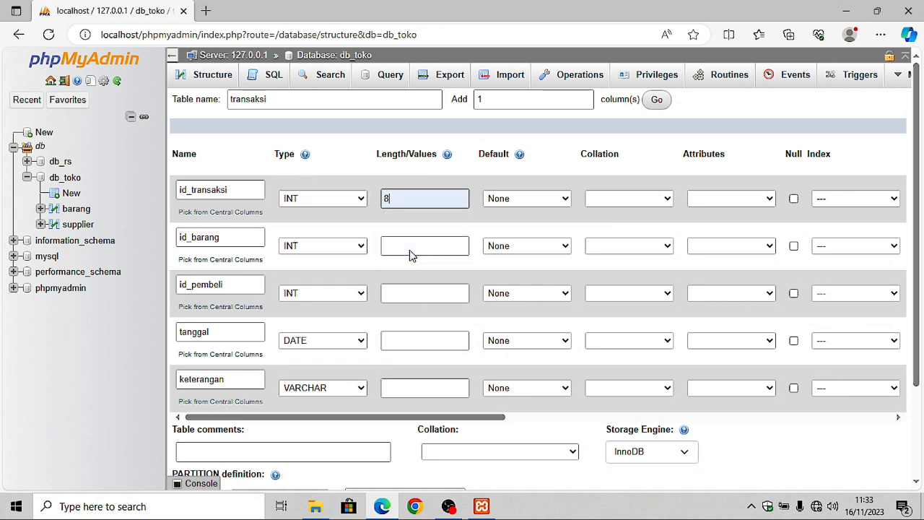
left_click(411, 247)
type("8")
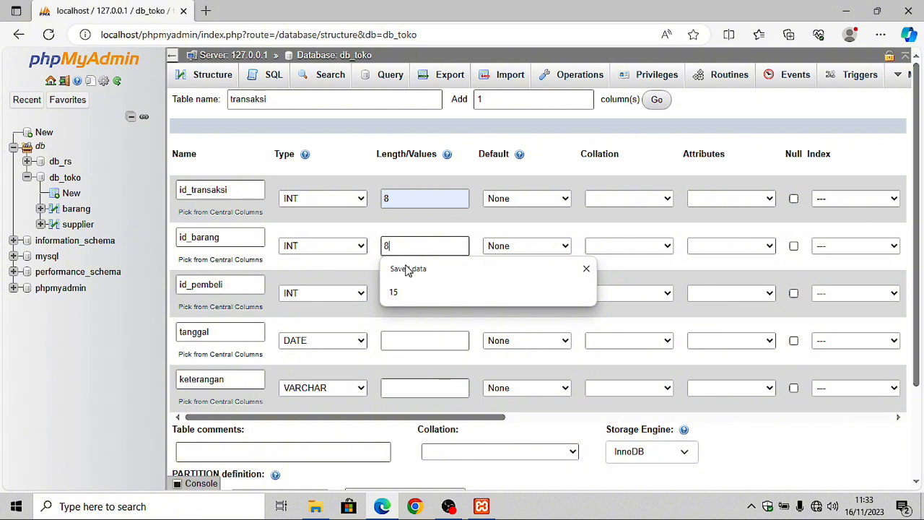
left_click(397, 292)
type("8")
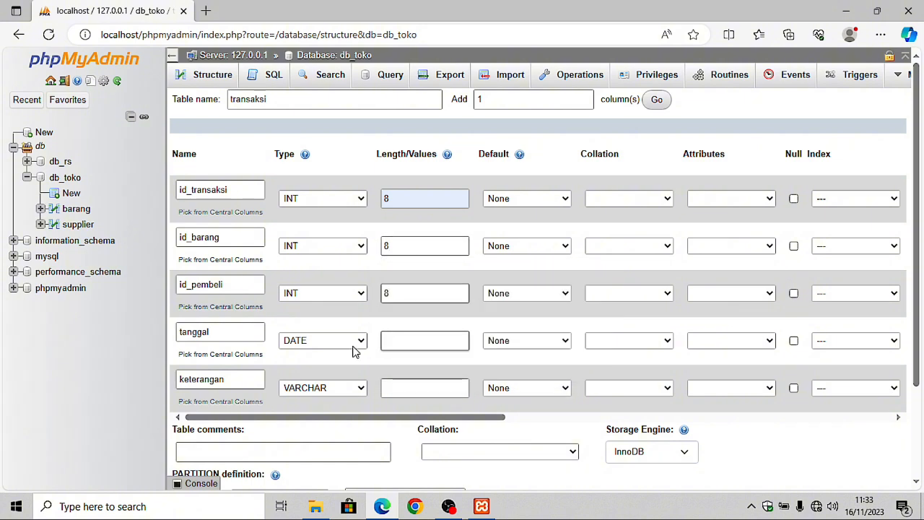
left_click(406, 352)
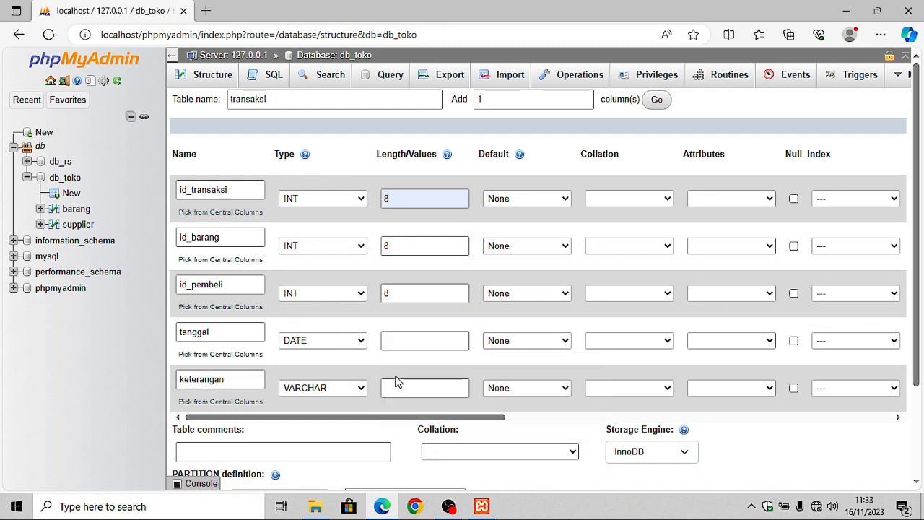
left_click(401, 385)
type("25")
Make id_transaksi the primary key with a PRIMARY index without a size, and save the transaksi table.
left_click(835, 200)
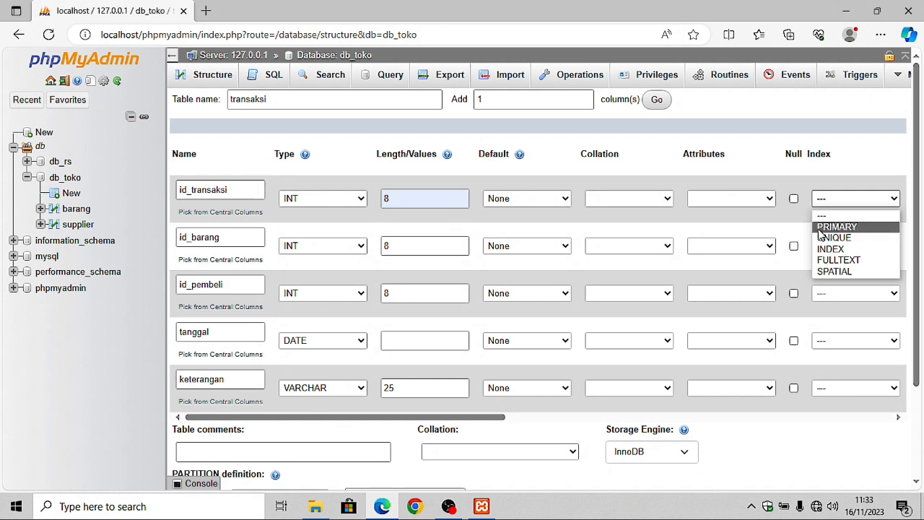
left_click(836, 226)
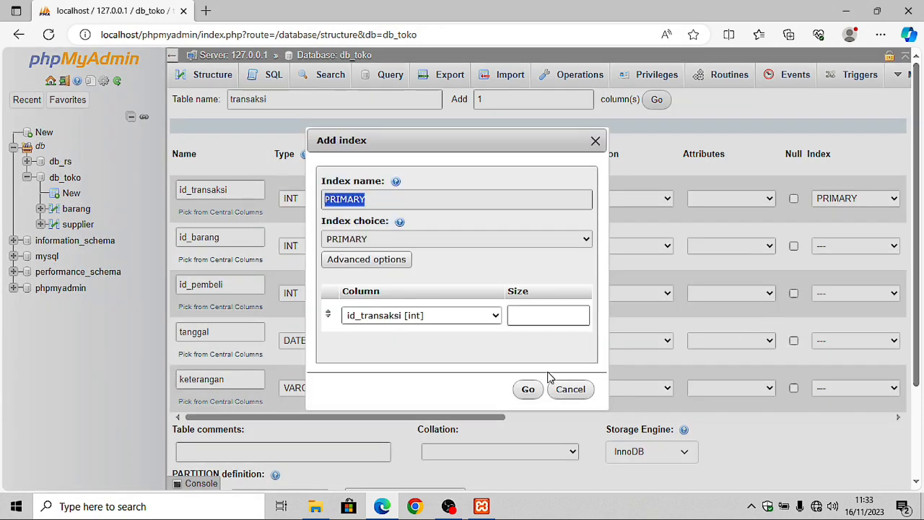
left_click(528, 391)
scroll(491, 394, "down", 2)
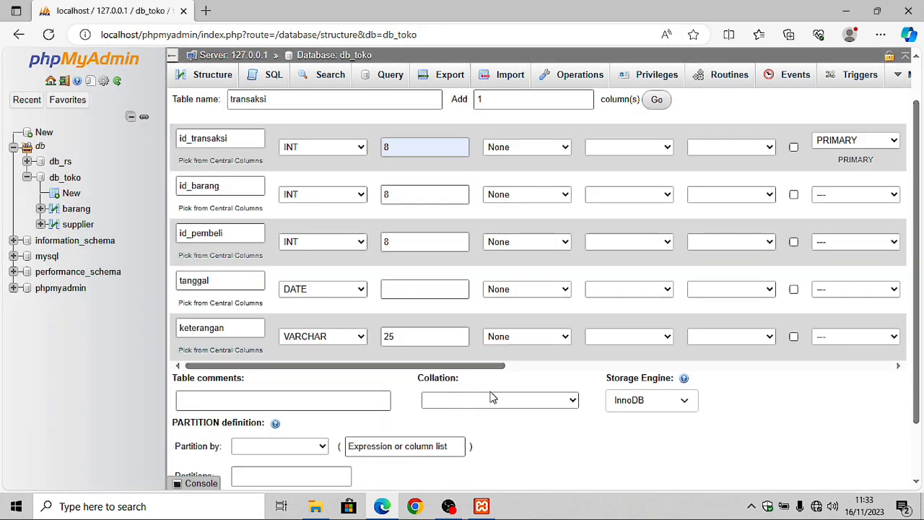
left_click(265, 438)
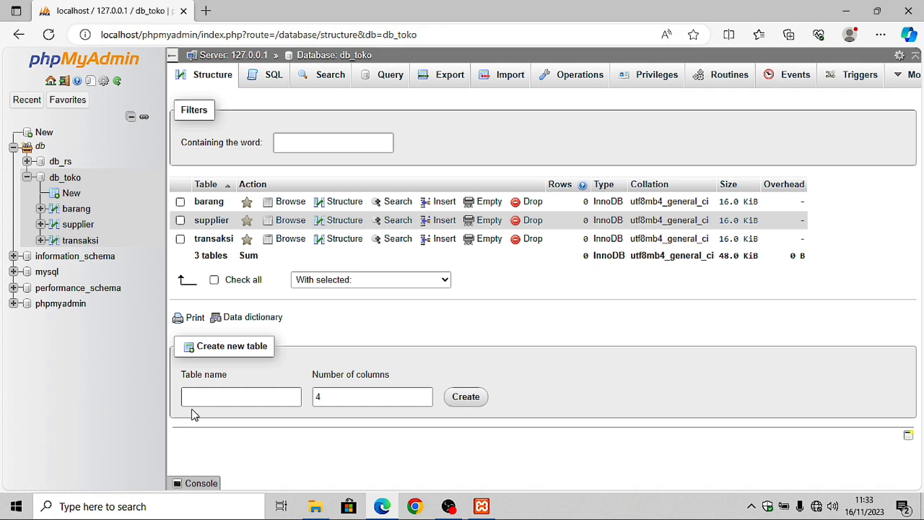
Create a new table named pembeli with 5 columns in the db_toko database.
left_click(202, 399)
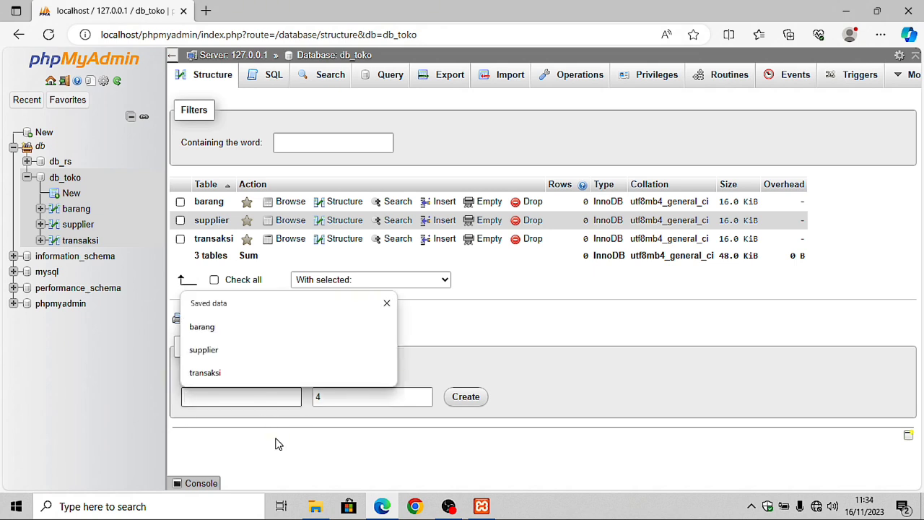
type("pem")
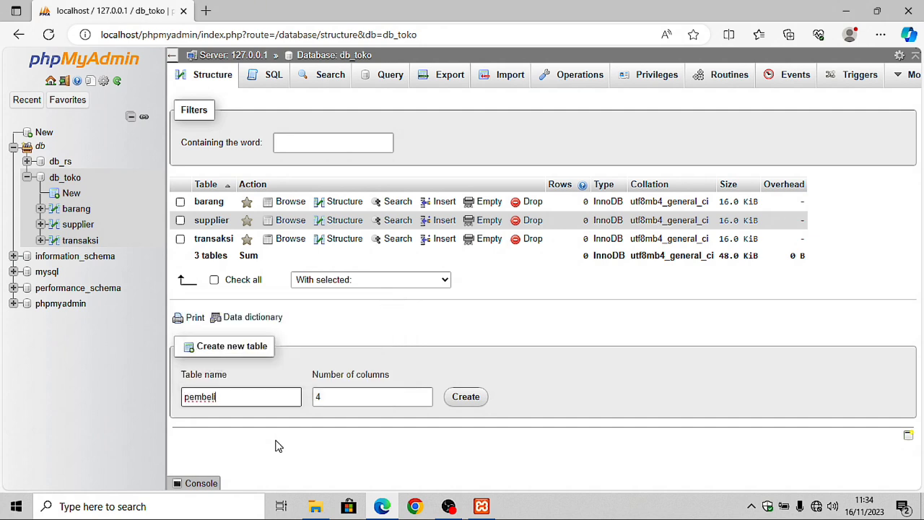
type("beli")
left_click(425, 393)
left_click(471, 400)
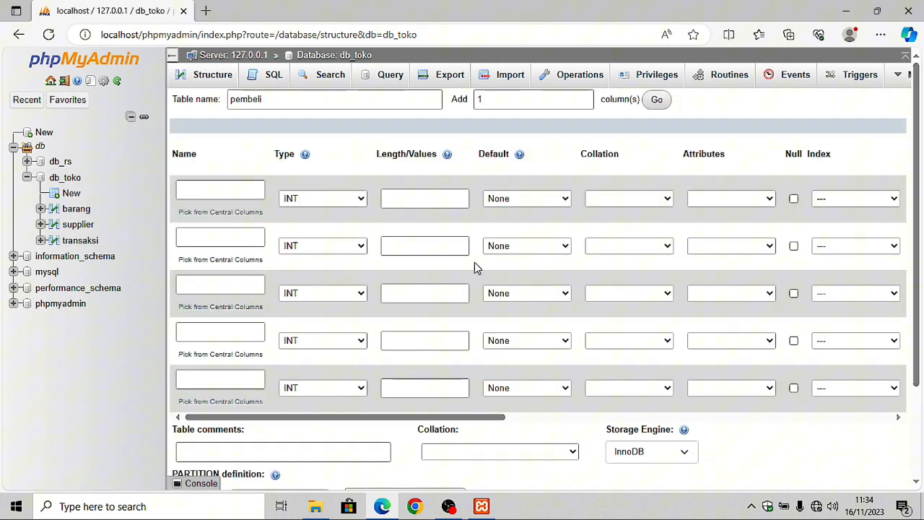
Name the first column of the pembeli table id_pembeli.
left_click(226, 187)
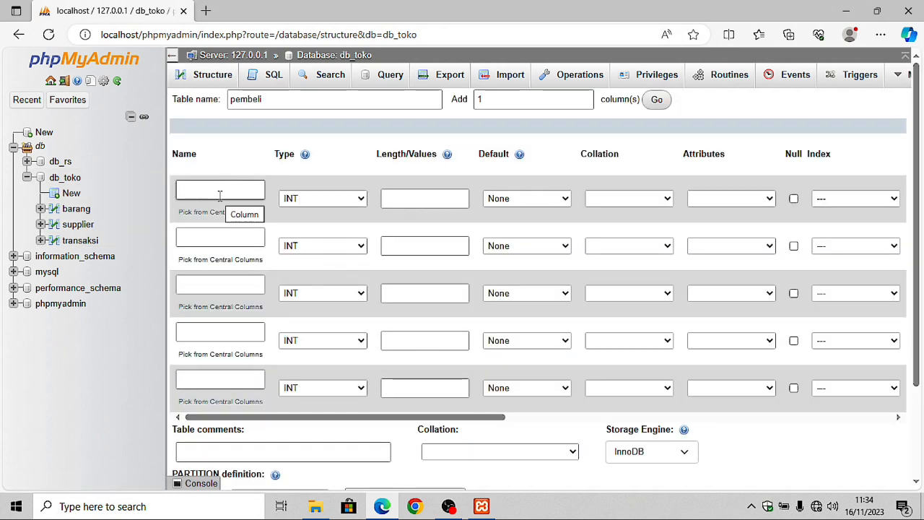
left_click(222, 192)
left_click(210, 235)
left_click_drag(237, 189, 190, 190)
type("pemeli")
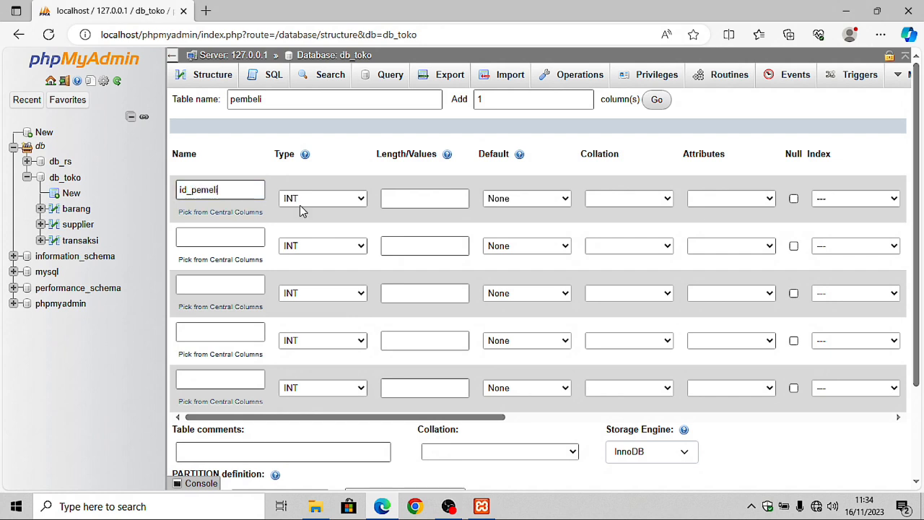
key("Left")
key("Left")
type("b")
Name the second column of the pembeli table nama_pembeli.
left_click(214, 239)
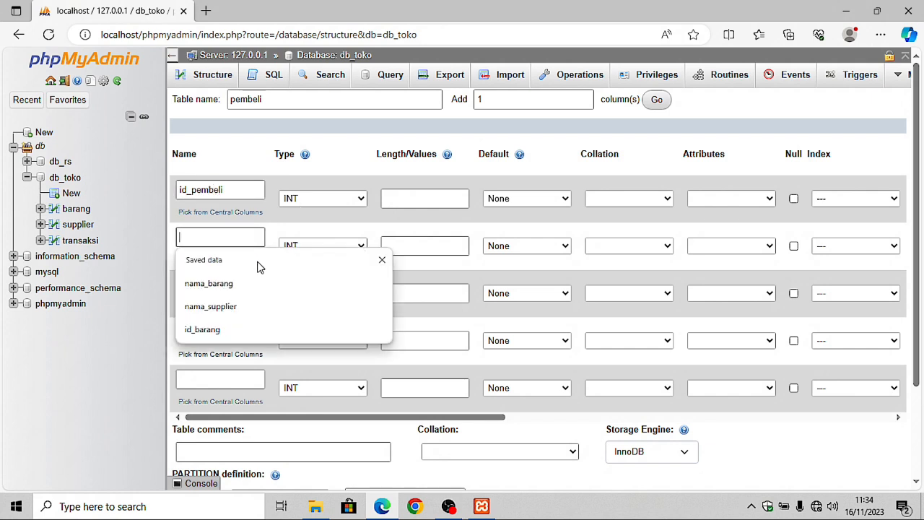
type("nama_barang")
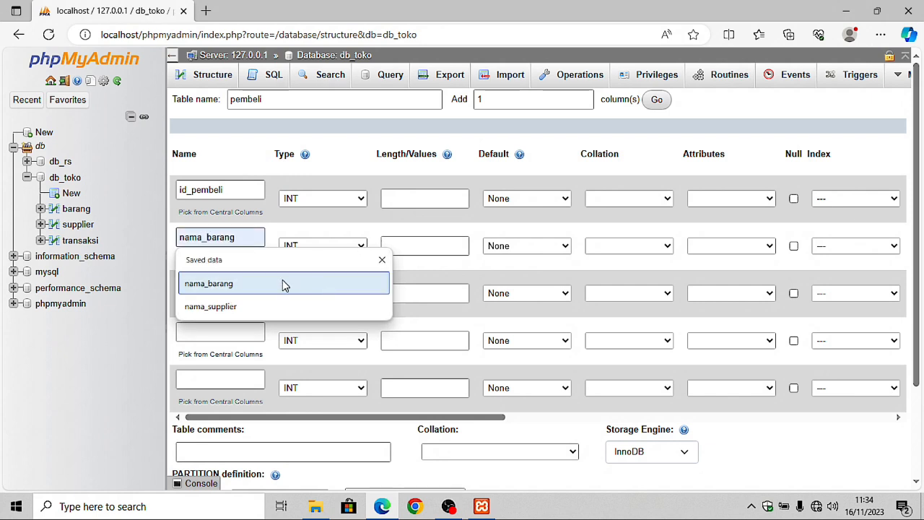
left_click(284, 283)
left_click_drag(247, 240, 207, 241)
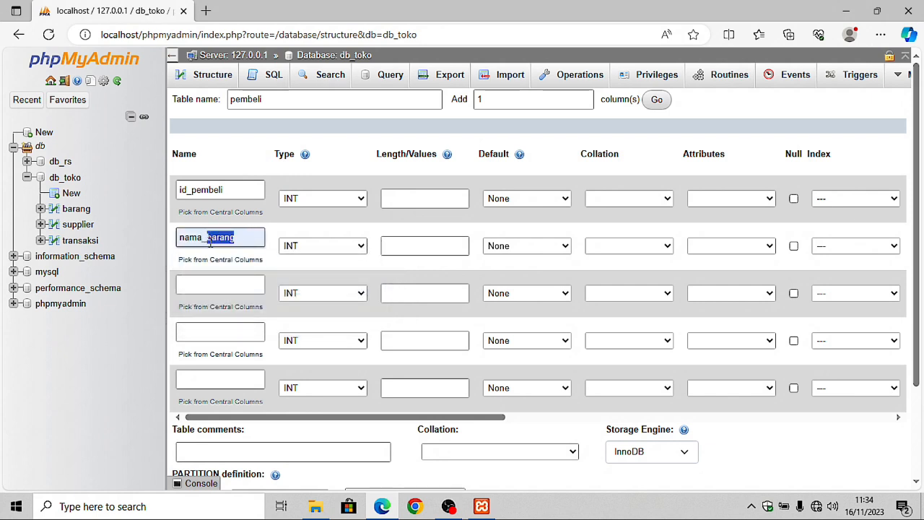
type("pembeli")
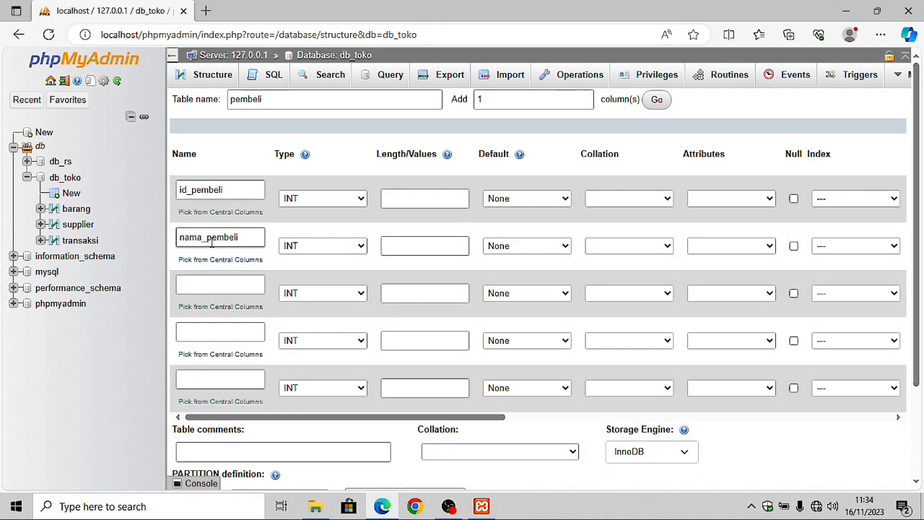
Name the remaining three columns of the pembeli table jk_pembeli, no_telp and alamat, in that order.
left_click(216, 284)
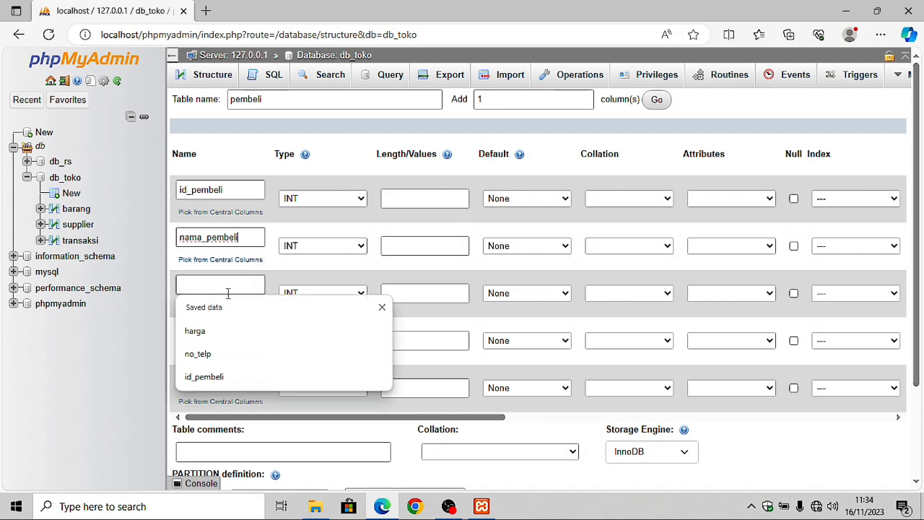
type("jk_pembeli")
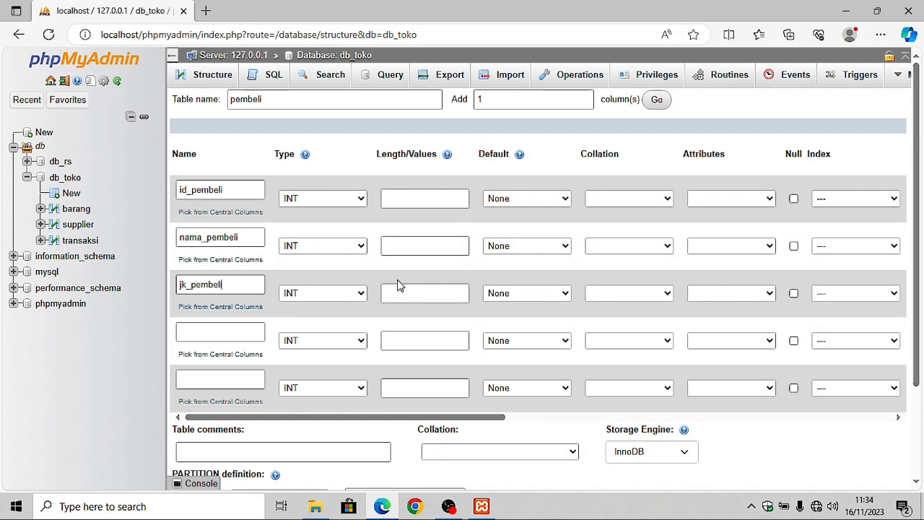
left_click(205, 329)
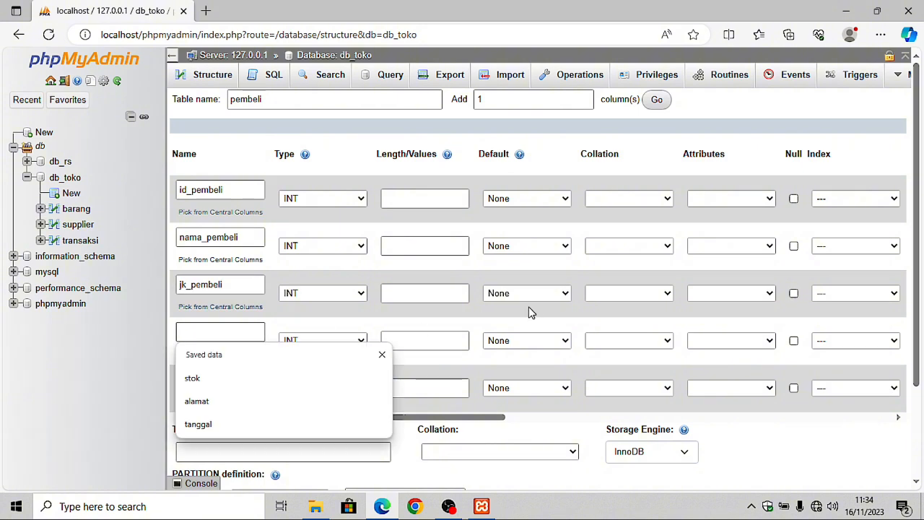
type("no")
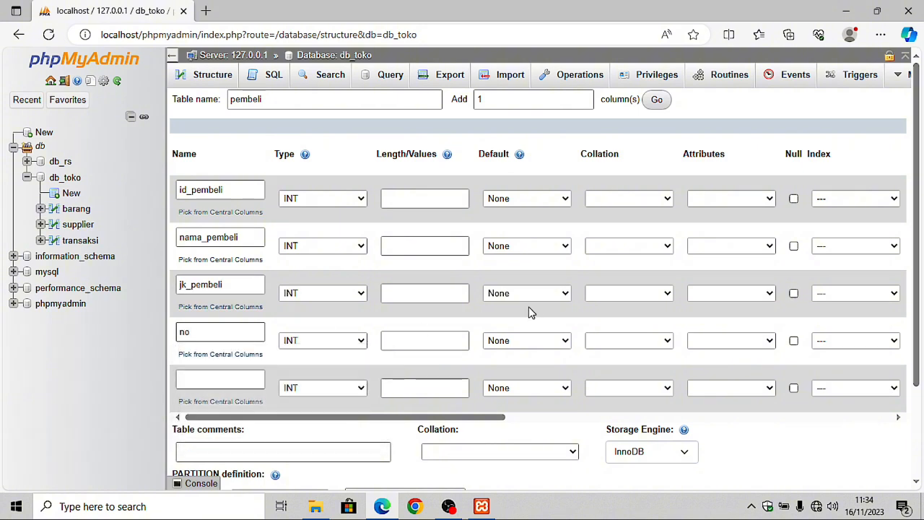
type("_telp")
left_click(198, 382)
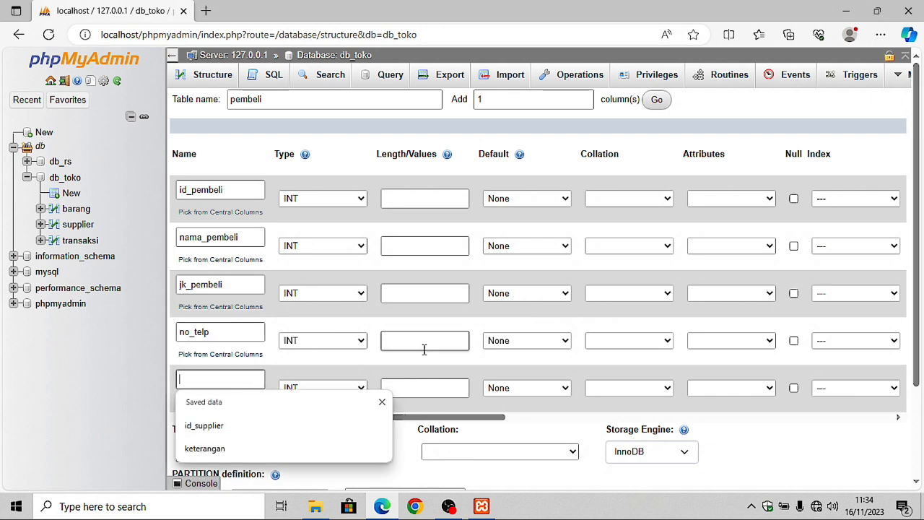
type("alamat")
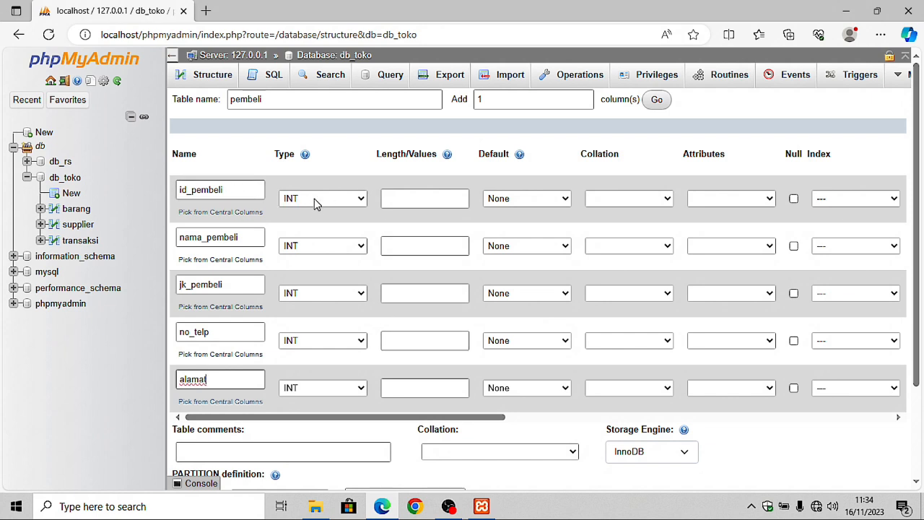
Set the data type of nama_pembeli to VARCHAR and of jk_pembeli to CHAR.
left_click(302, 246)
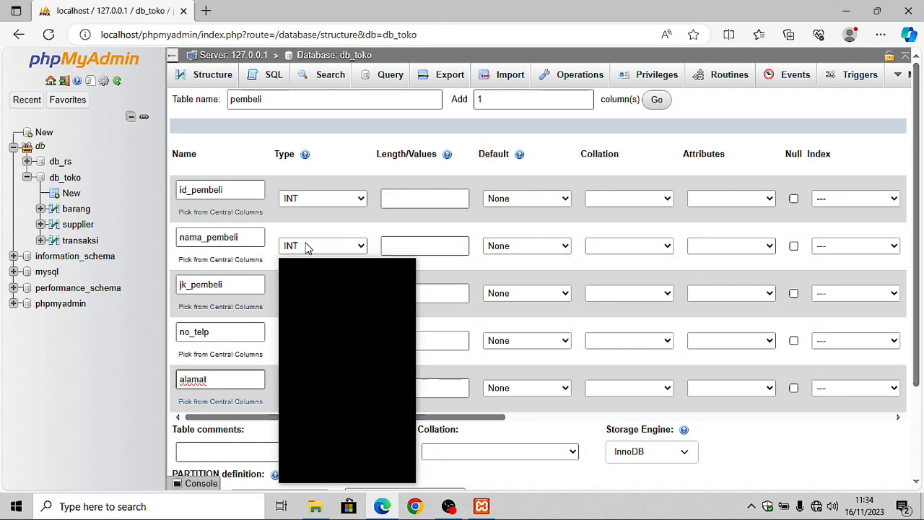
left_click(316, 273)
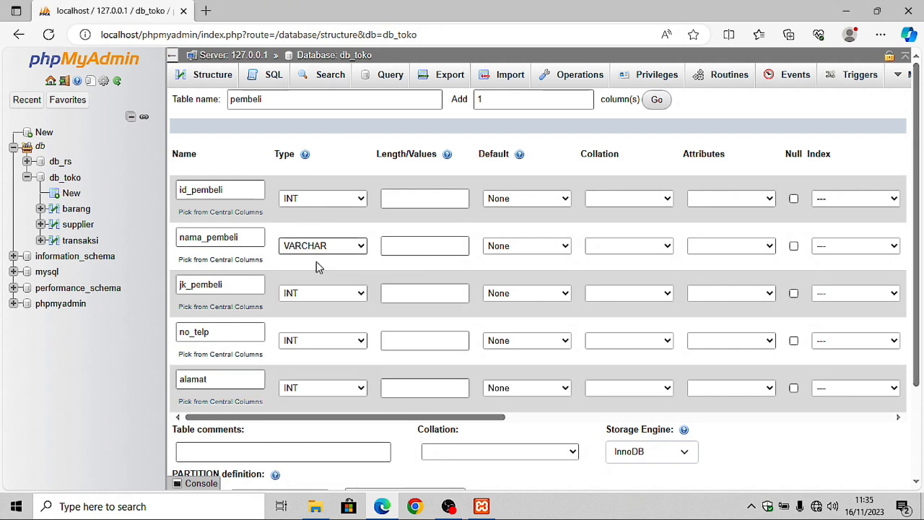
left_click(311, 295)
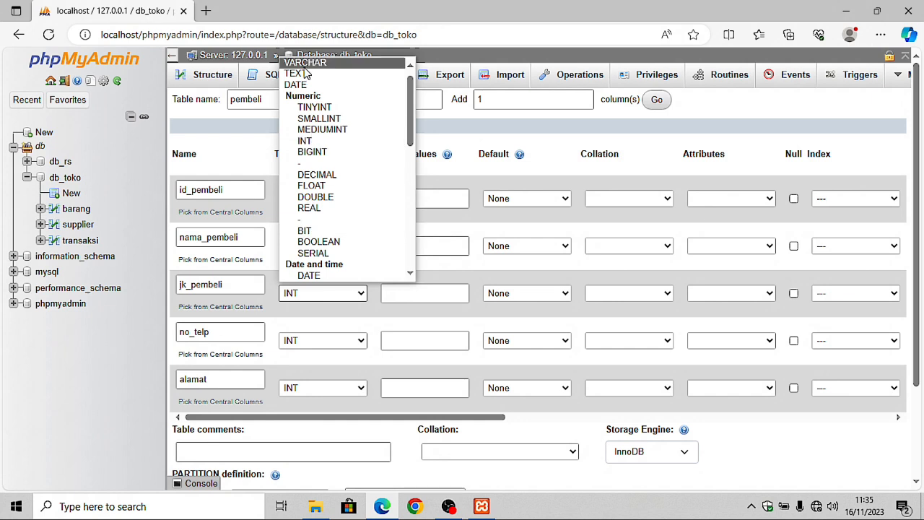
left_click(304, 65)
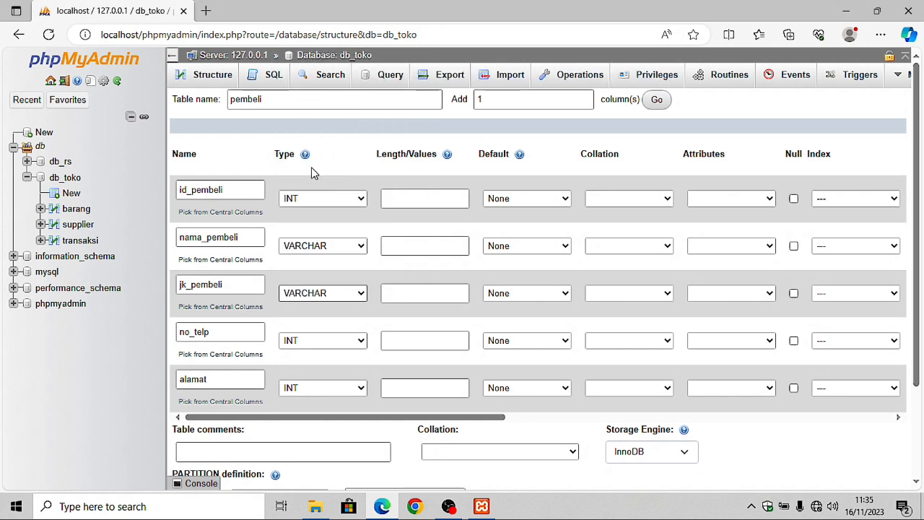
left_click(333, 299)
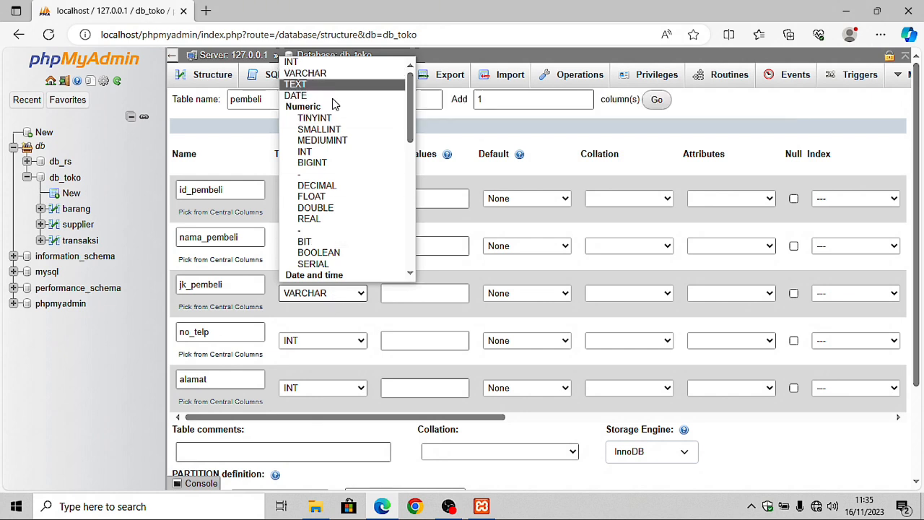
scroll(332, 224, "down", 3)
left_click(324, 254)
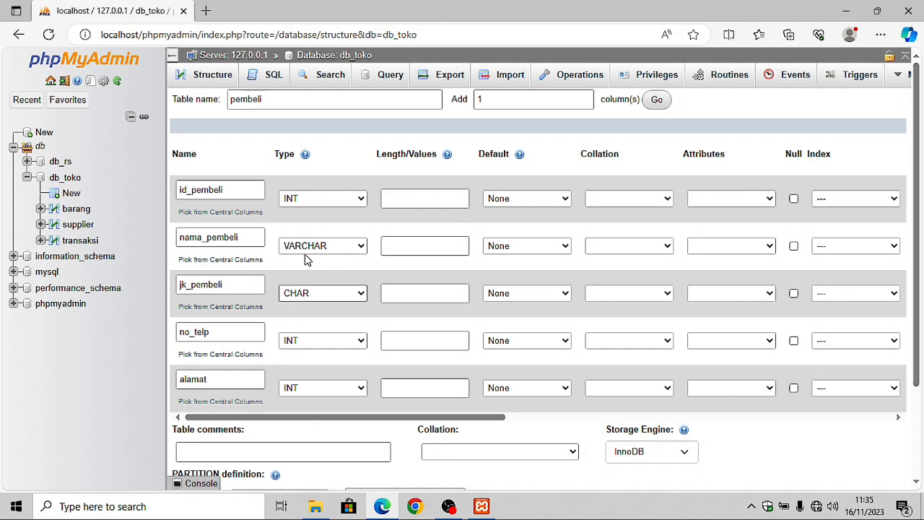
left_click(182, 285)
left_click(185, 286)
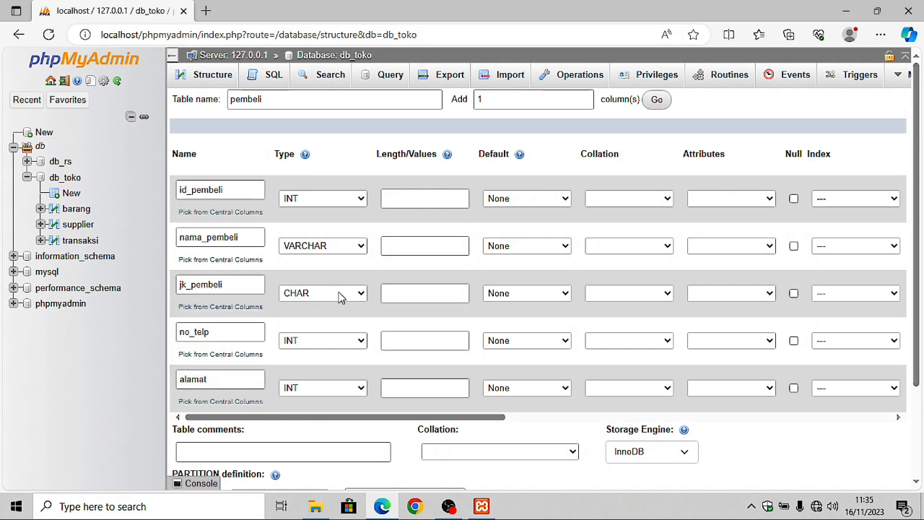
Set the data type of both no_telp and alamat to VARCHAR.
left_click(302, 348)
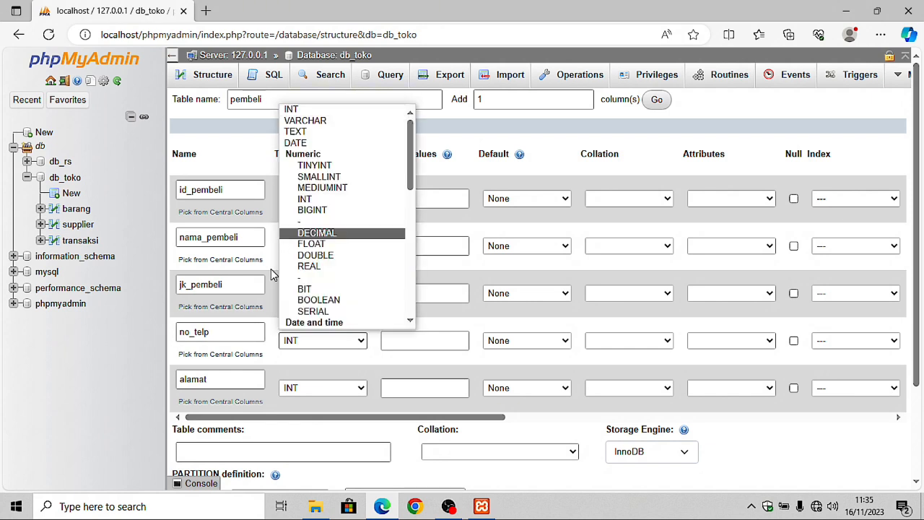
left_click(358, 122)
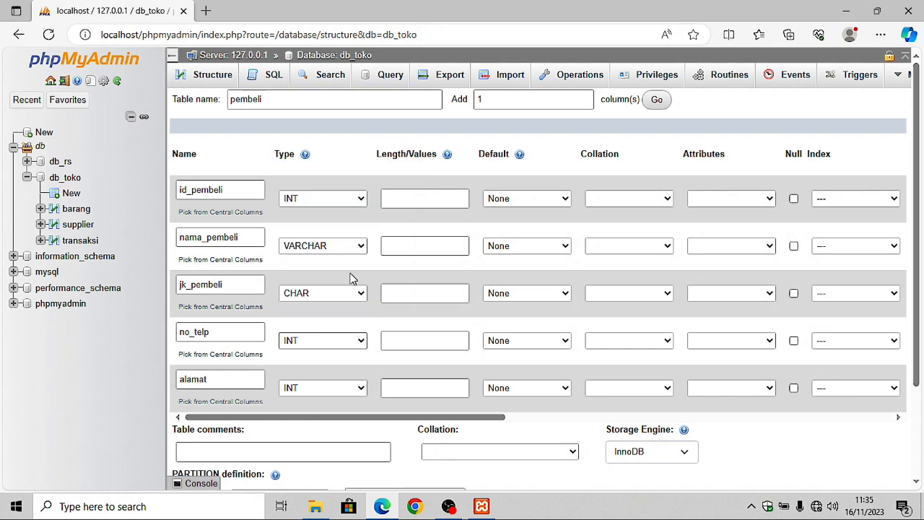
left_click(306, 391)
left_click(344, 171)
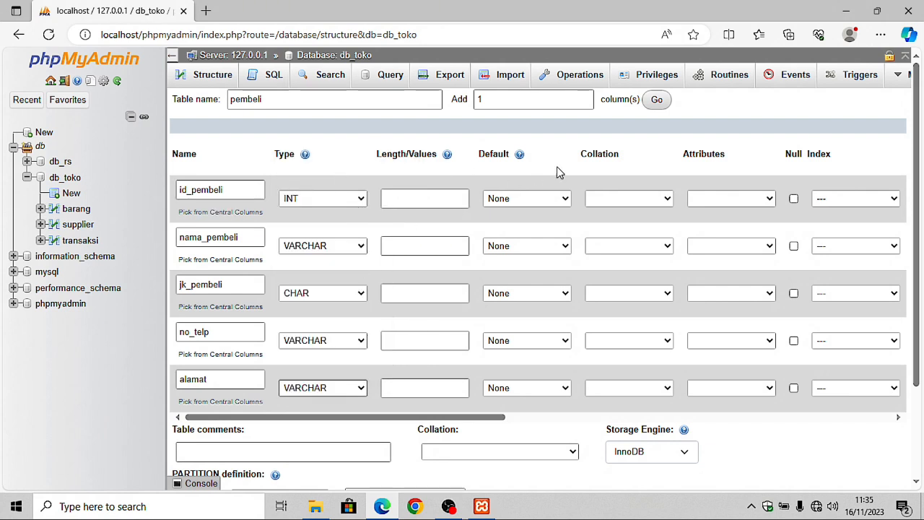
Make id_pembeli the primary key by adding a PRIMARY index without a size.
left_click(842, 197)
left_click(835, 227)
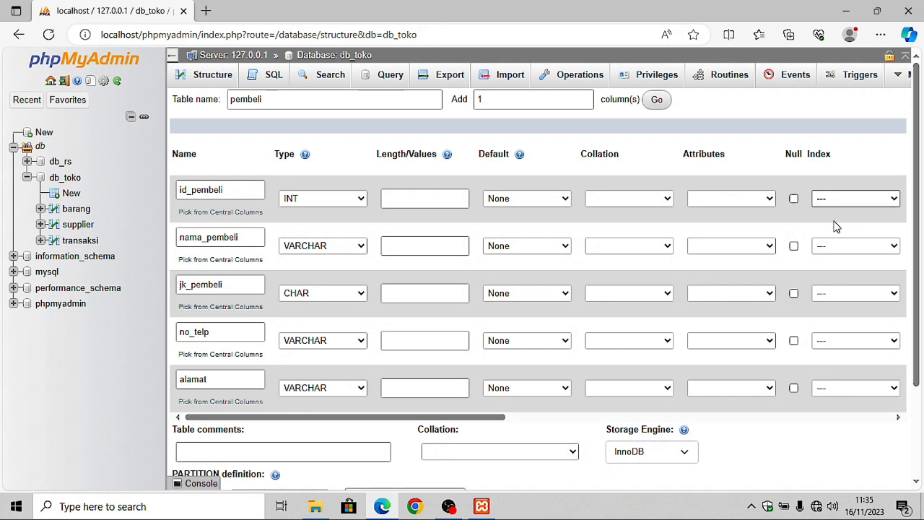
left_click(835, 204)
left_click(835, 226)
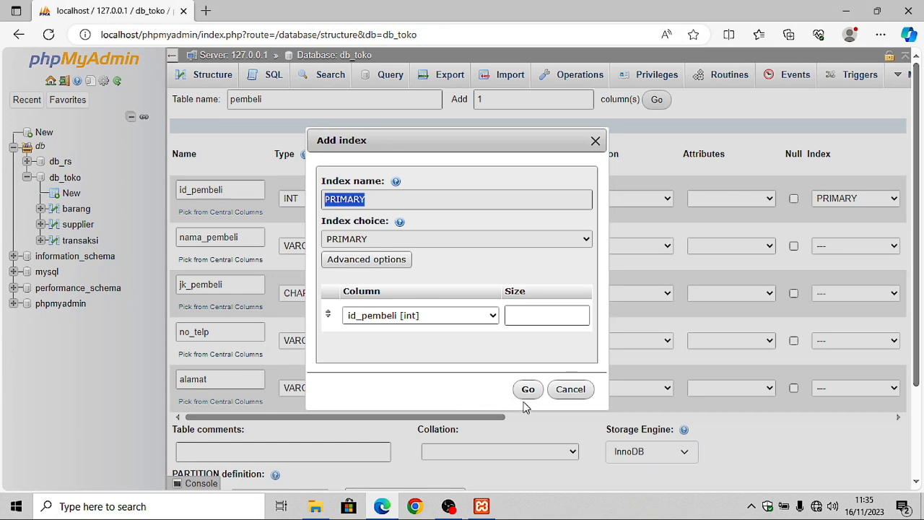
left_click(528, 393)
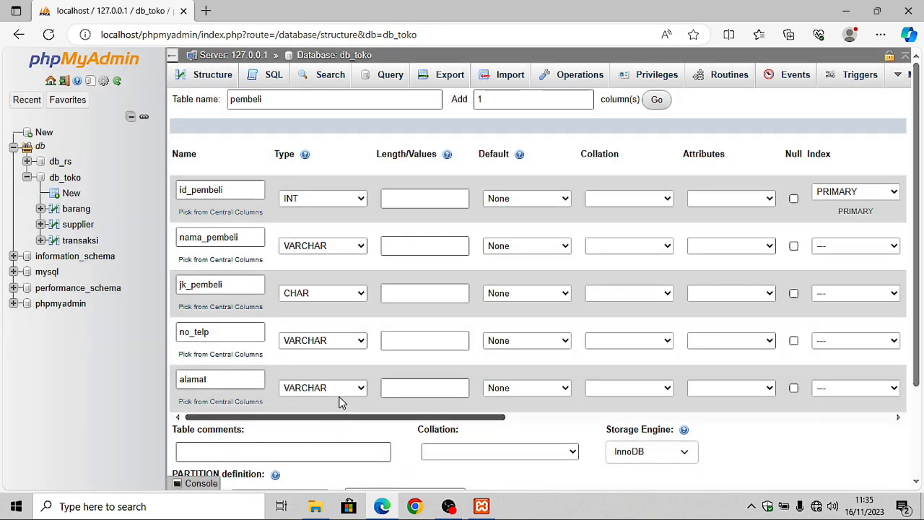
Try to save the pembeli table with the column lengths left empty.
scroll(298, 390, "down", 2)
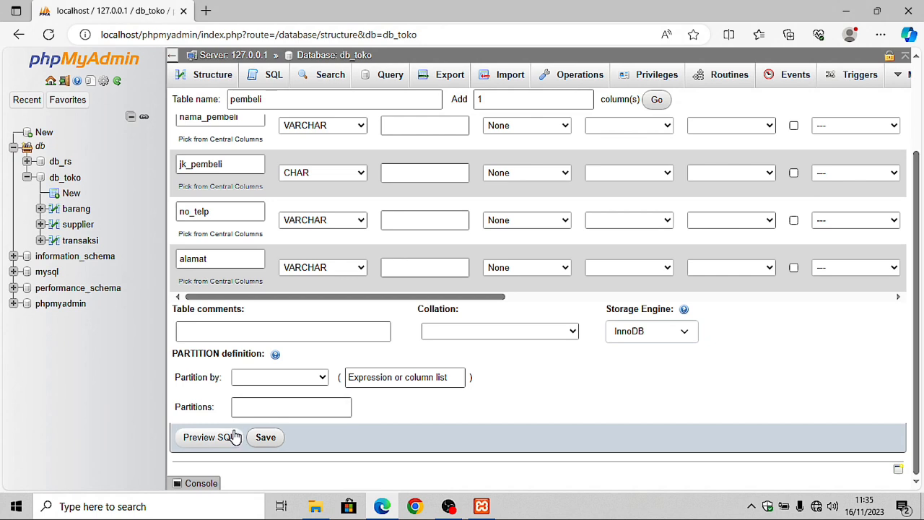
left_click(264, 442)
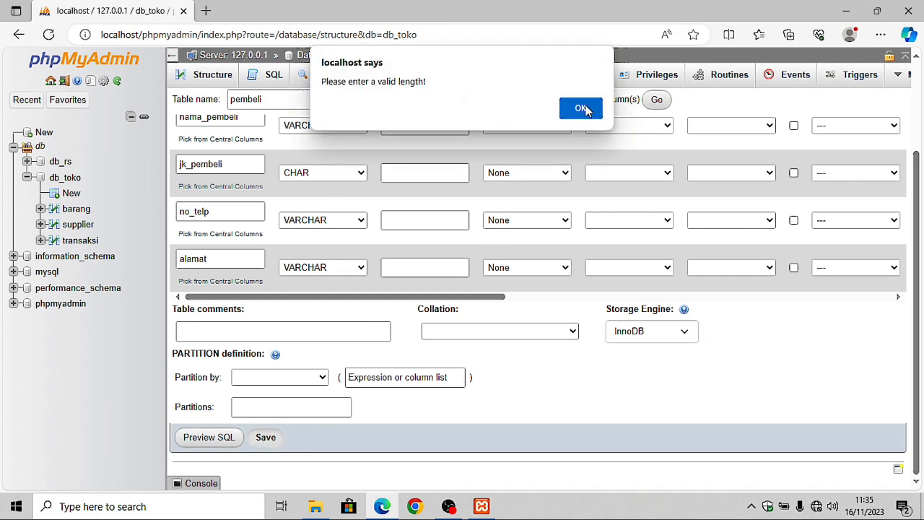
left_click(581, 110)
Set the length of id_pembeli to 8 and of nama_pembeli to 15.
scroll(485, 262, "up", 2)
left_click(433, 200)
left_click(468, 252)
left_click(402, 248)
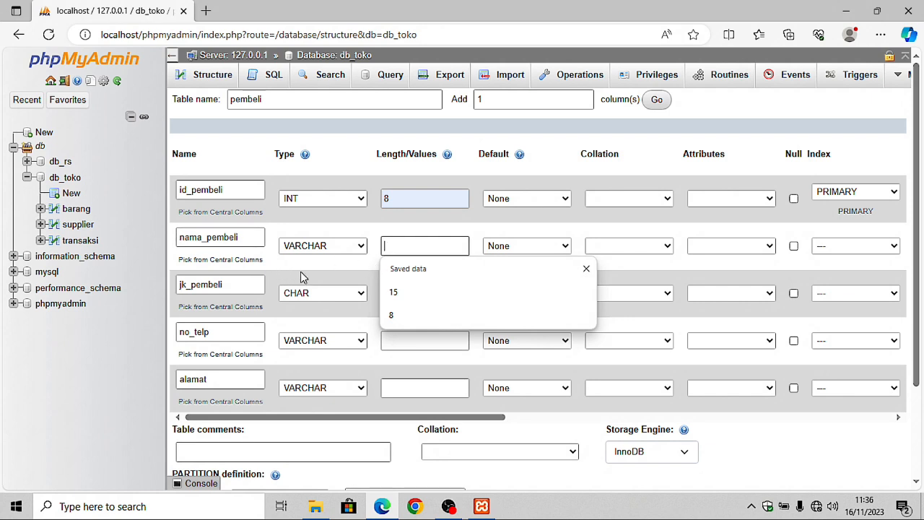
left_click(425, 297)
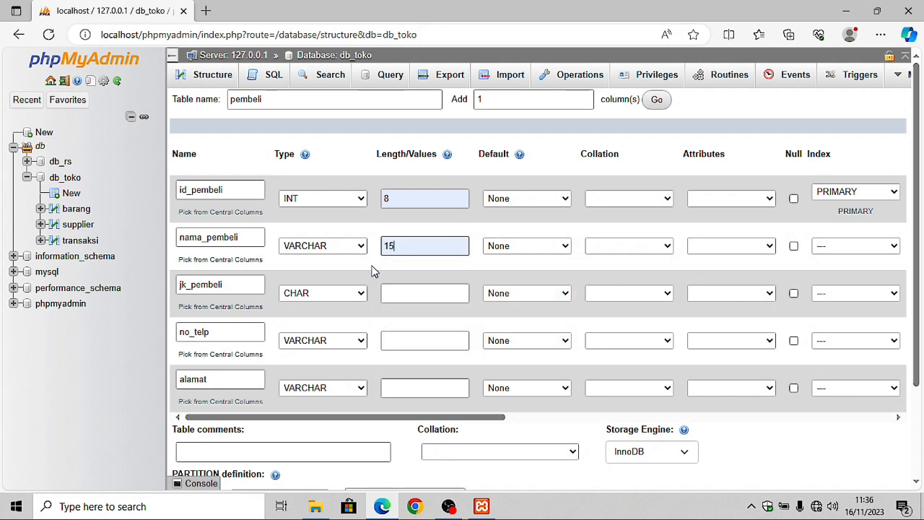
Set the lengths of jk_pembeli to 1, no_telp to 13 and alamat to 25, and save the pembeli table.
left_click(405, 294)
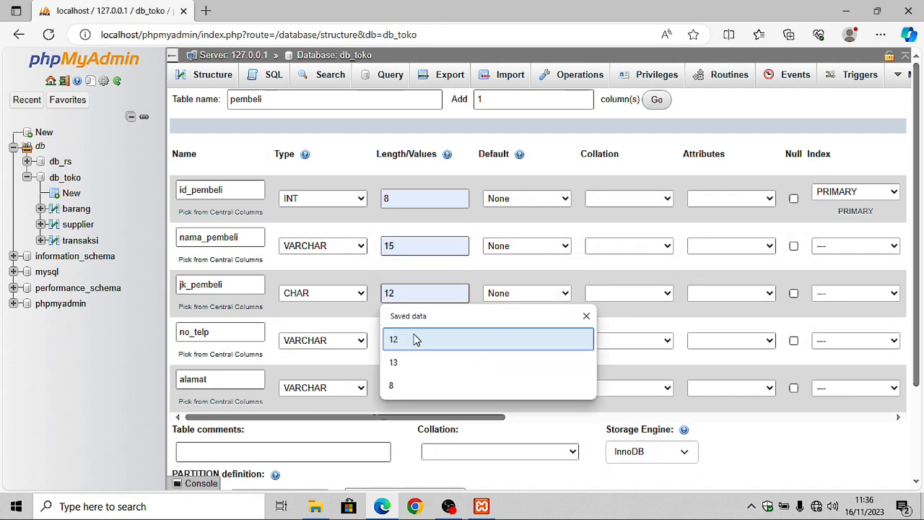
type("1")
left_click(403, 341)
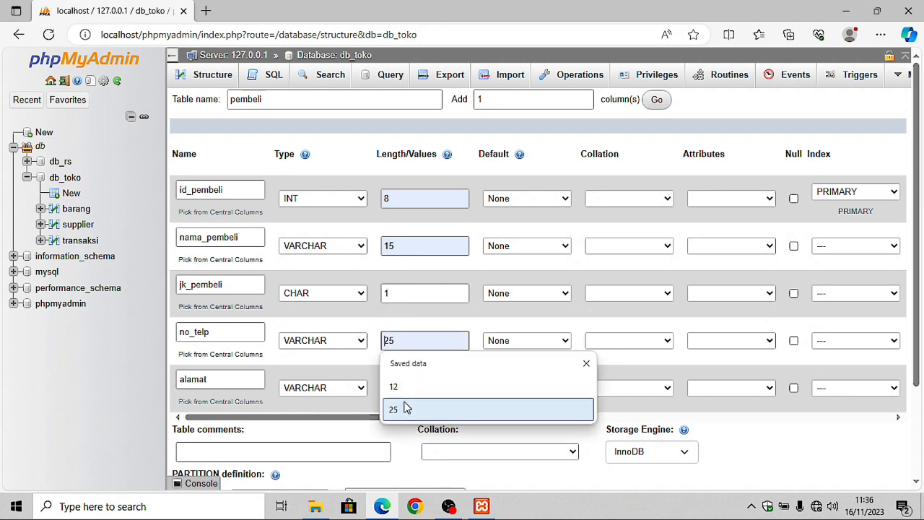
type("13")
left_click(396, 390)
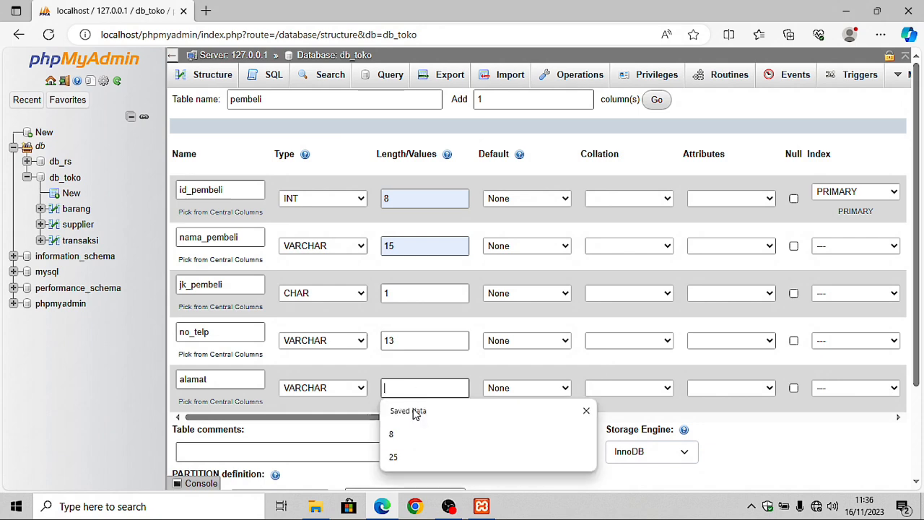
left_click(462, 455)
scroll(624, 350, "down", 2)
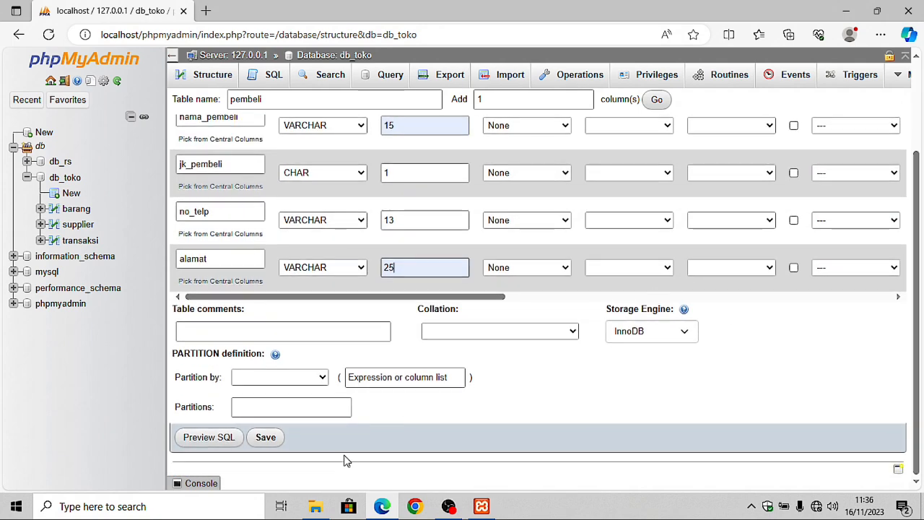
left_click(265, 441)
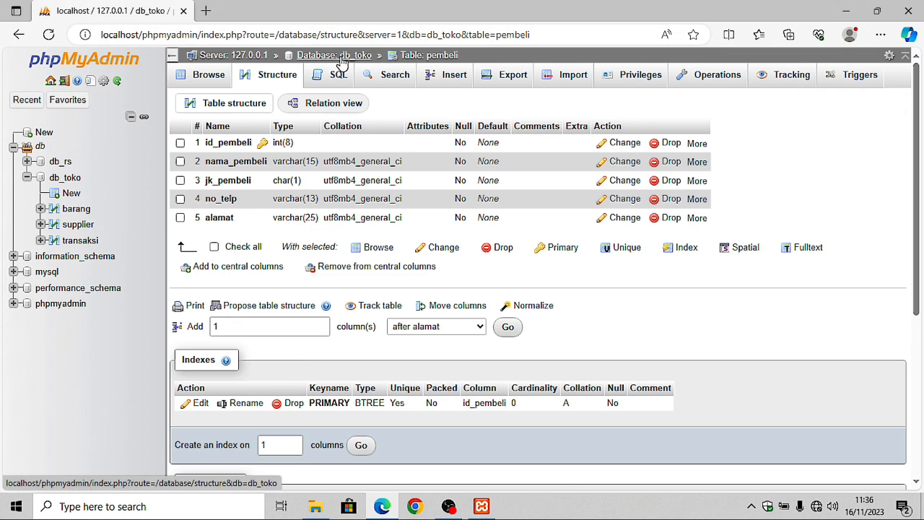
Create a new table named pembayaran with 4 columns in the db_toko database.
left_click(342, 61)
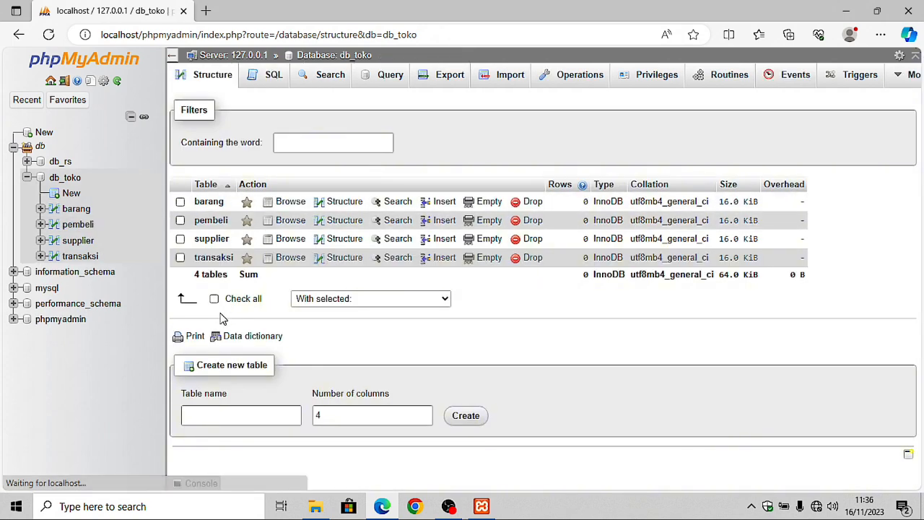
left_click(252, 420)
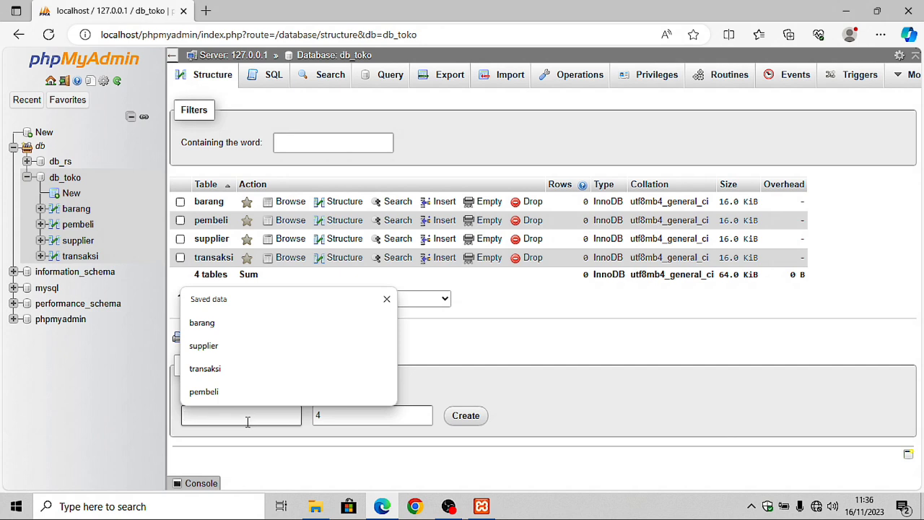
type("pembayaran")
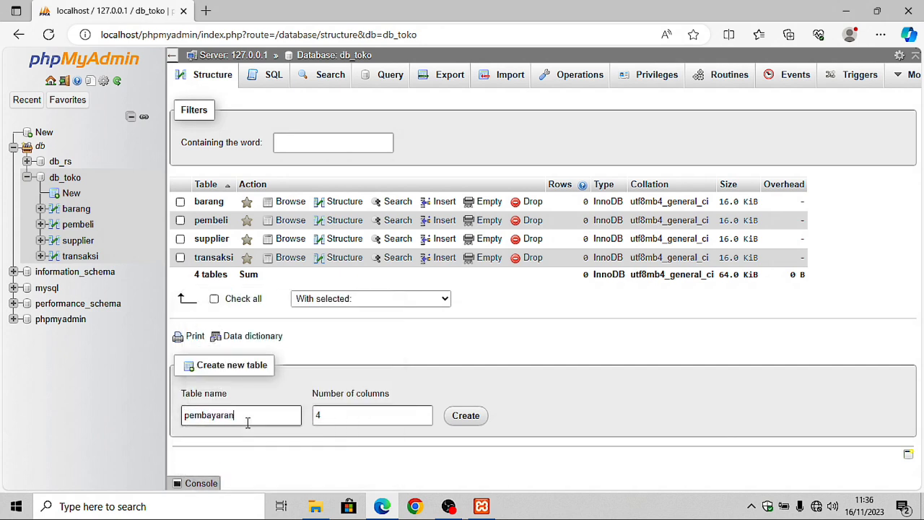
left_click(473, 419)
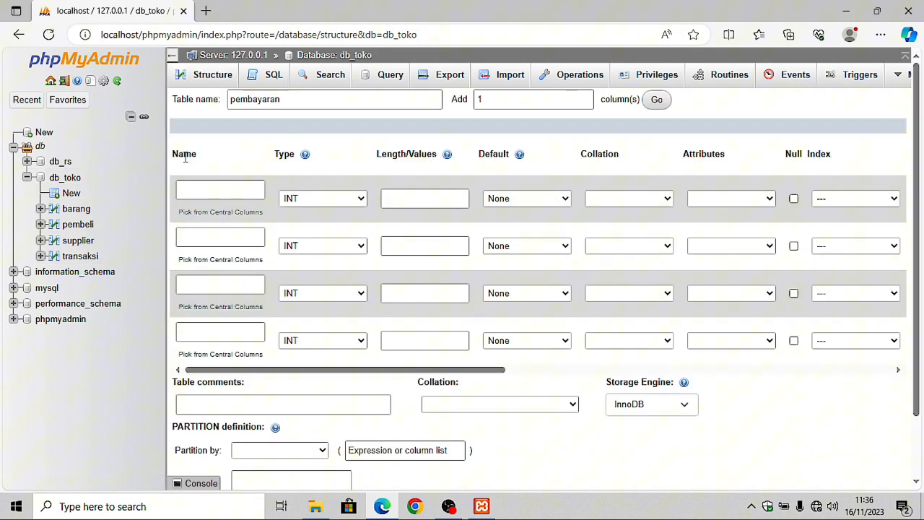
Name the first column of the pembayaran table id_pembayaran, reusing the table name for the second part.
left_click(188, 190)
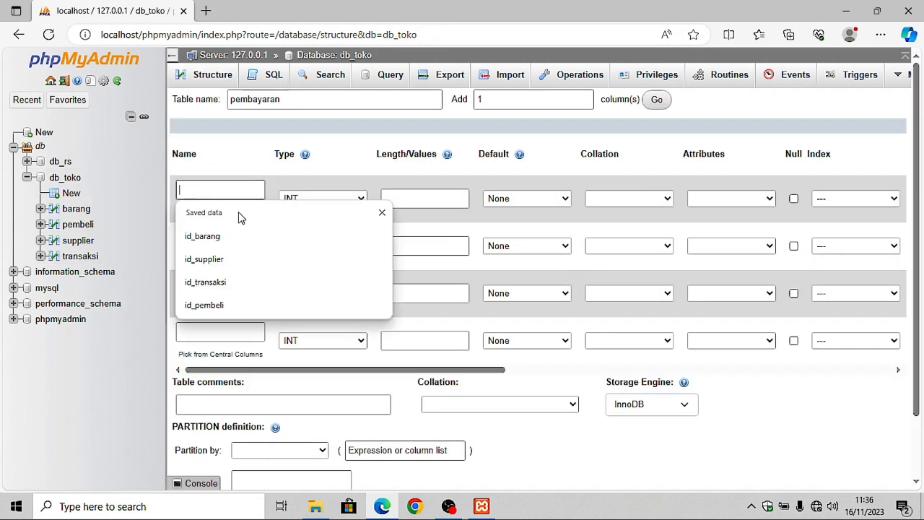
left_click(221, 237)
double_click(216, 189)
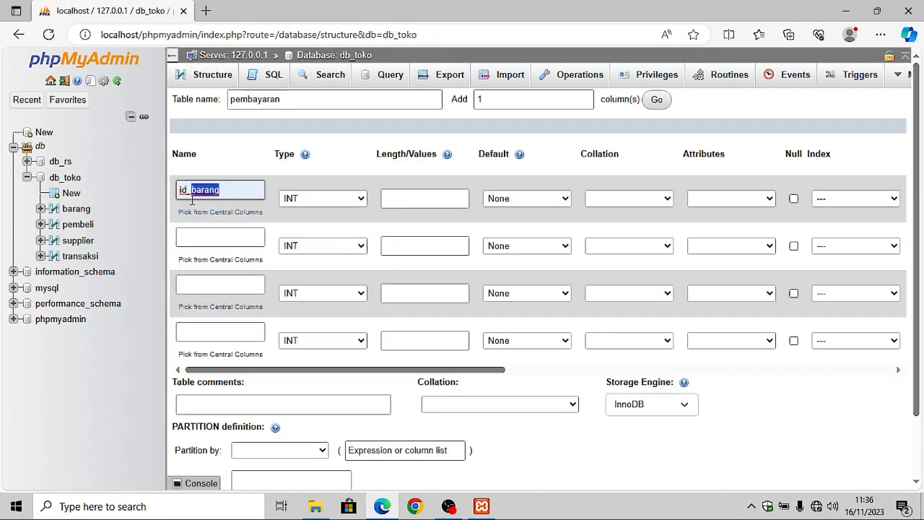
left_click_drag(274, 99, 233, 115)
key("ctrl+c")
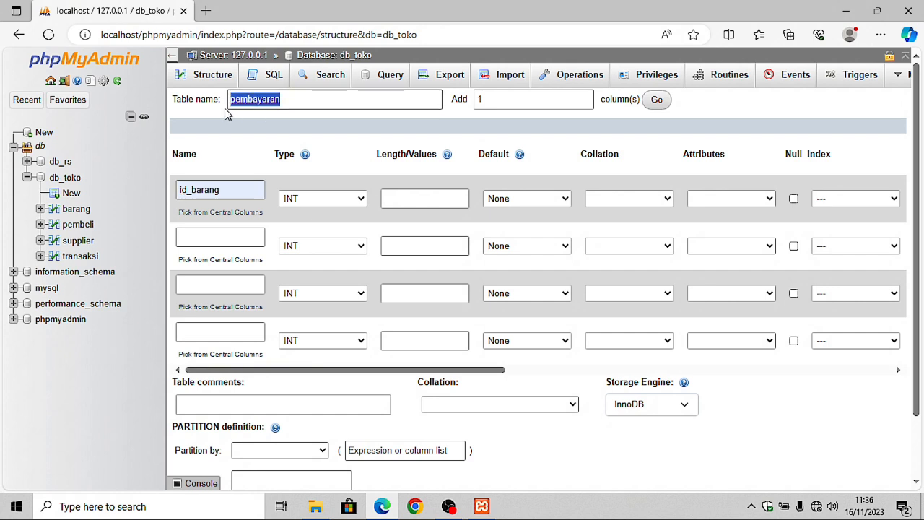
left_click_drag(232, 189, 189, 190)
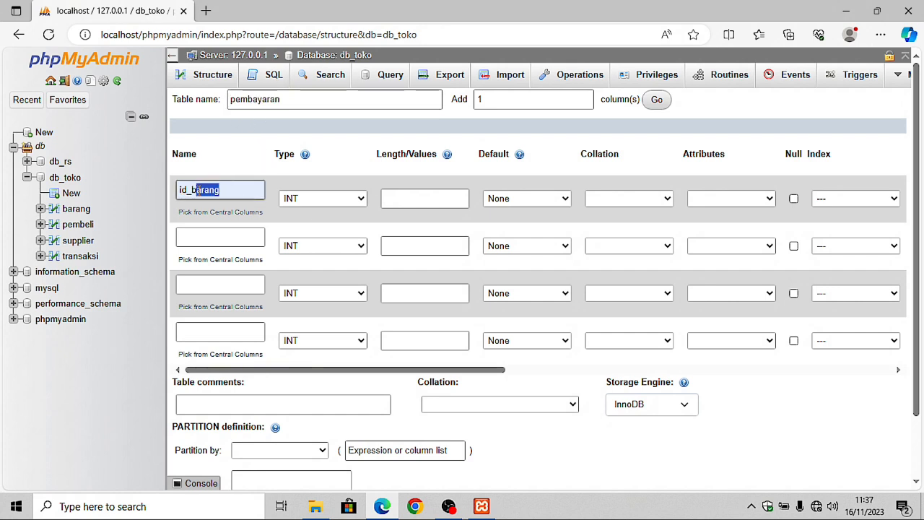
key("ctrl+v")
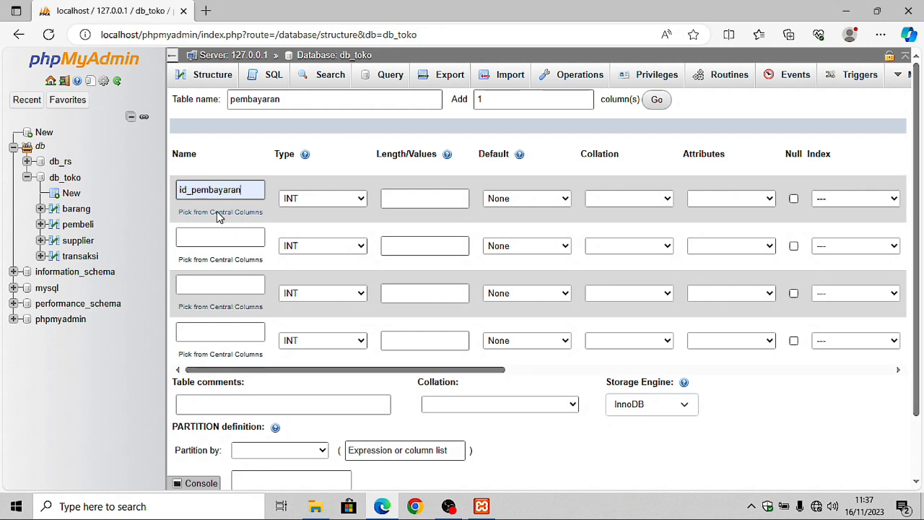
Name the remaining three columns of the pembayaran table tgl_bayar, total_bayar and id_transaksi.
left_click(223, 237)
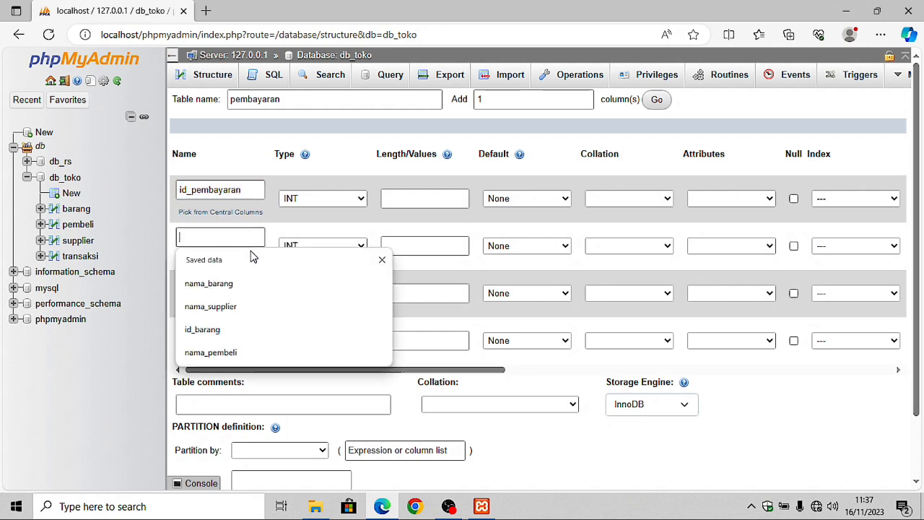
type("tgl_bayar")
left_click(214, 283)
left_click(214, 284)
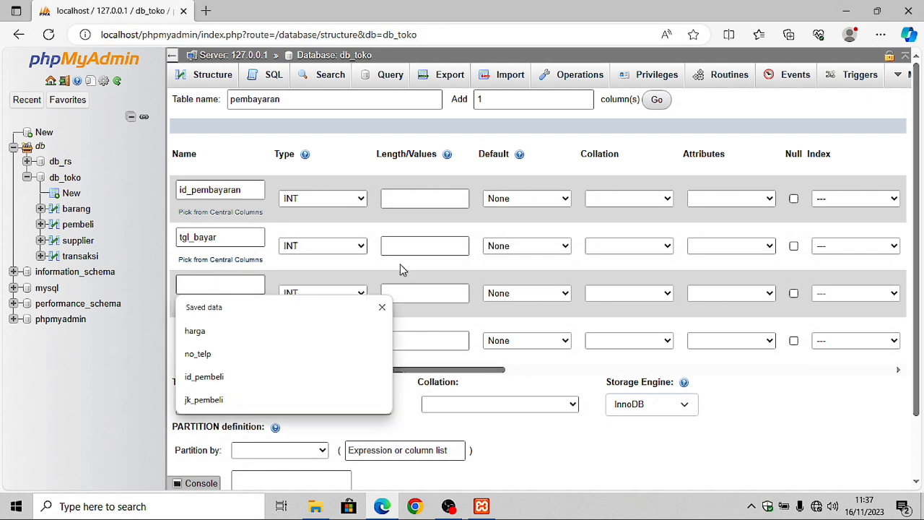
type("tota")
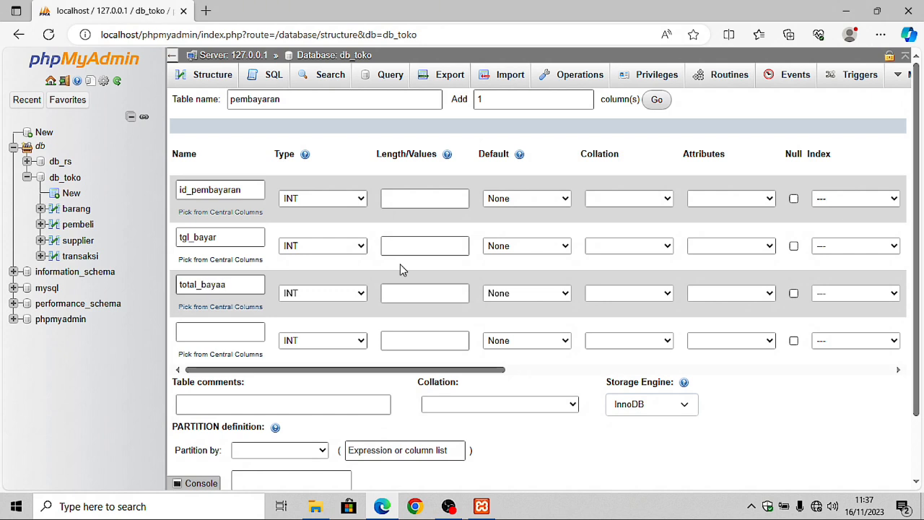
type("l_bayar")
left_click(250, 326)
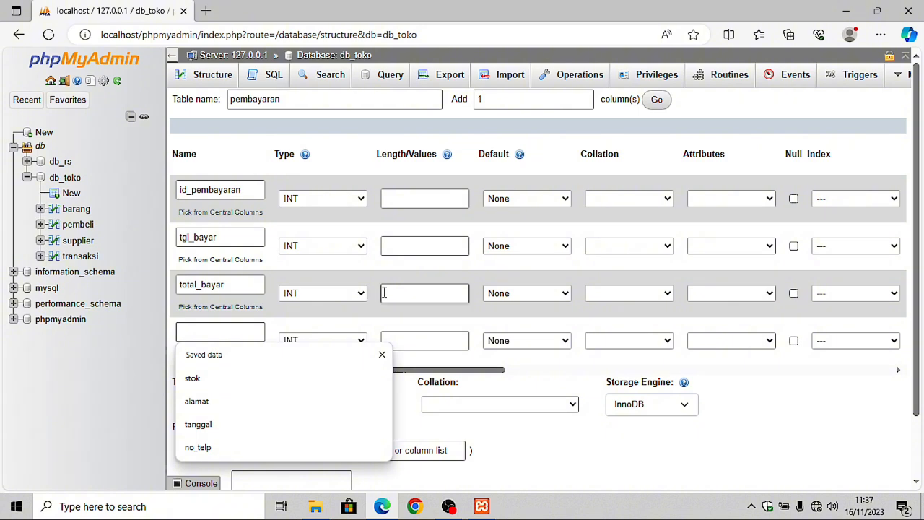
type("id_tr")
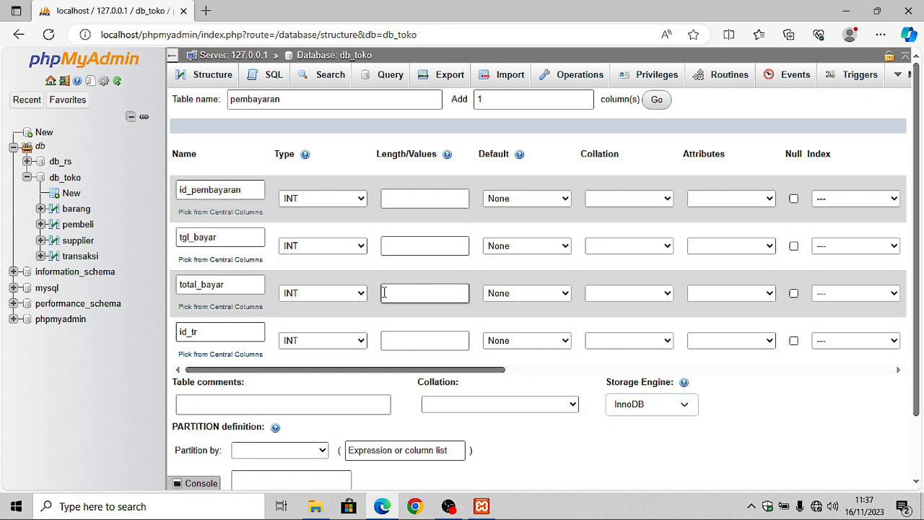
type("ksi")
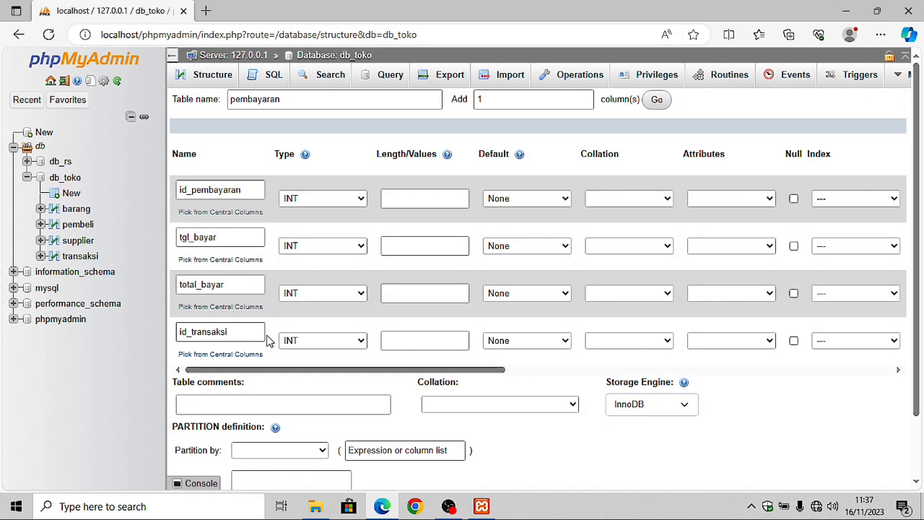
Set the data type of the tgl_bayar column to DATE, leaving id_pembayaran as INT.
left_click(308, 204)
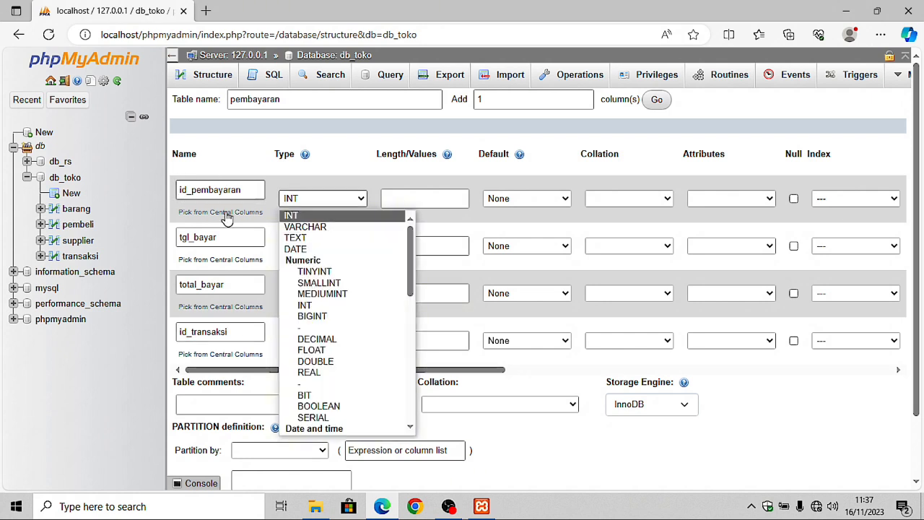
left_click(291, 190)
left_click(309, 248)
scroll(317, 334, "down", 1)
scroll(312, 307, "up", 1)
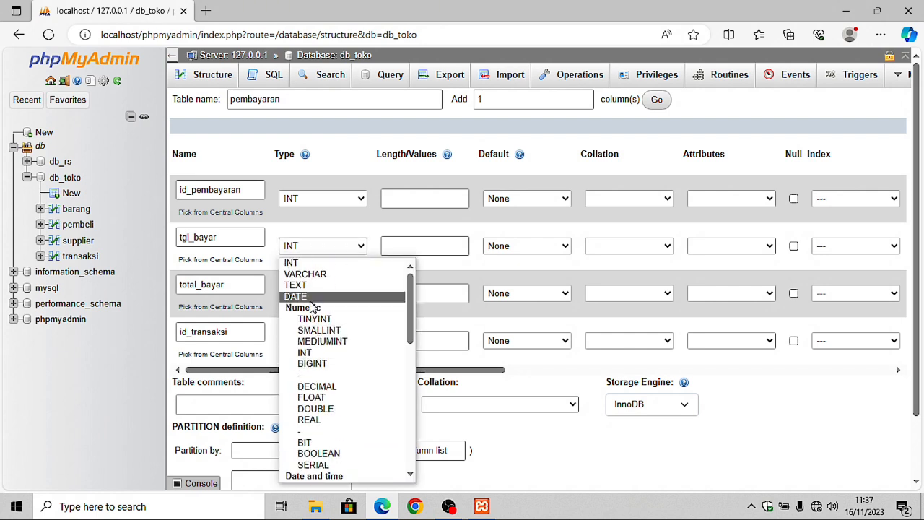
left_click(310, 297)
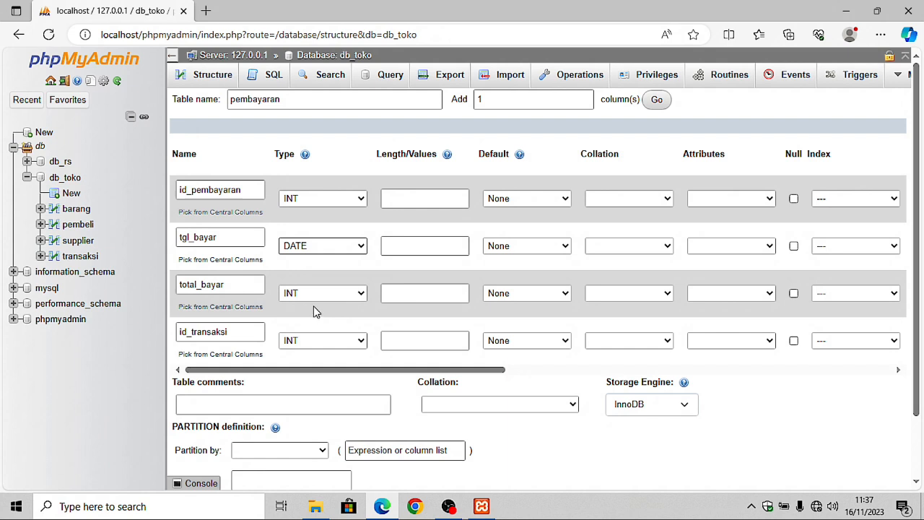
Set the lengths of id_pembayaran to 8, total_bayar to 13 and id_transaksi to 8.
left_click(409, 201)
left_click(420, 251)
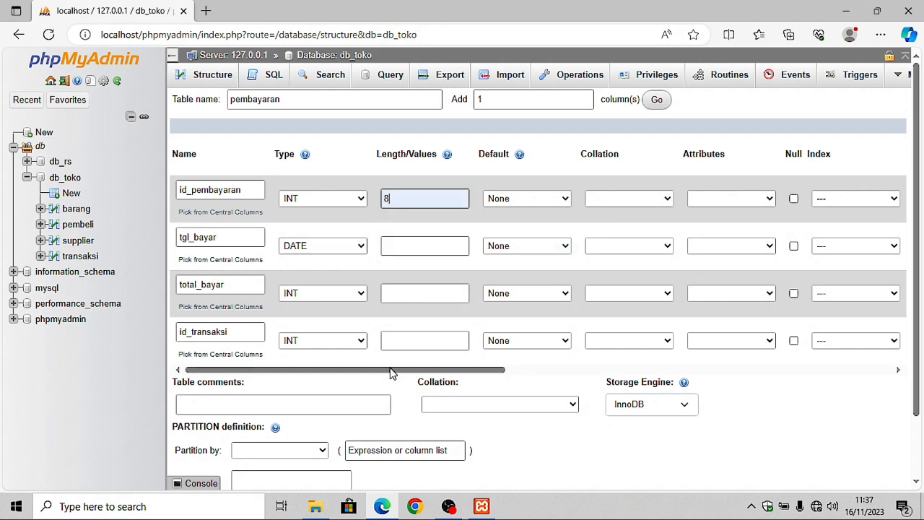
left_click(399, 297)
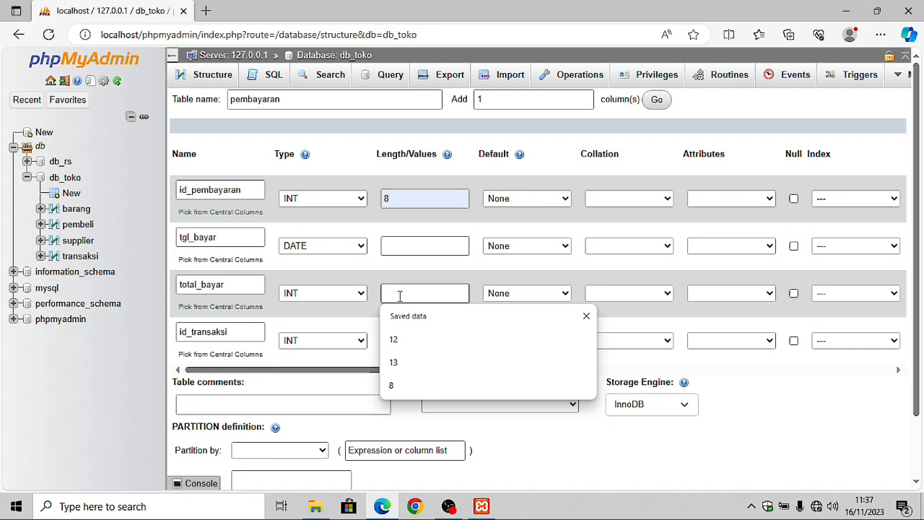
type("13")
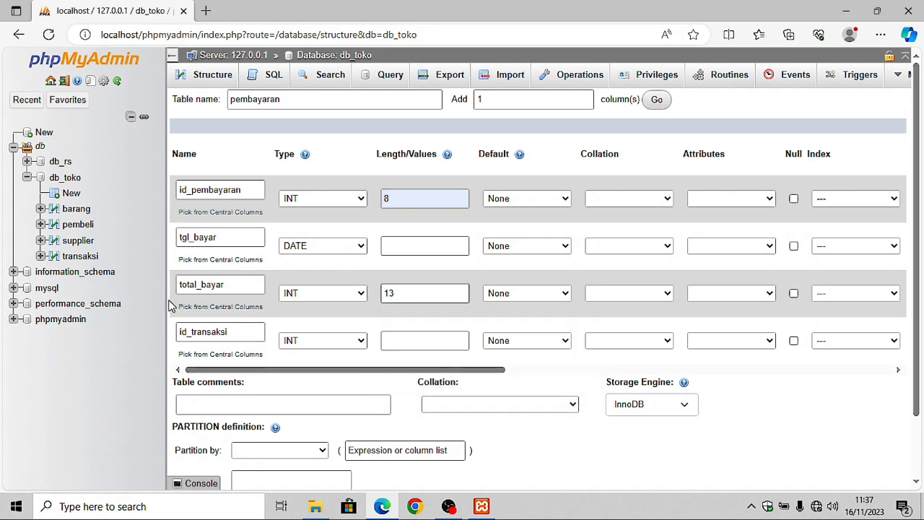
left_click(423, 344)
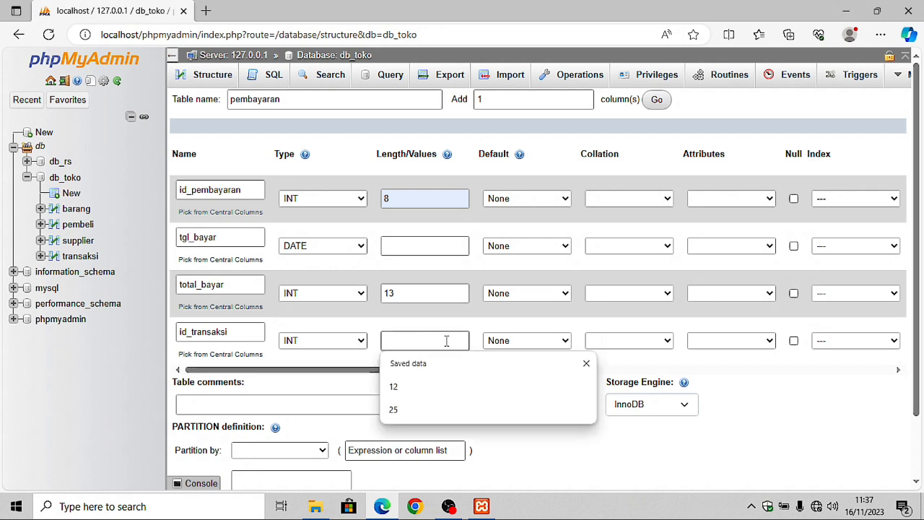
type("8")
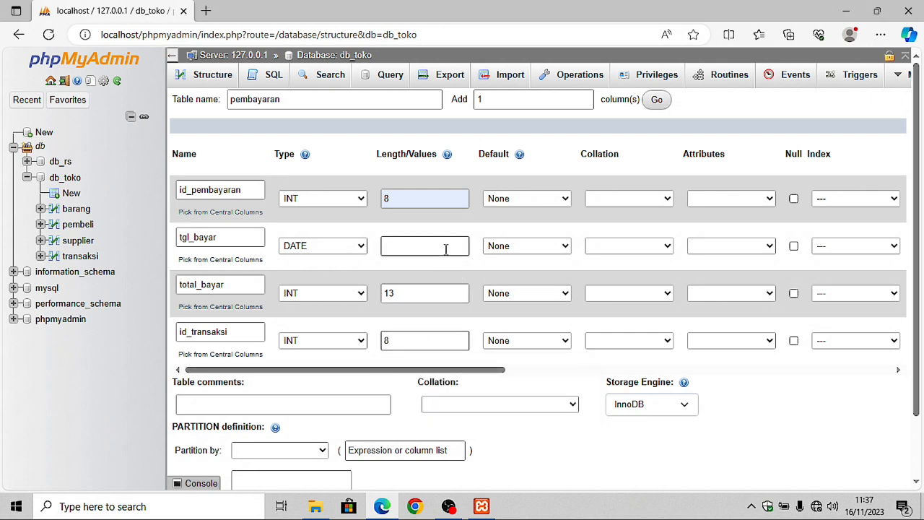
Make id_pembayaran the primary key with a PRIMARY index and save the pembayaran table.
left_click(824, 203)
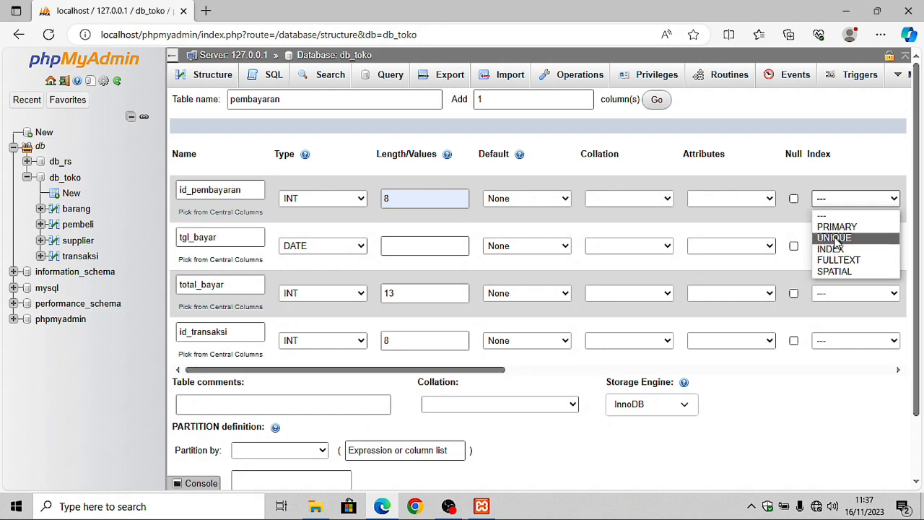
left_click(837, 228)
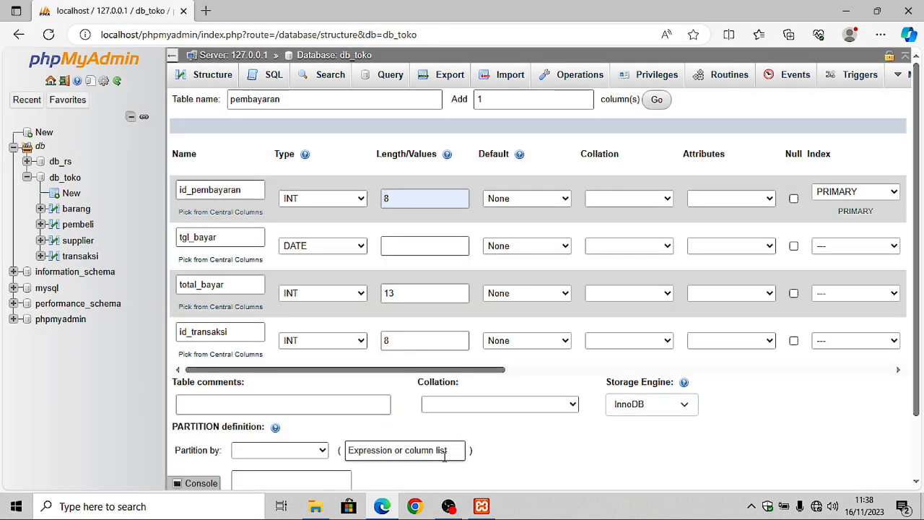
scroll(398, 417, "down", 1)
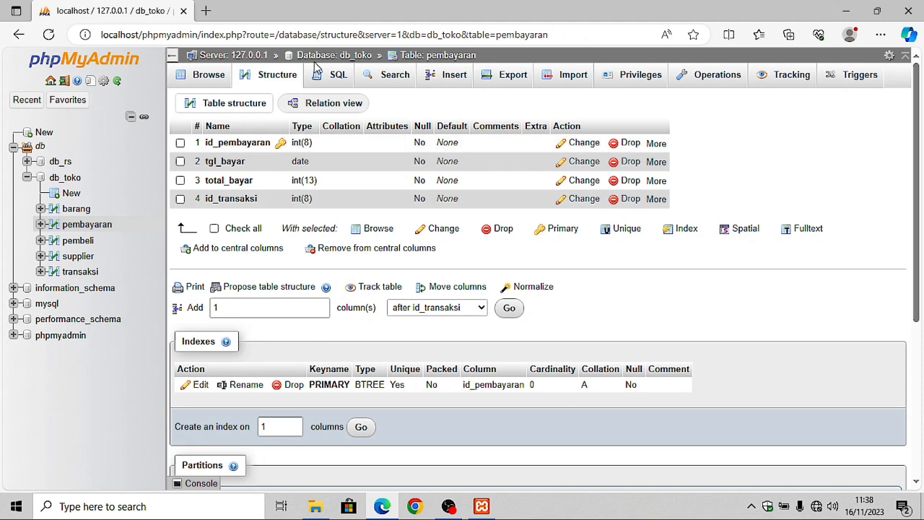
Add an index to the id_supplier column in the structure of the barang table and confirm it.
left_click(332, 57)
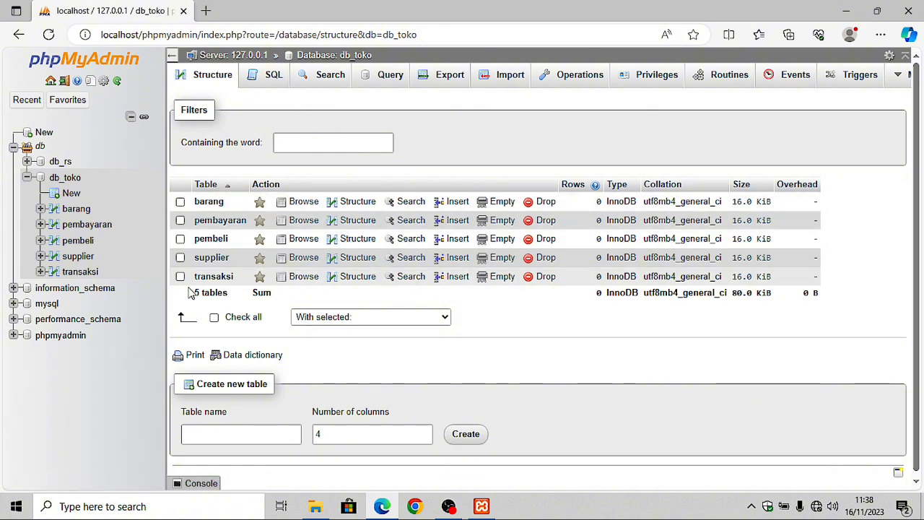
left_click(209, 203)
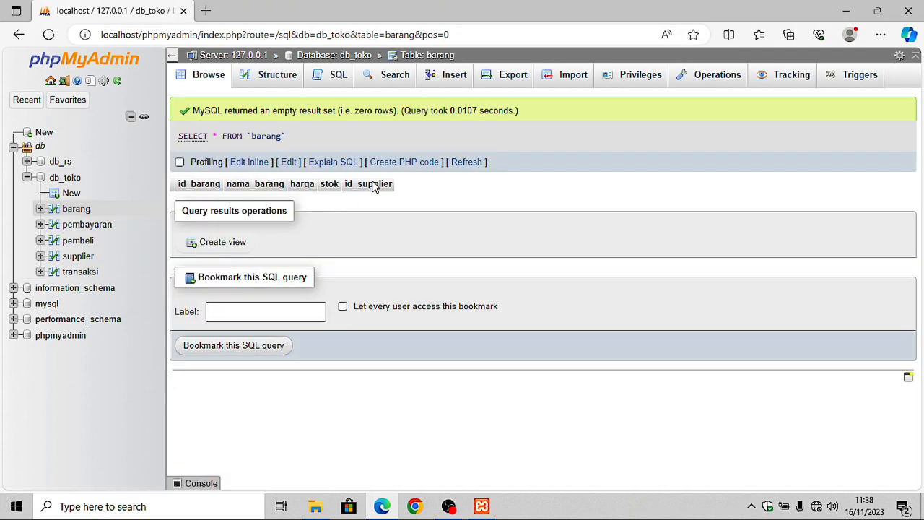
left_click(265, 78)
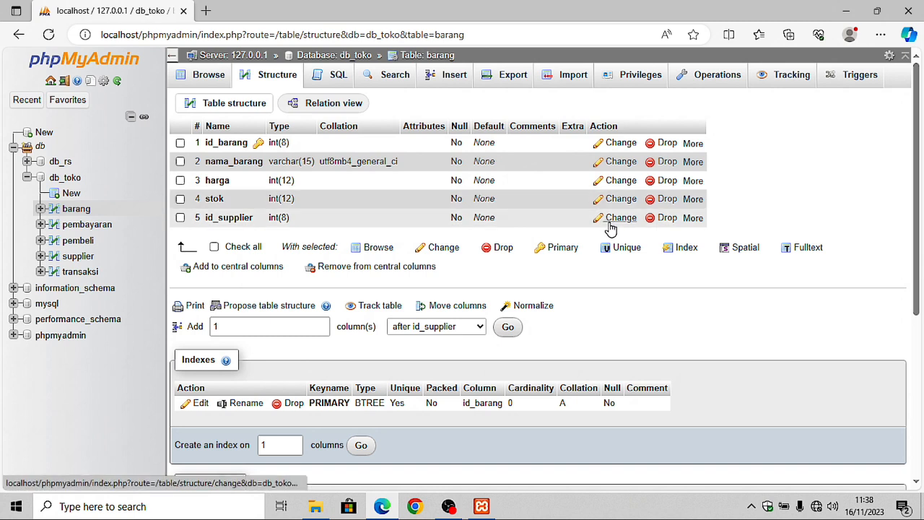
left_click(694, 220)
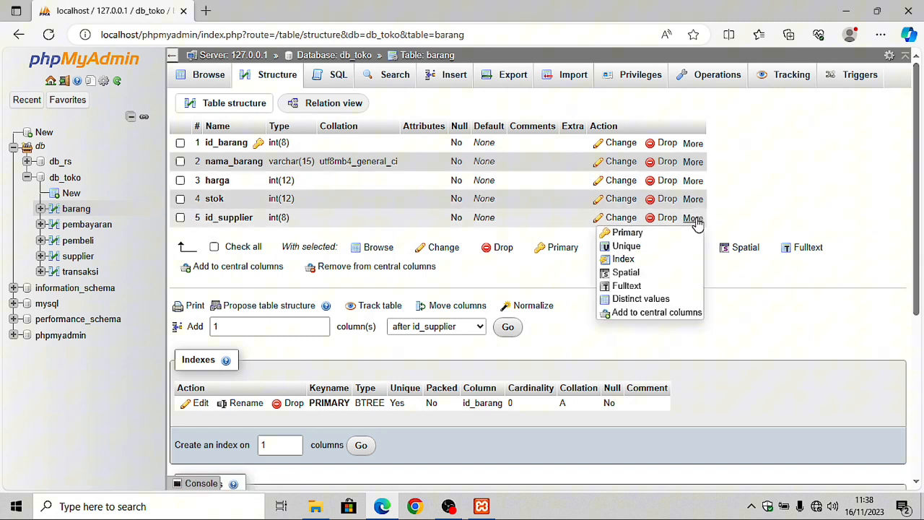
left_click(621, 260)
left_click(477, 306)
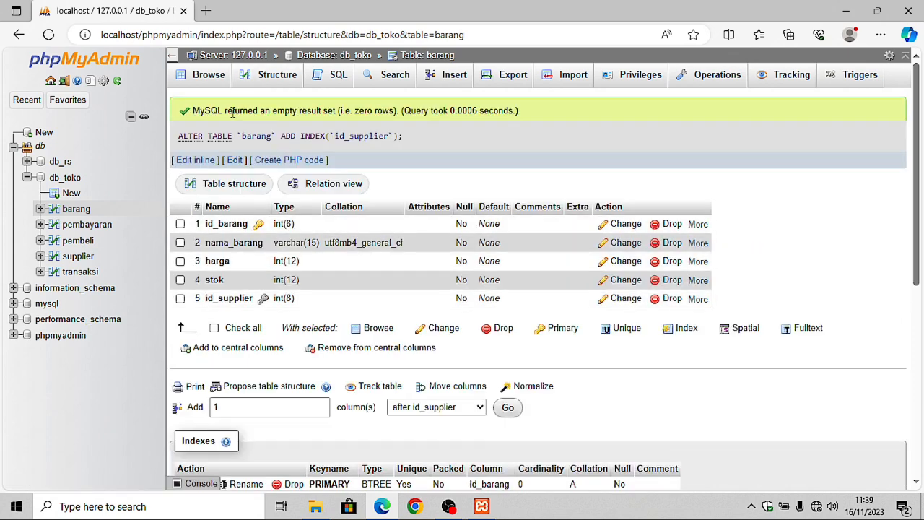
Add an index to the id_barang column in the structure of the transaksi table and confirm it.
left_click(333, 64)
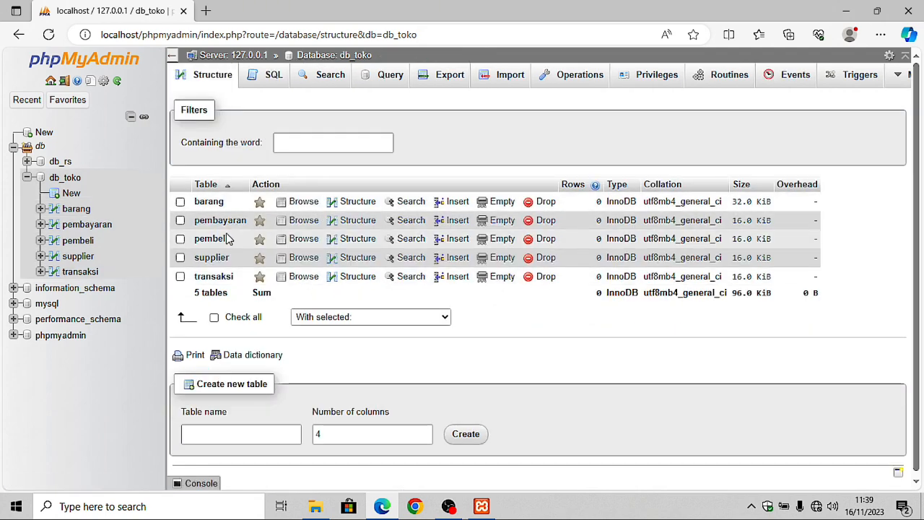
left_click(225, 283)
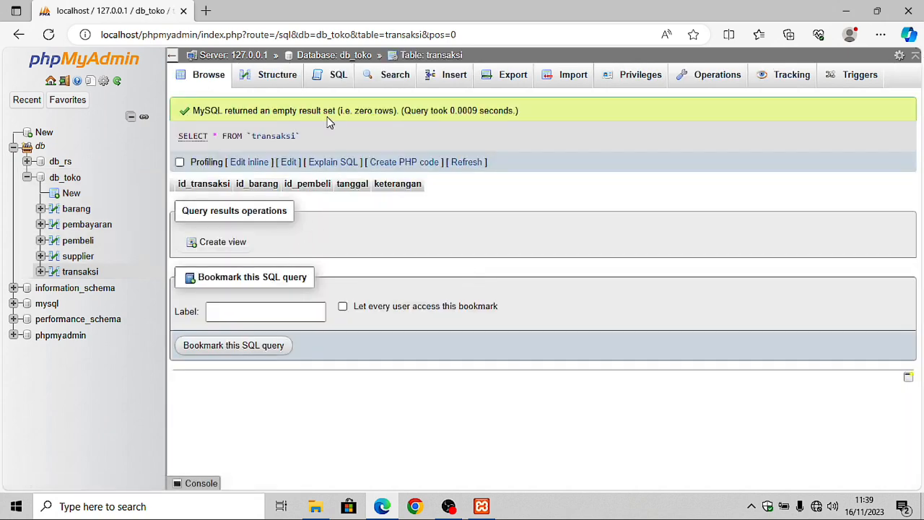
left_click(268, 83)
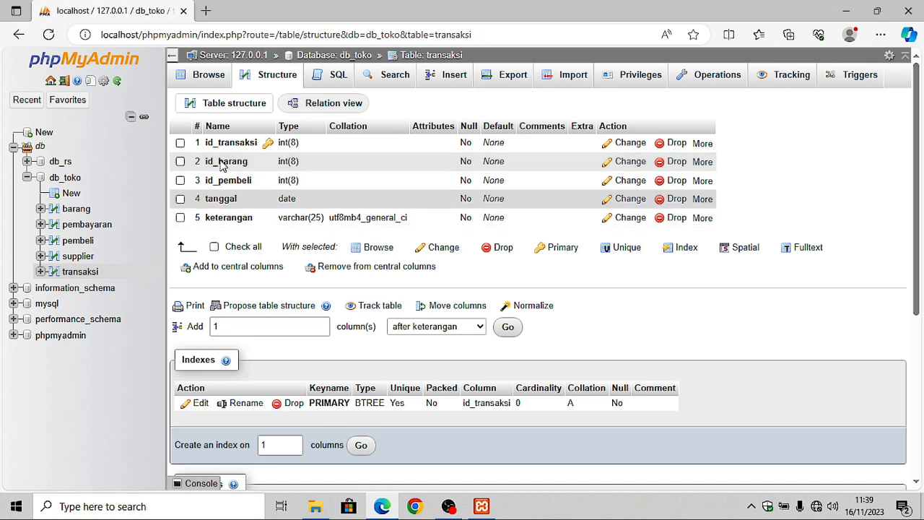
left_click(180, 162)
left_click(180, 180)
left_click(703, 162)
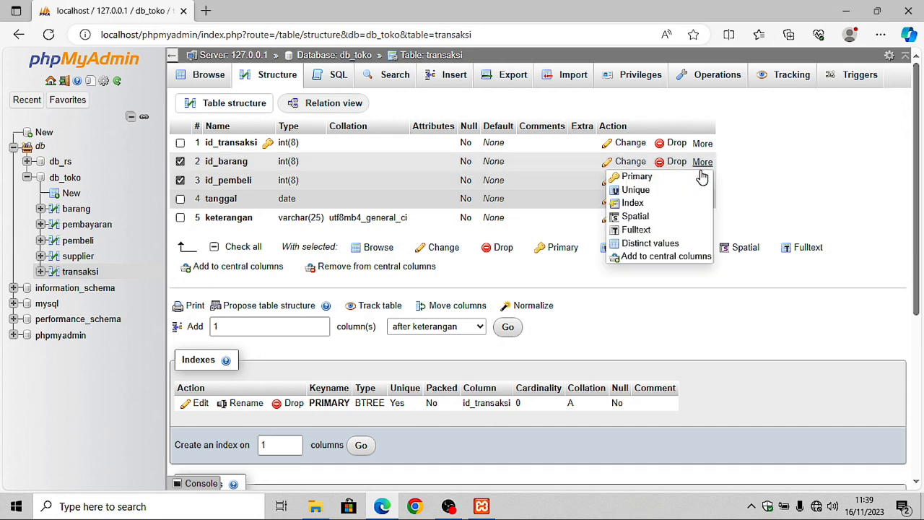
left_click(639, 205)
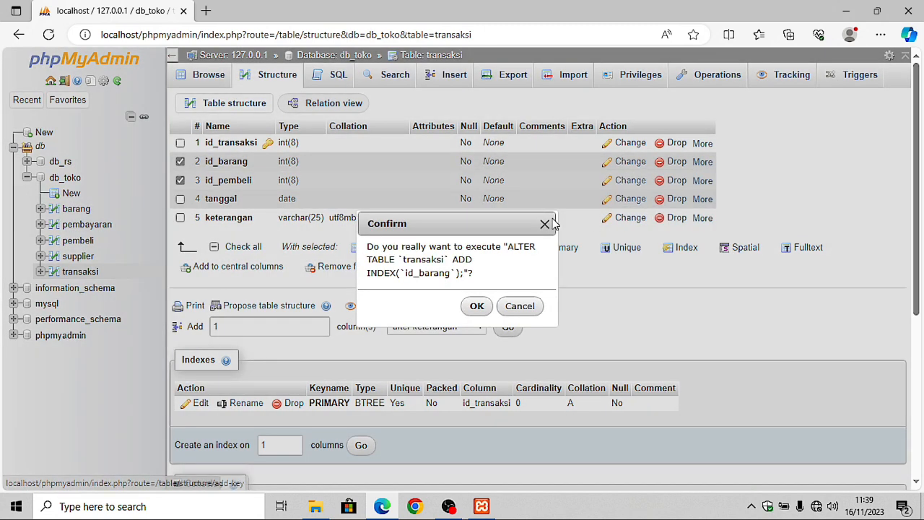
left_click(477, 306)
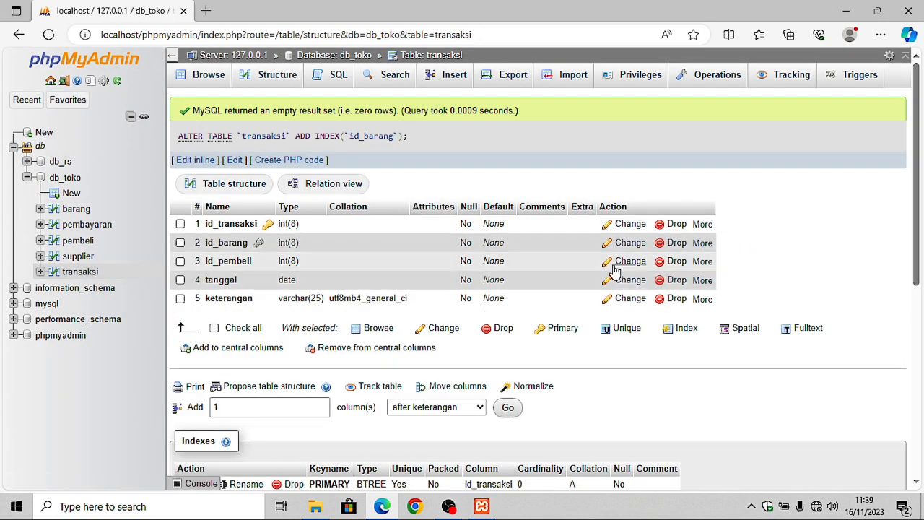
Add an index to the id_pembeli column of the transaksi table, then reopen the table's structure to check its indexes.
mouse_move(702, 264)
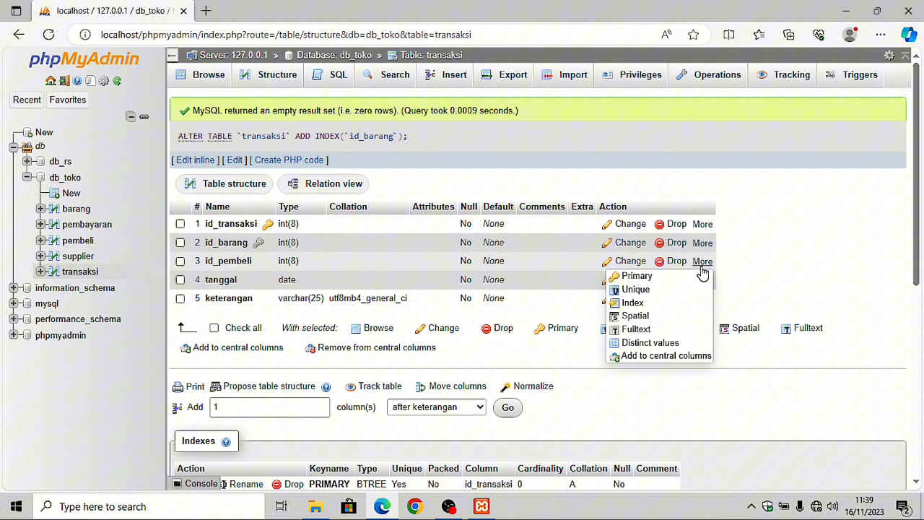
left_click(633, 303)
left_click(474, 308)
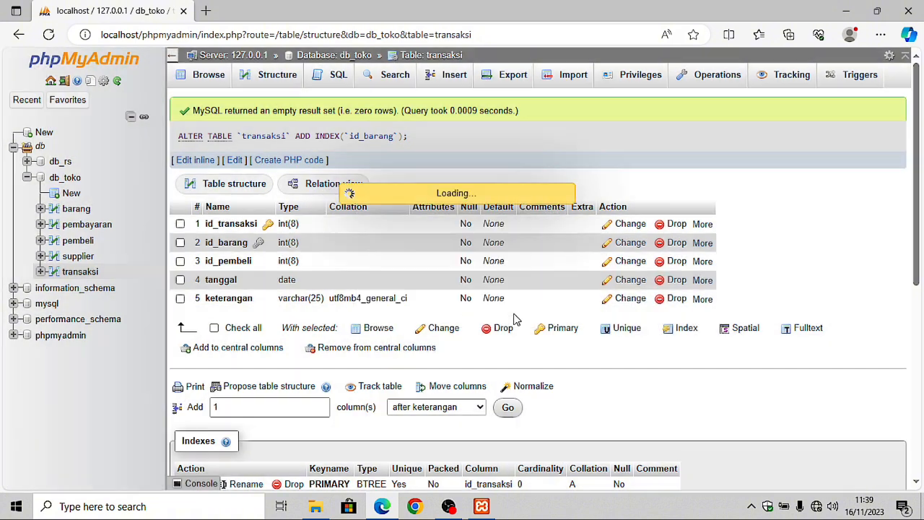
left_click(362, 56)
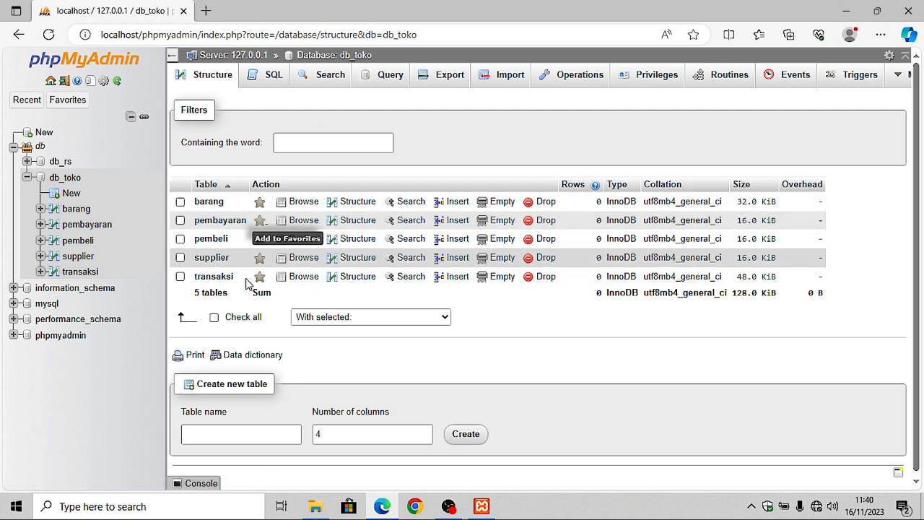
left_click(213, 277)
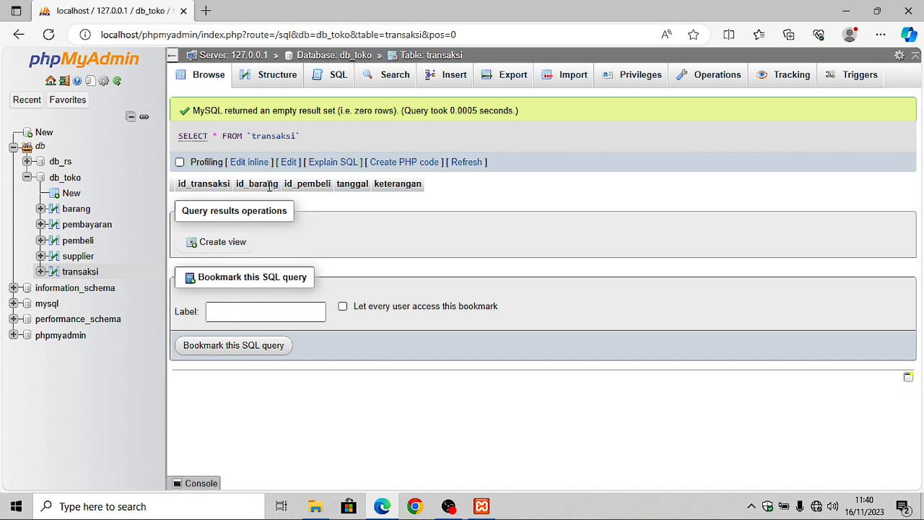
left_click(261, 74)
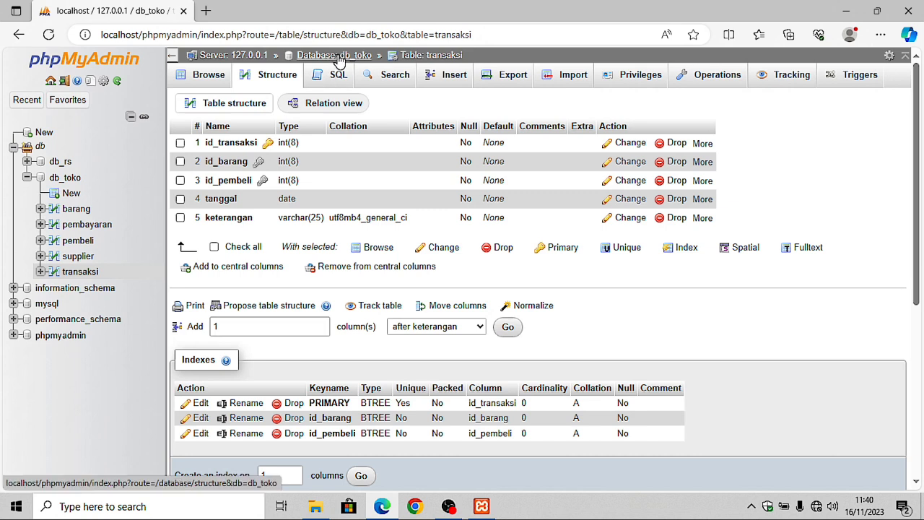
Add an index to the id_transaksi column in the structure of the pembayaran table and confirm it.
left_click(340, 58)
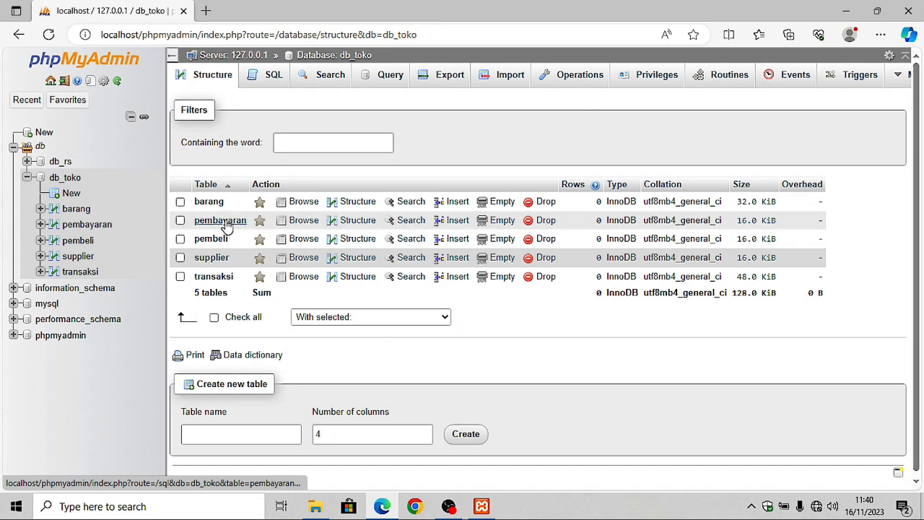
left_click(220, 220)
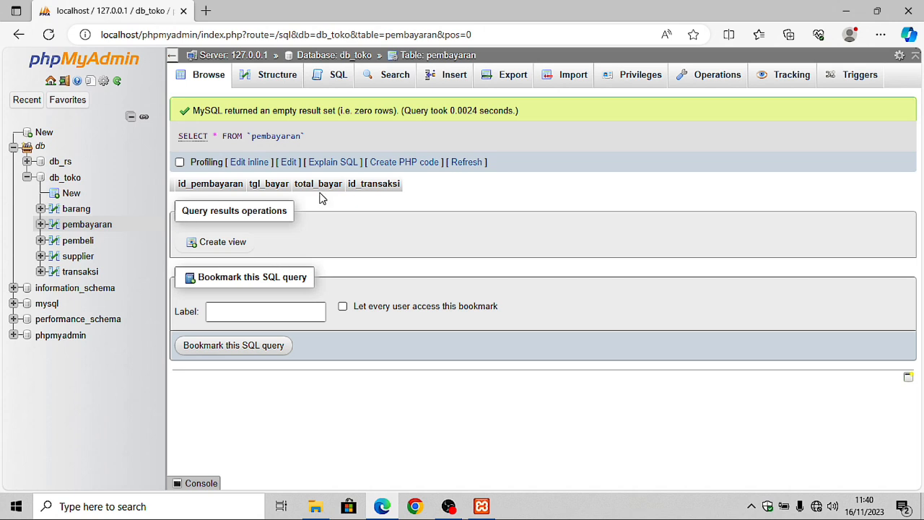
left_click(253, 78)
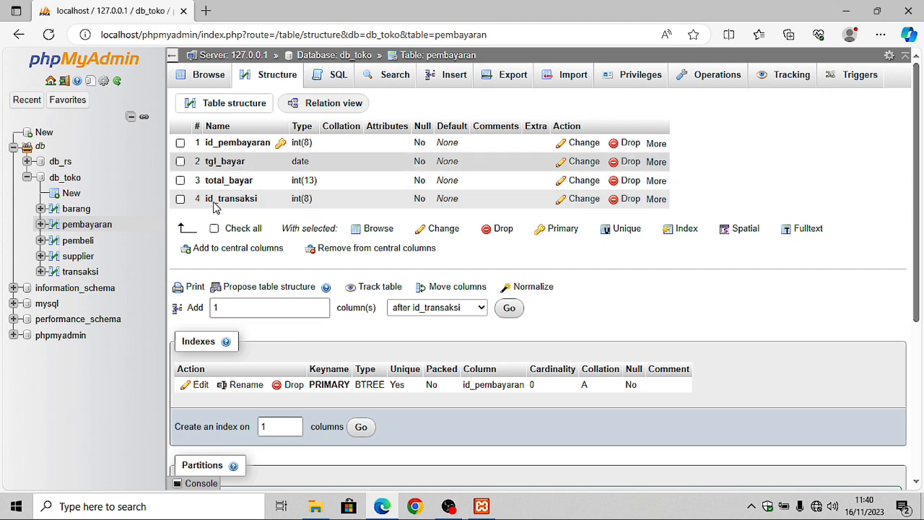
left_click(181, 199)
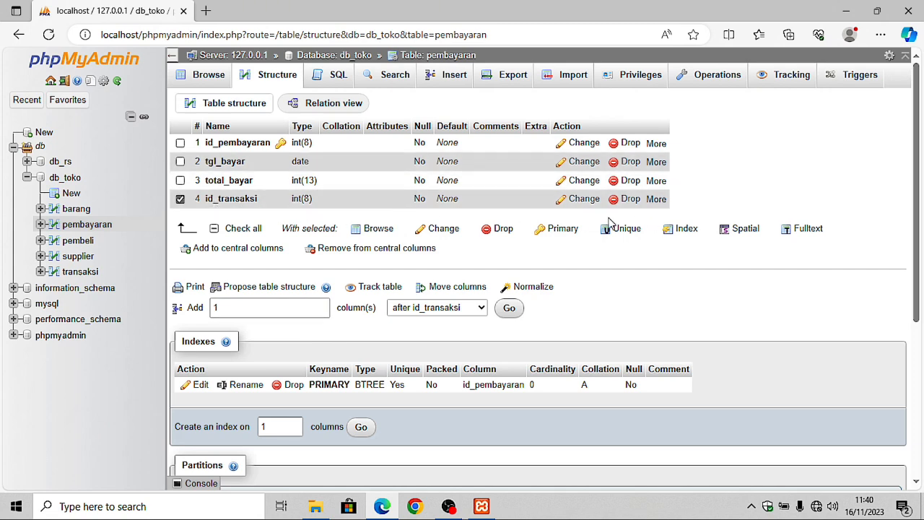
left_click(656, 201)
left_click(585, 241)
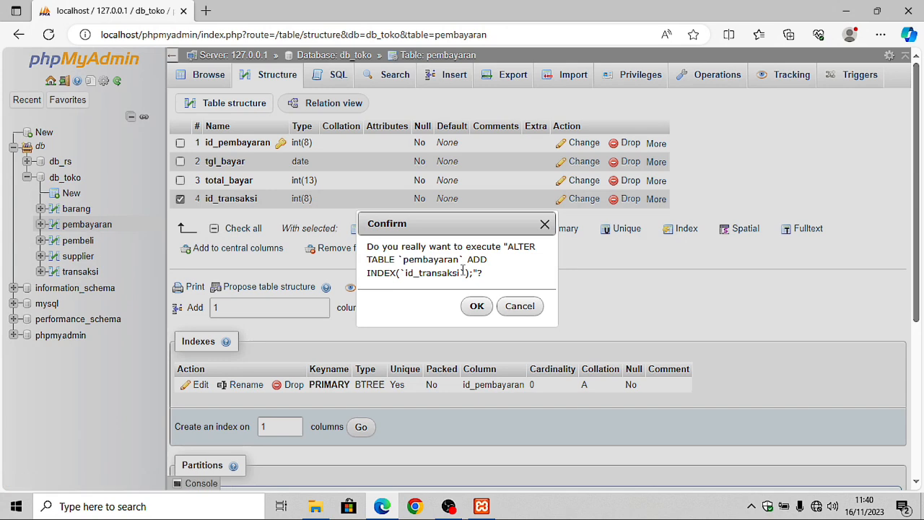
left_click(477, 308)
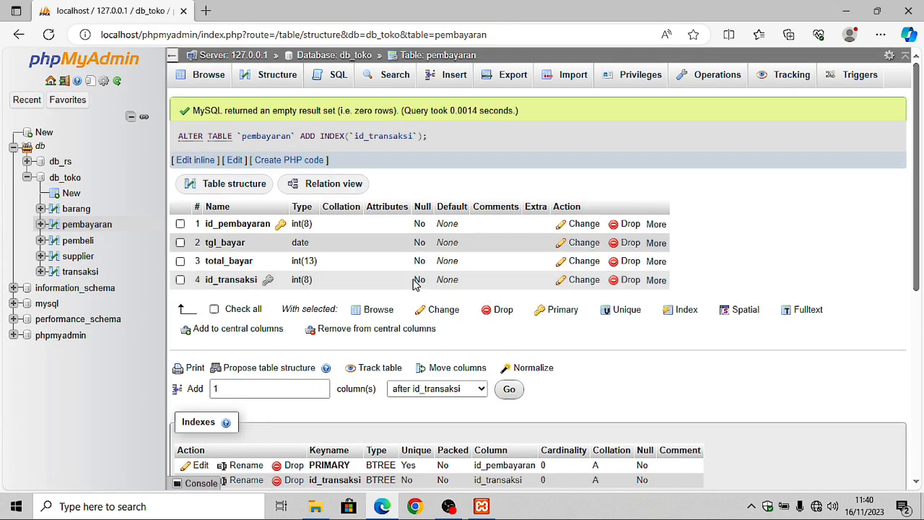
Open the Designer view of the db_toko database.
left_click(334, 56)
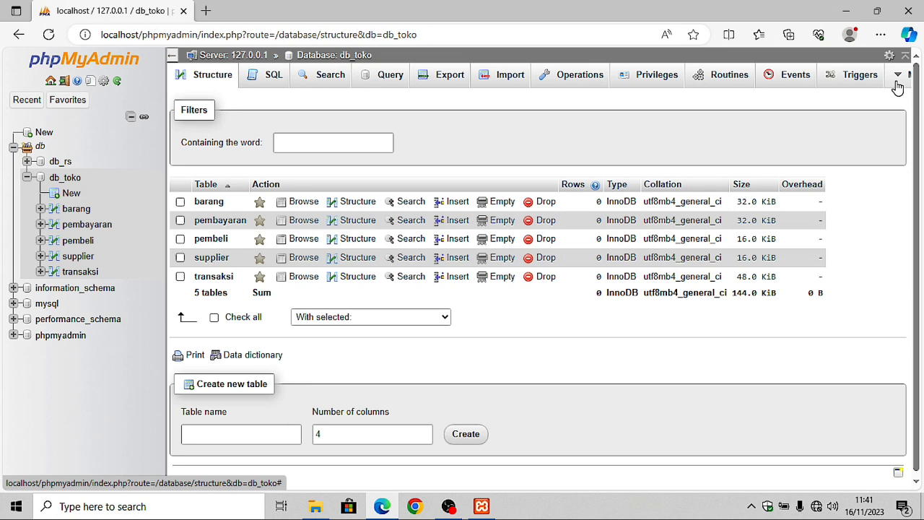
left_click(897, 75)
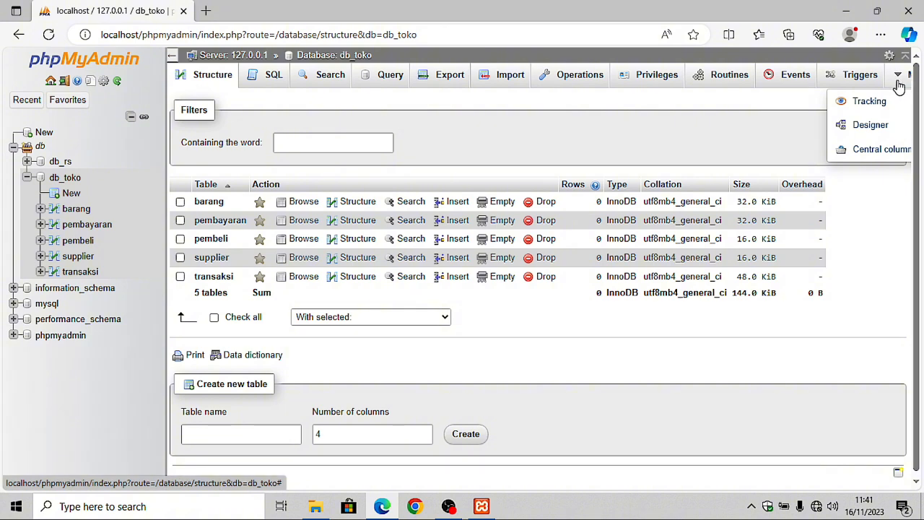
left_click(872, 136)
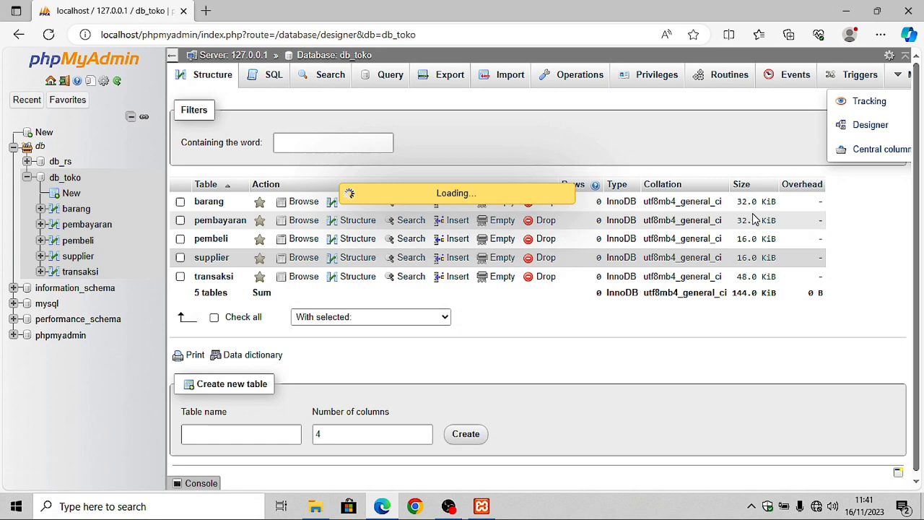
Arrange the diagram by moving pembeli up, transaksi to the centre and supplier below barang.
scroll(426, 359, "down", 1)
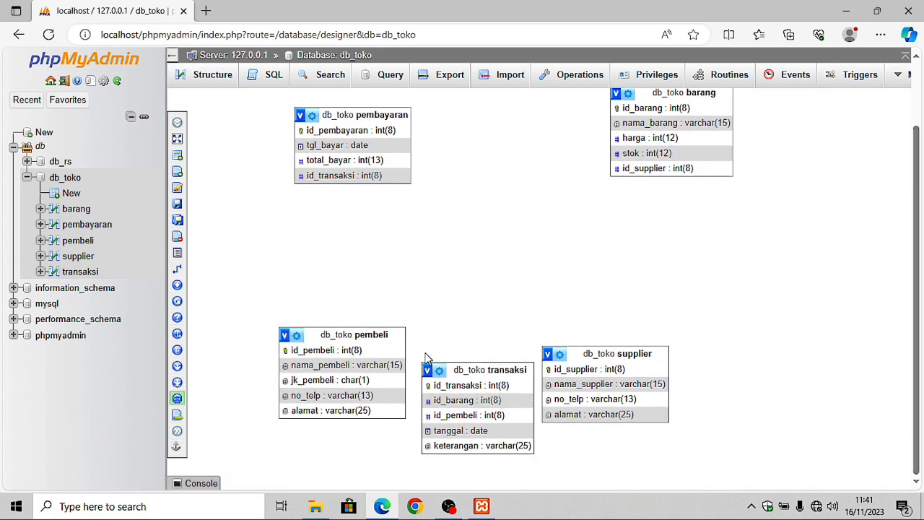
scroll(363, 340, "up", 1)
left_click_drag(370, 370, 380, 311)
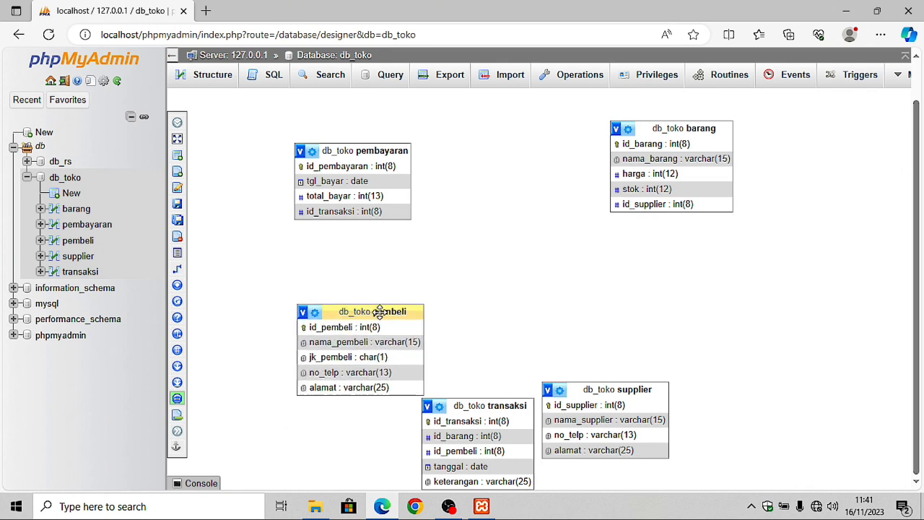
scroll(390, 325, "down", 1)
scroll(516, 348, "up", 1)
left_click_drag(510, 406, 533, 281)
scroll(670, 380, "down", 1)
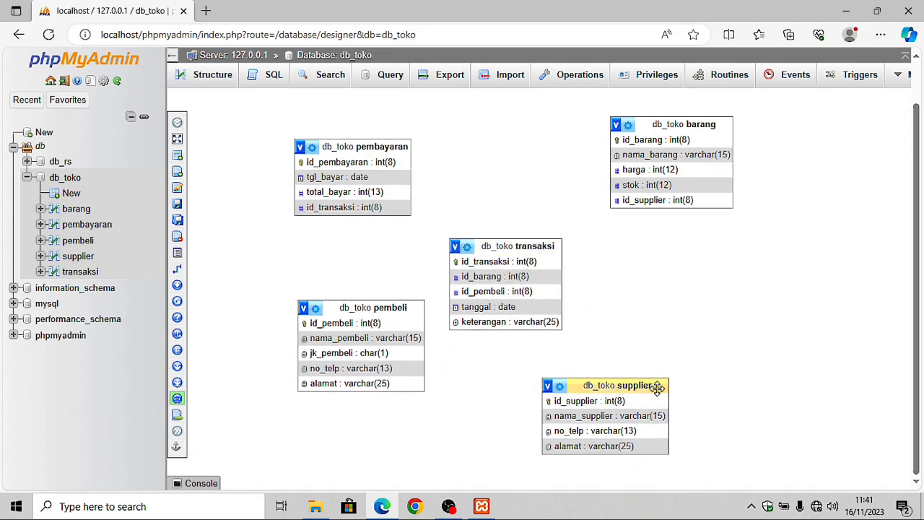
scroll(647, 393, "up", 1)
left_click_drag(654, 417, 709, 335)
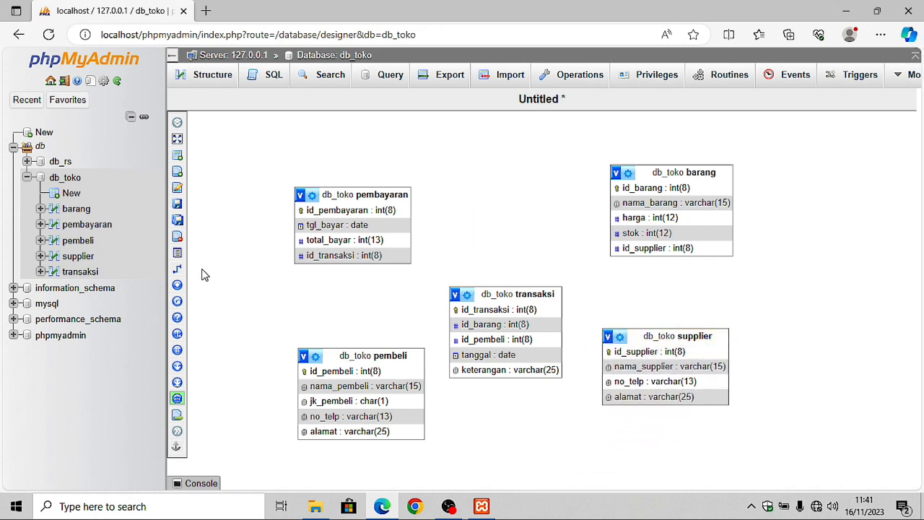
Create a relationship with barang's id_barang as referenced key and transaksi's id_barang as foreign key, using CASCADE on delete and on update.
mouse_move(184, 282)
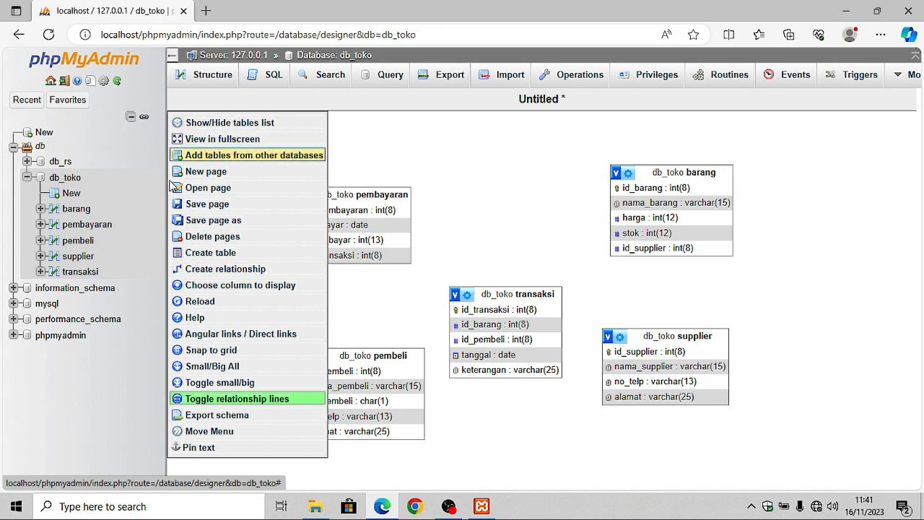
left_click(222, 276)
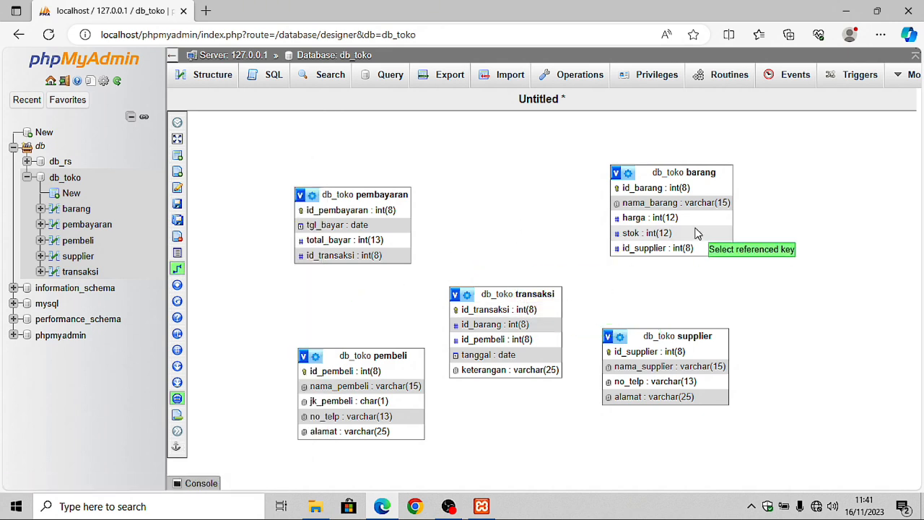
left_click(629, 190)
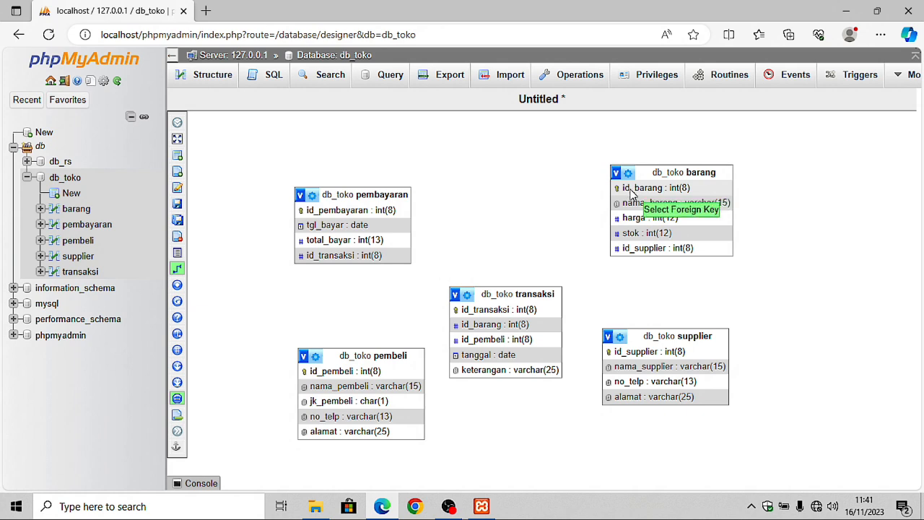
left_click(489, 330)
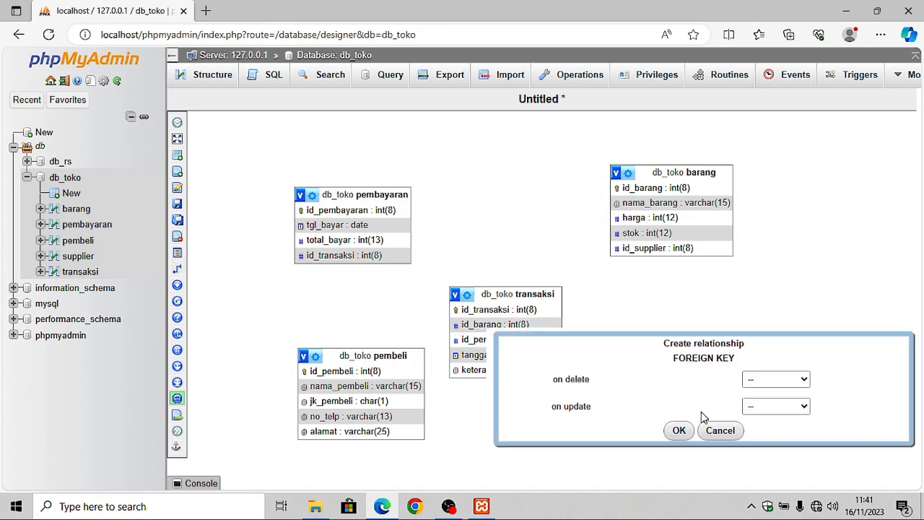
left_click(775, 379)
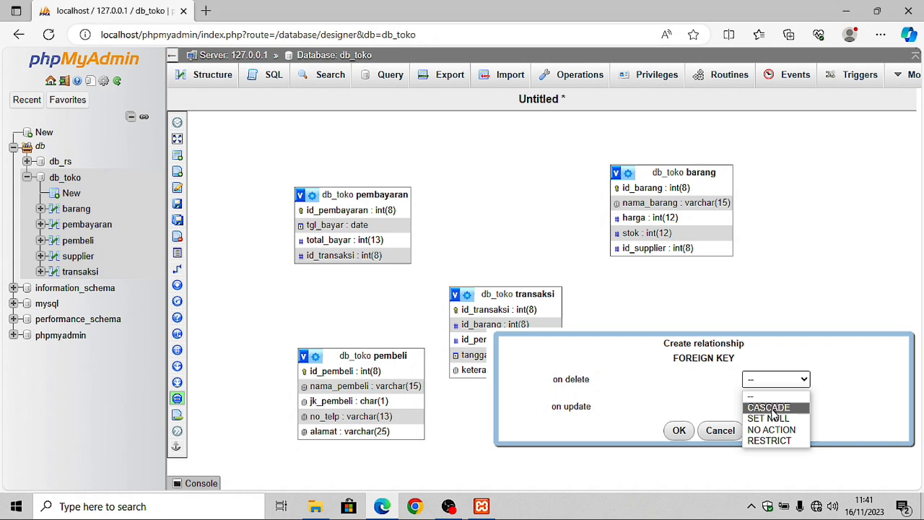
left_click(772, 408)
left_click(776, 406)
left_click(769, 431)
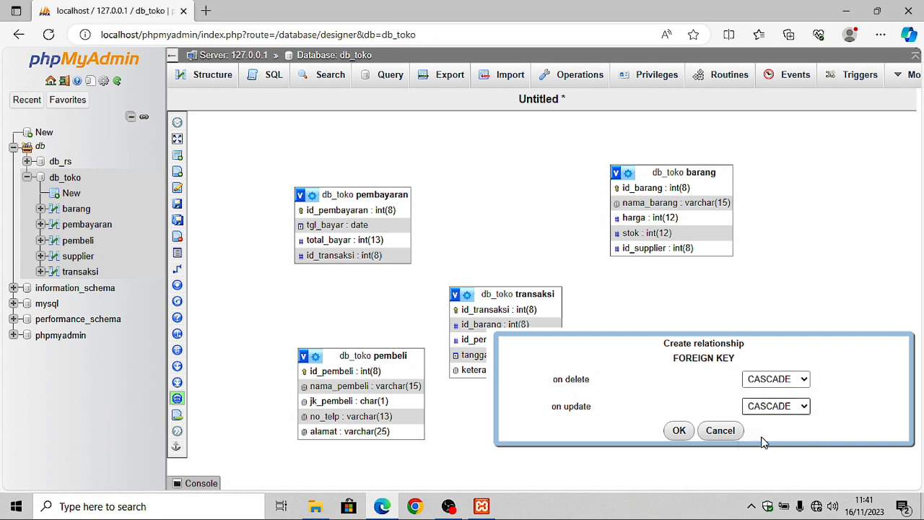
left_click(680, 430)
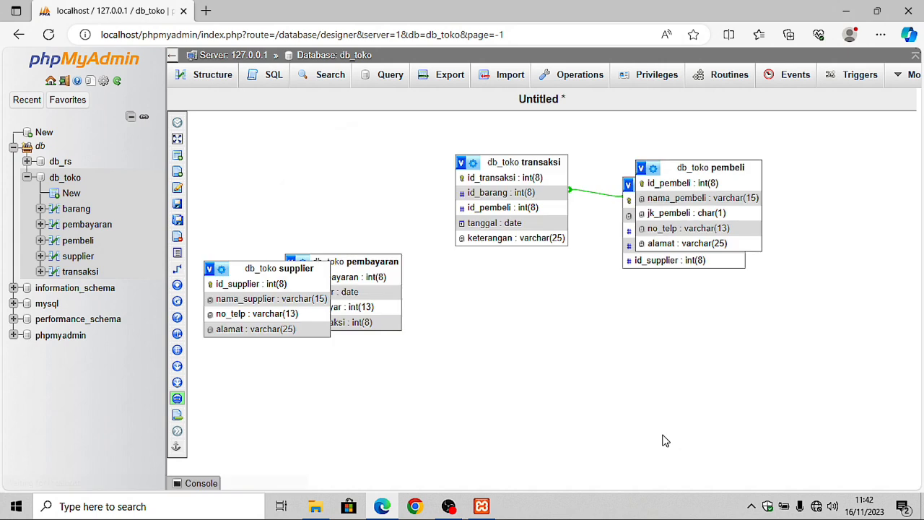
Separate the overlapping tables in the diagram by moving pembeli below barang and pembayaran below supplier.
left_click_drag(682, 168, 676, 320)
left_click_drag(698, 182, 709, 156)
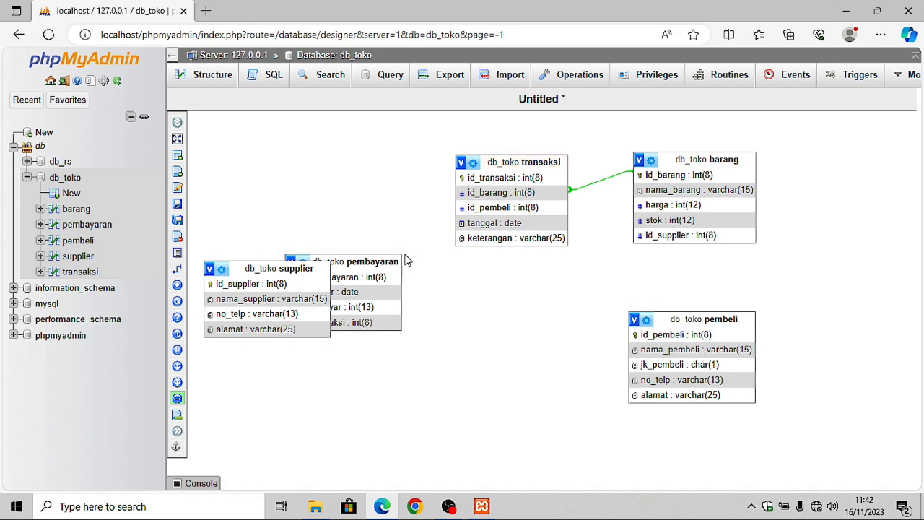
left_click_drag(368, 264, 421, 355)
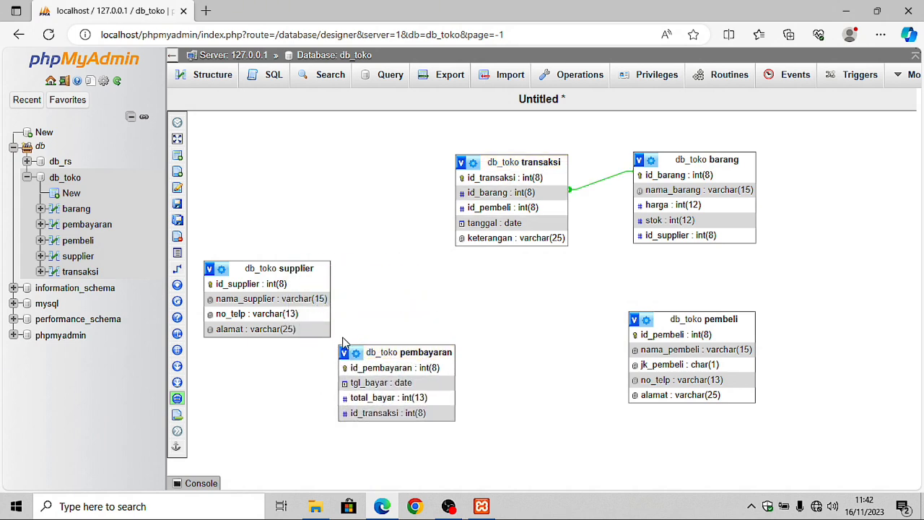
left_click_drag(302, 268, 363, 228)
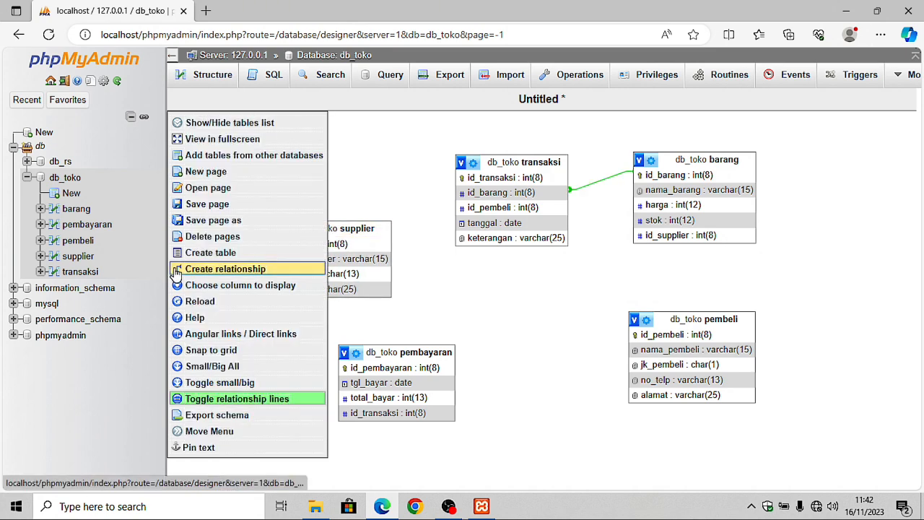
Create a relationship with supplier's id_supplier as referenced key and barang's id_supplier as foreign key, using CASCADE on delete and on update.
left_click(176, 270)
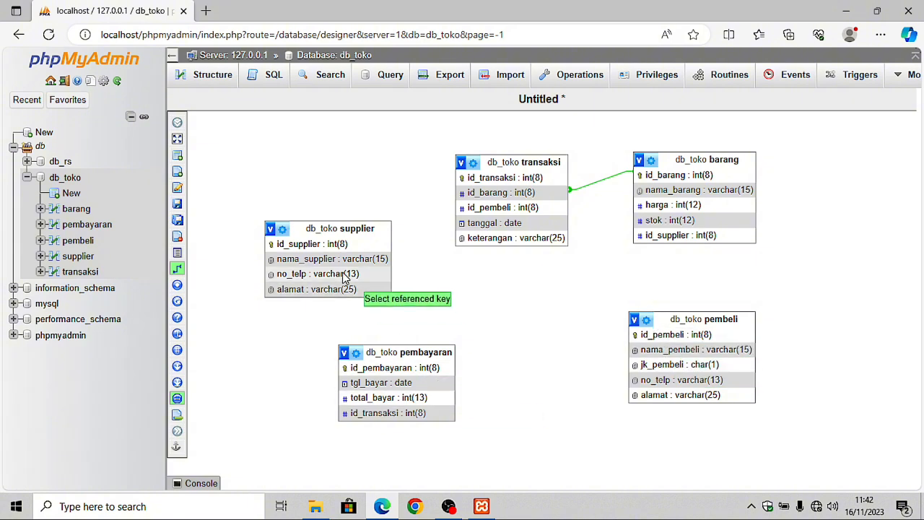
left_click(288, 246)
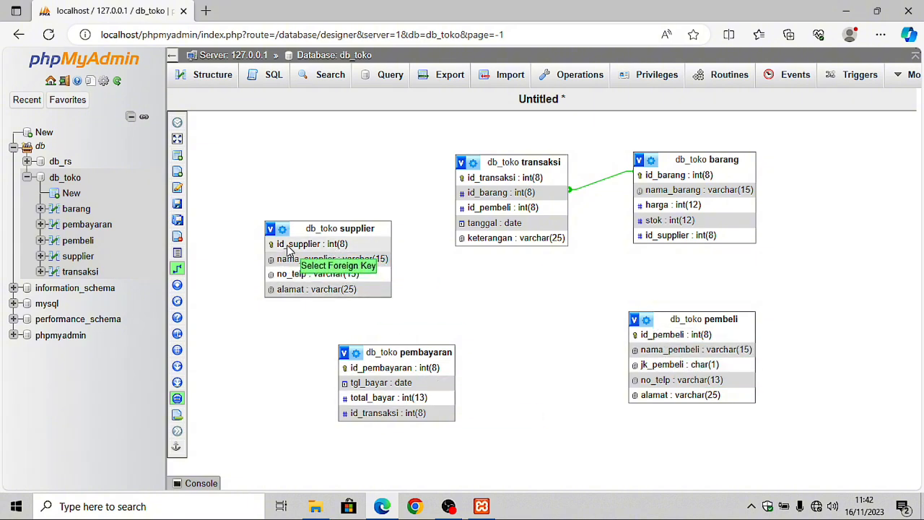
left_click(698, 238)
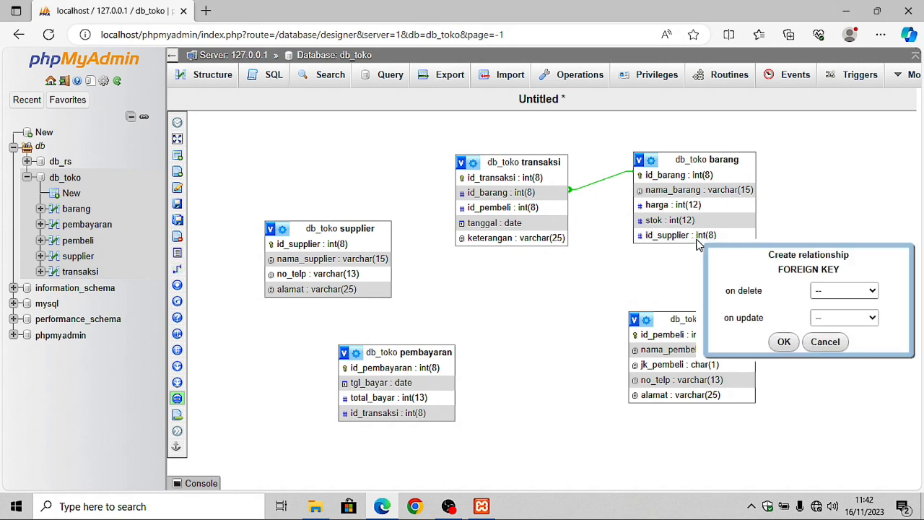
left_click(812, 291)
left_click(824, 319)
left_click(824, 319)
left_click(827, 346)
left_click(784, 341)
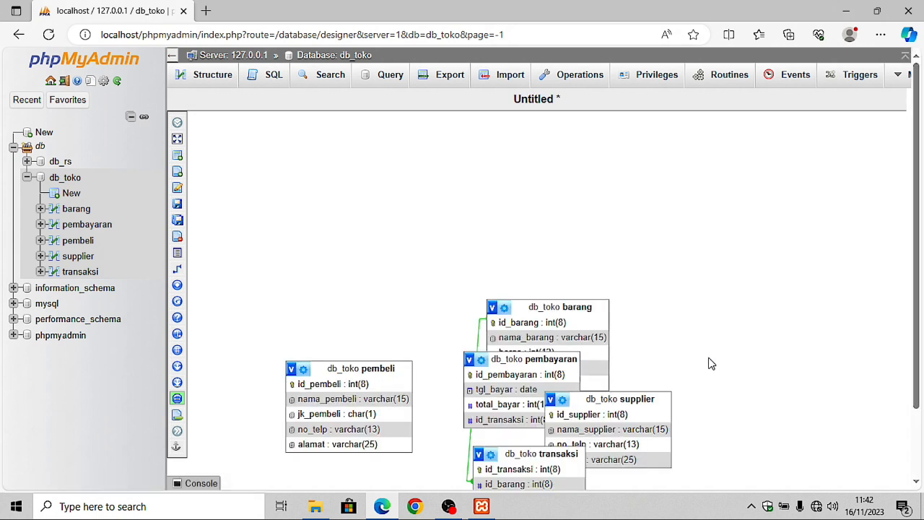
Separate the overlapping tables by moving barang up, pembayaran above pembeli and supplier to the upper right of barang.
left_click_drag(569, 310, 592, 234)
left_click_drag(550, 357, 403, 229)
left_click_drag(587, 397, 776, 187)
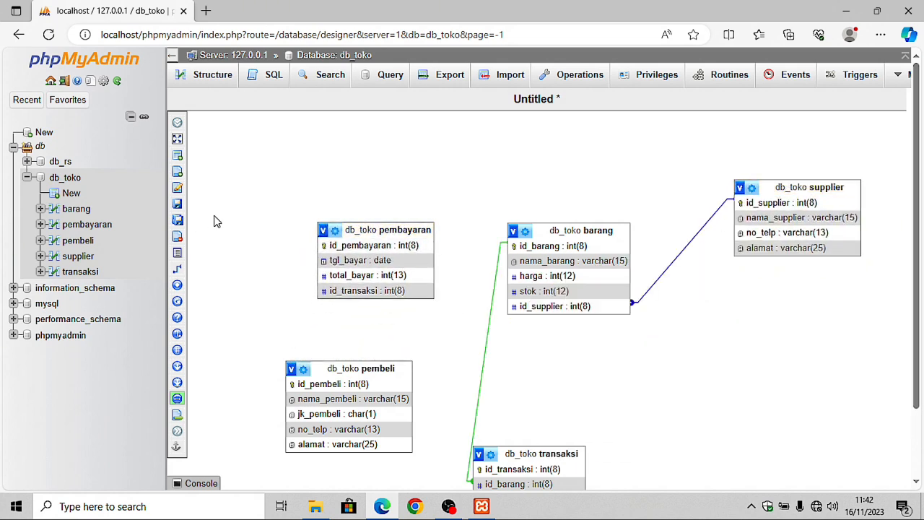
Save the diagram to a newly created page named db_toko.
mouse_move(213, 222)
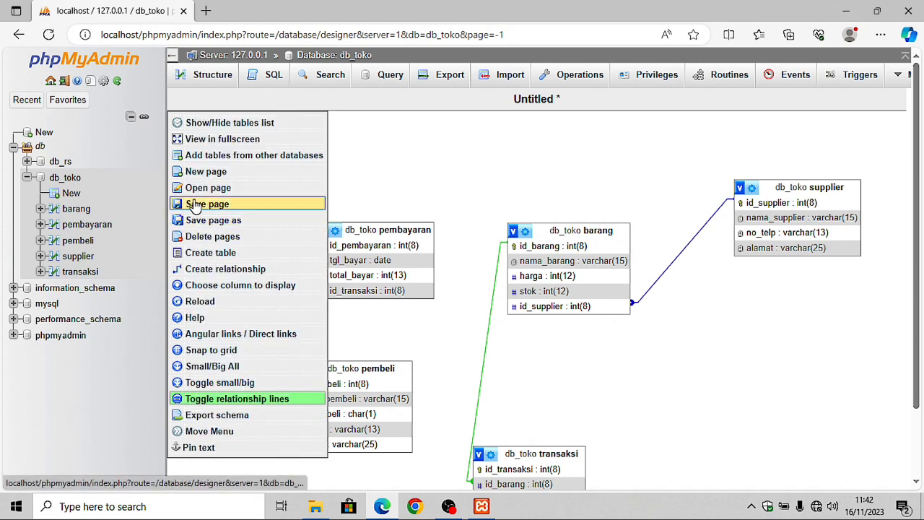
left_click(211, 222)
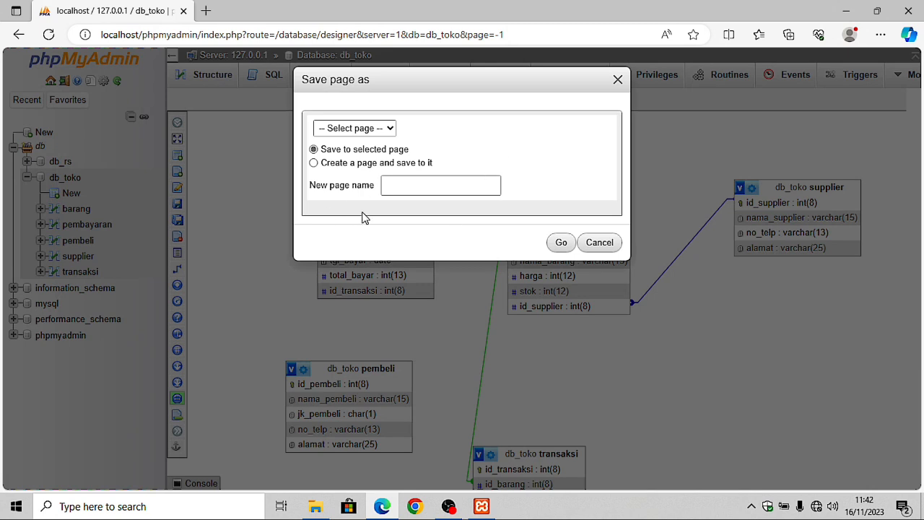
left_click(421, 185)
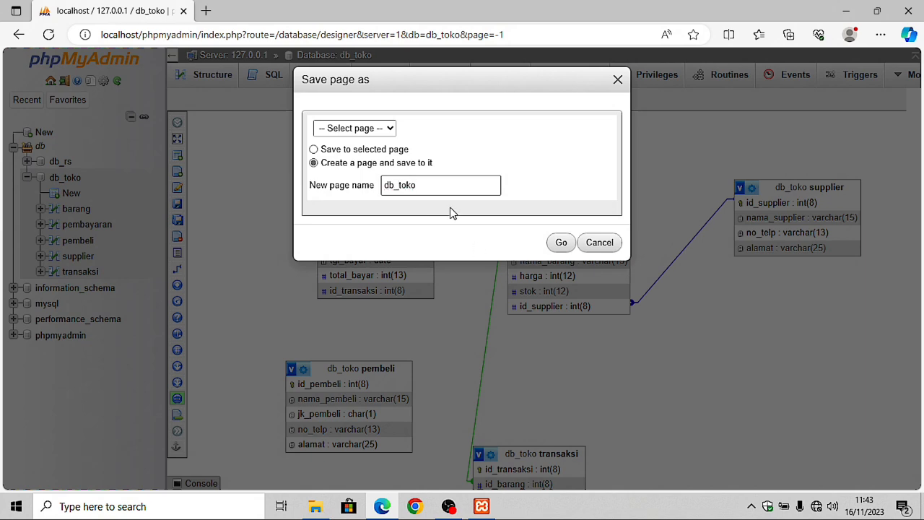
left_click(561, 243)
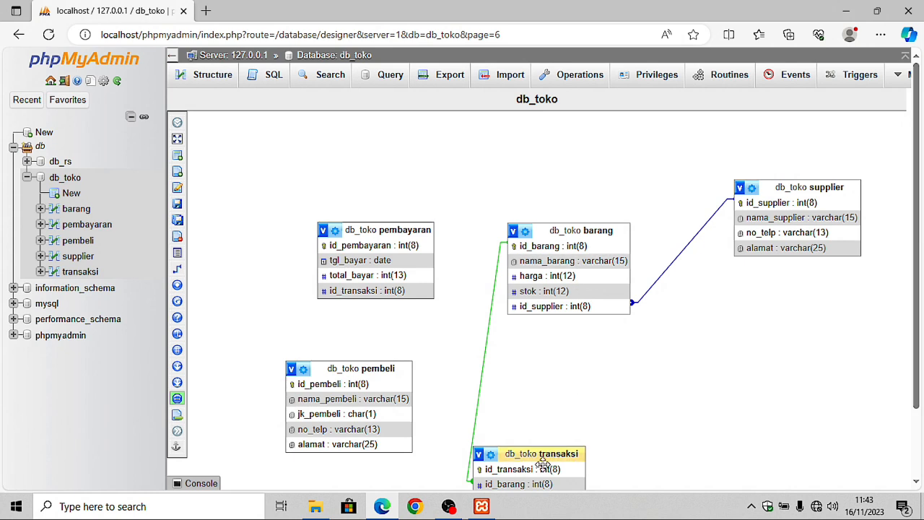
Move the transaksi table directly below barang in the diagram and save the page.
left_click_drag(521, 445, 520, 442)
left_click_drag(523, 432, 568, 361)
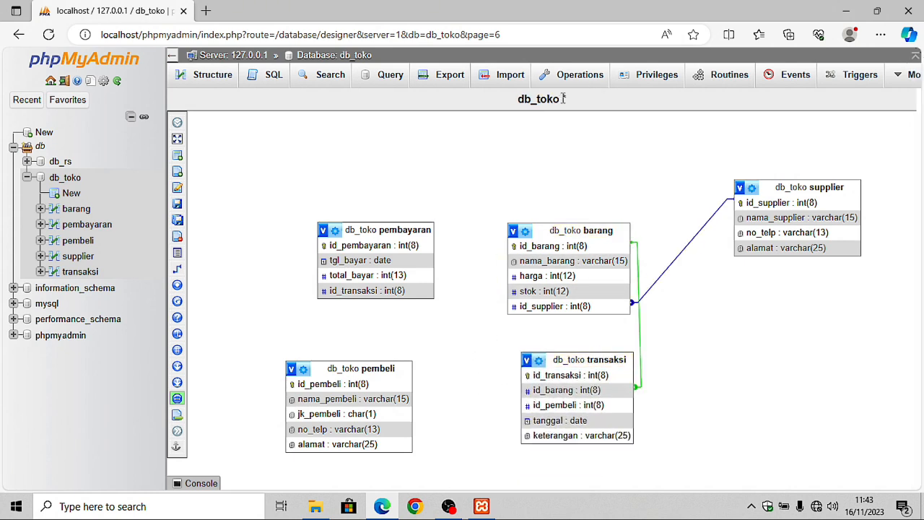
mouse_move(212, 239)
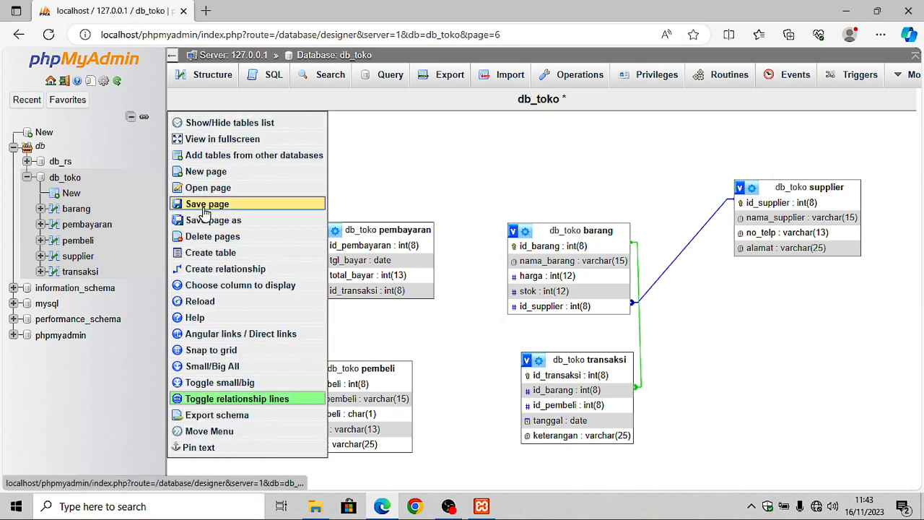
left_click(208, 204)
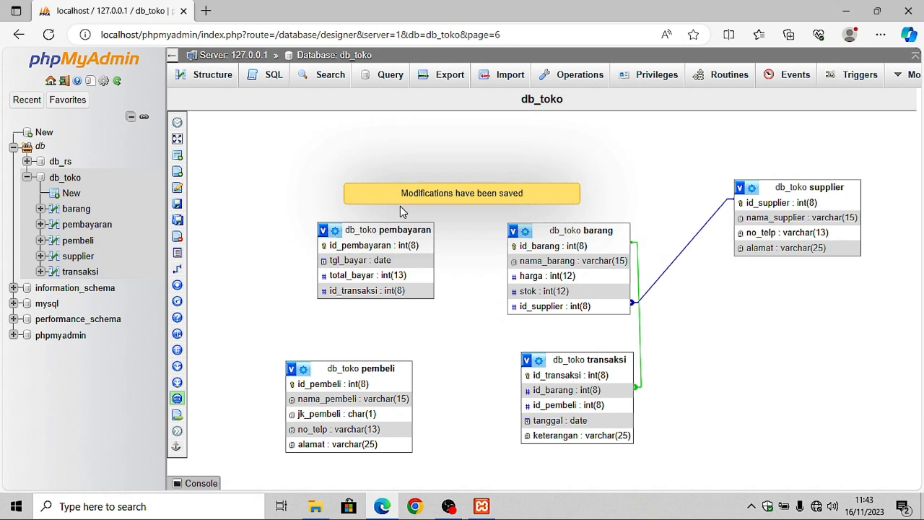
Create a relationship with transaksi's id_transaksi as referenced key and pembayaran's id_transaksi as foreign key, using CASCADE on delete and on update.
mouse_move(187, 307)
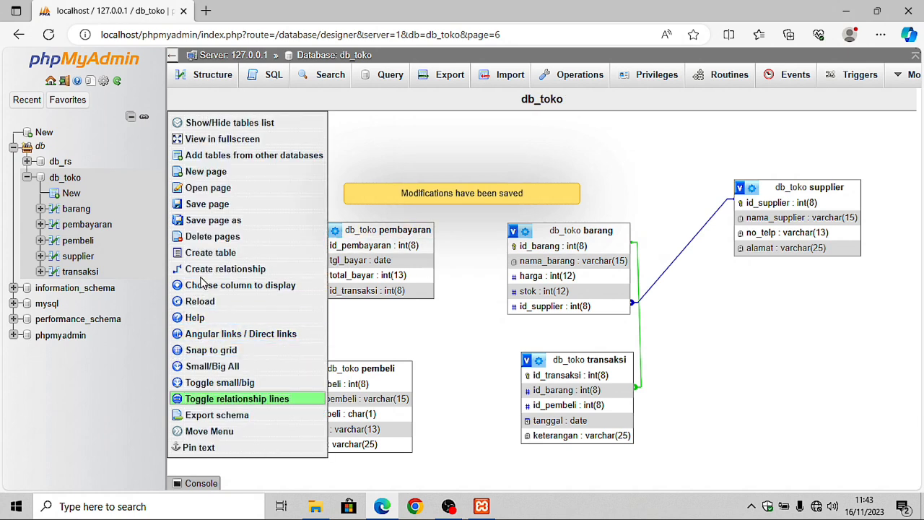
left_click(209, 269)
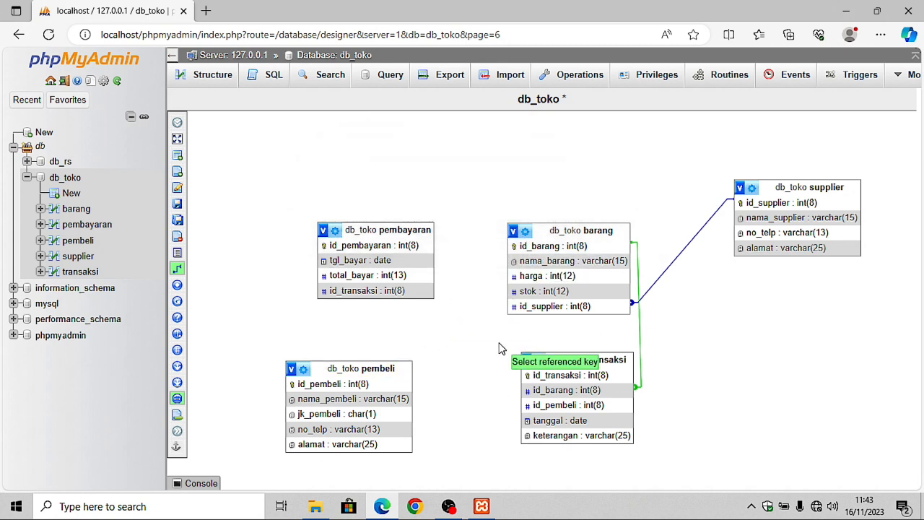
left_click(553, 377)
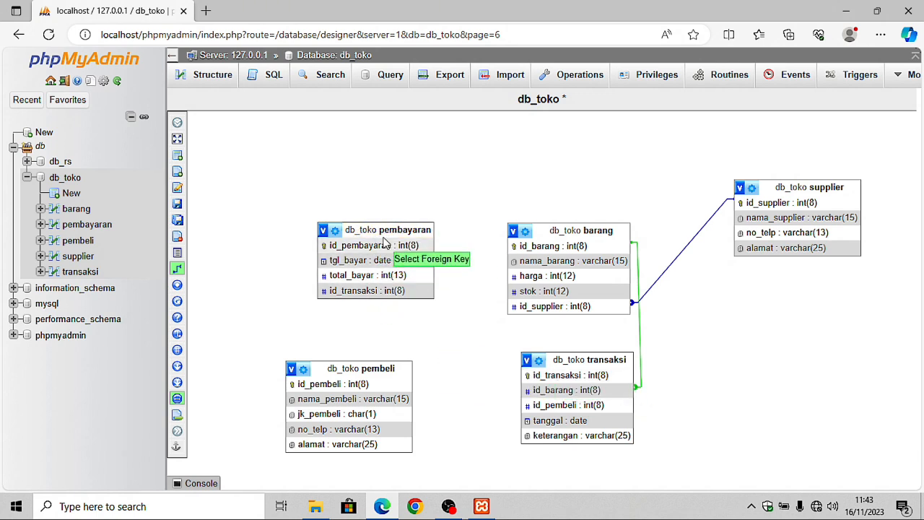
left_click(352, 293)
left_click(707, 346)
left_click(716, 374)
left_click(719, 372)
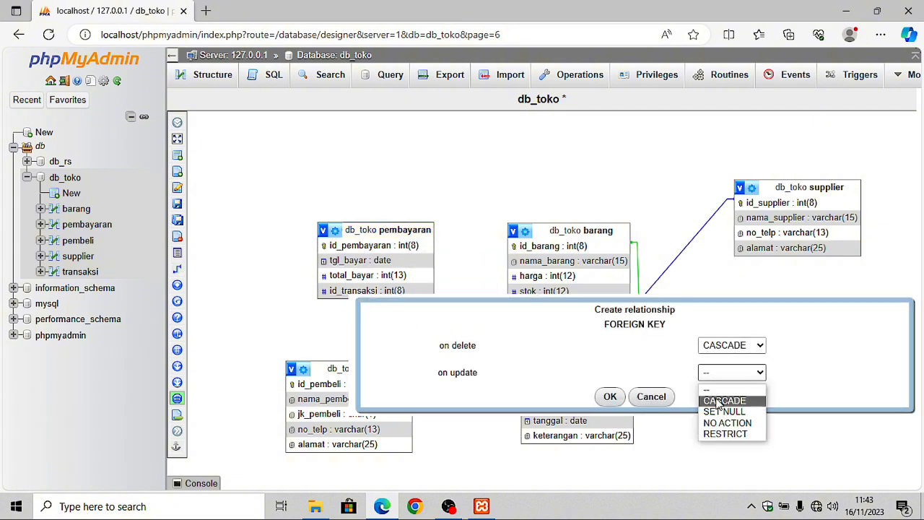
left_click(719, 400)
left_click(610, 397)
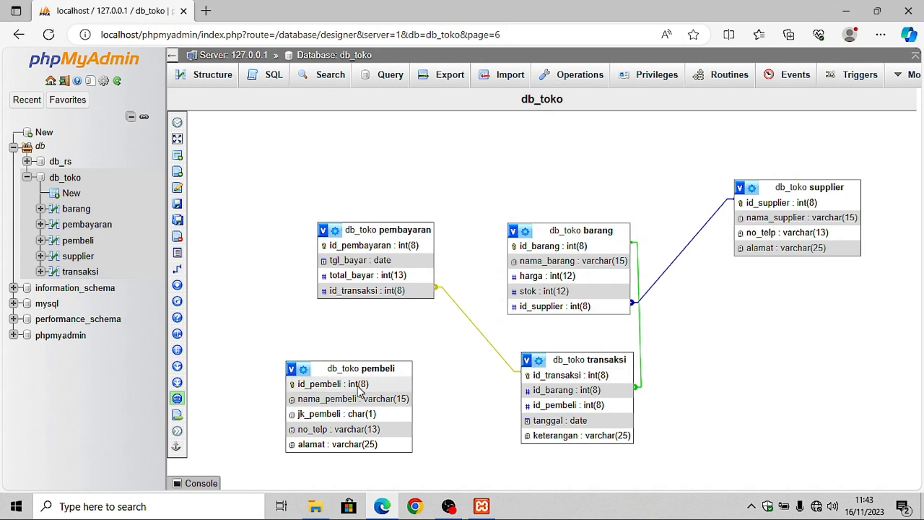
Create a relationship with pembeli's id_pembeli as referenced key and transaksi's id_pembeli as foreign key, using CASCADE on delete and on update.
left_click(179, 273)
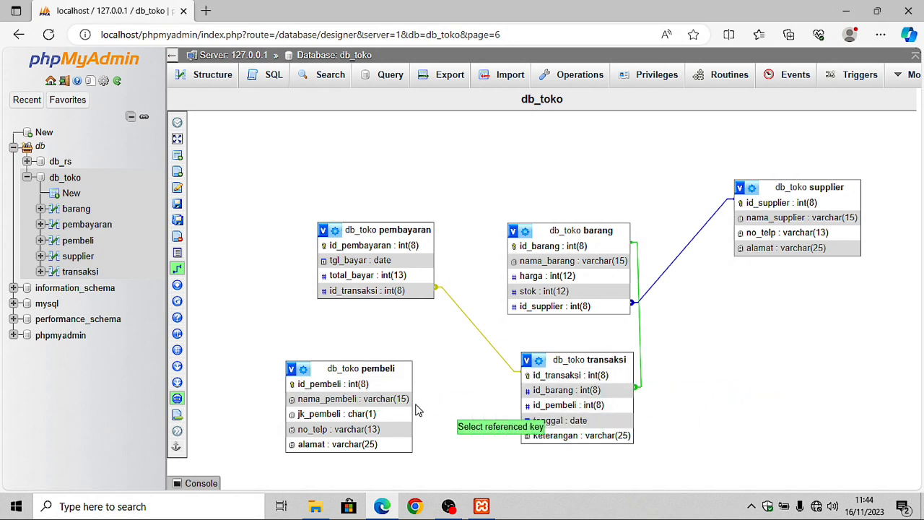
left_click(339, 386)
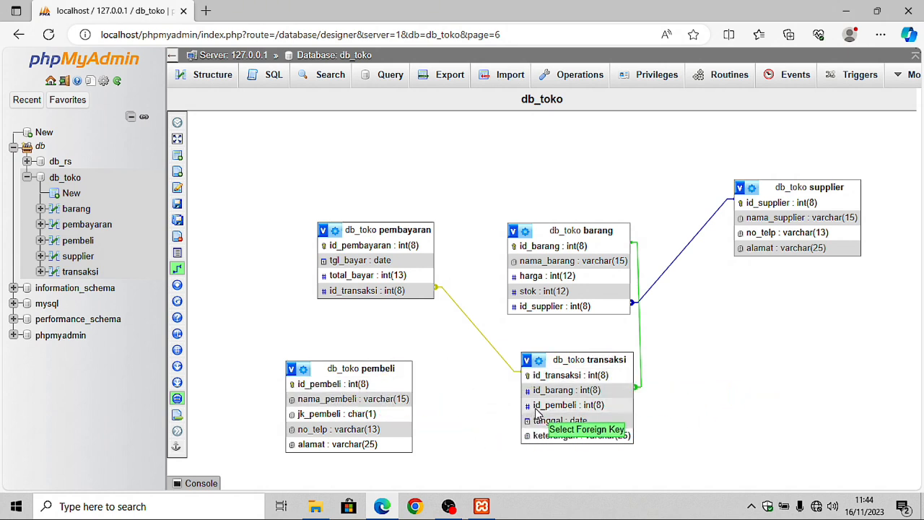
left_click(540, 405)
left_click(785, 458)
left_click(784, 408)
left_click(797, 483)
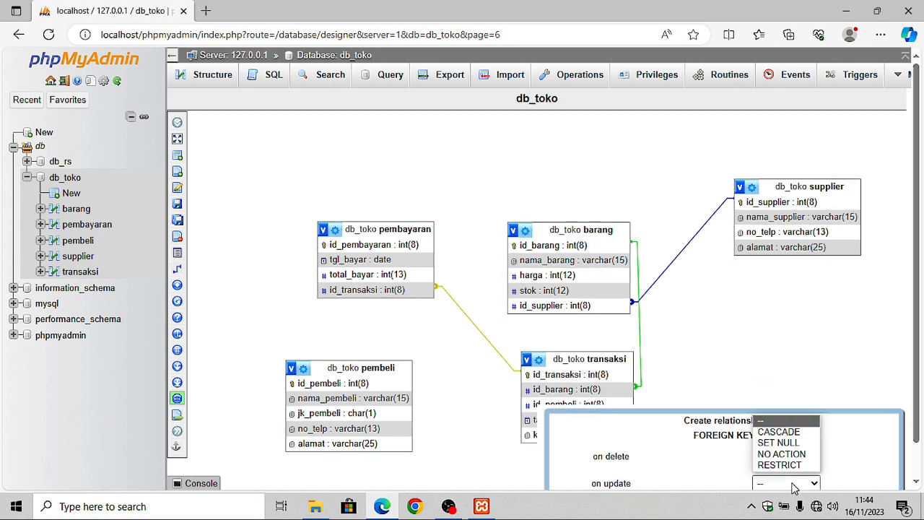
left_click(792, 435)
scroll(792, 436, "down", 1)
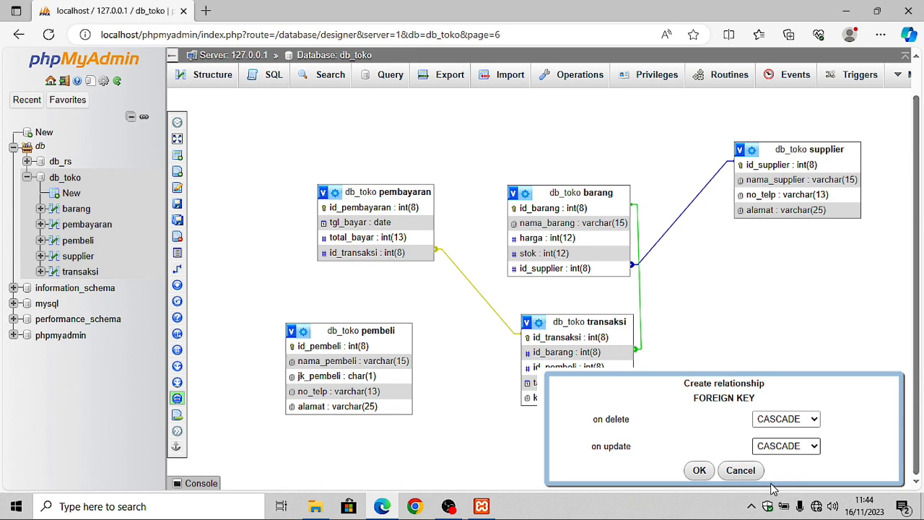
left_click(698, 470)
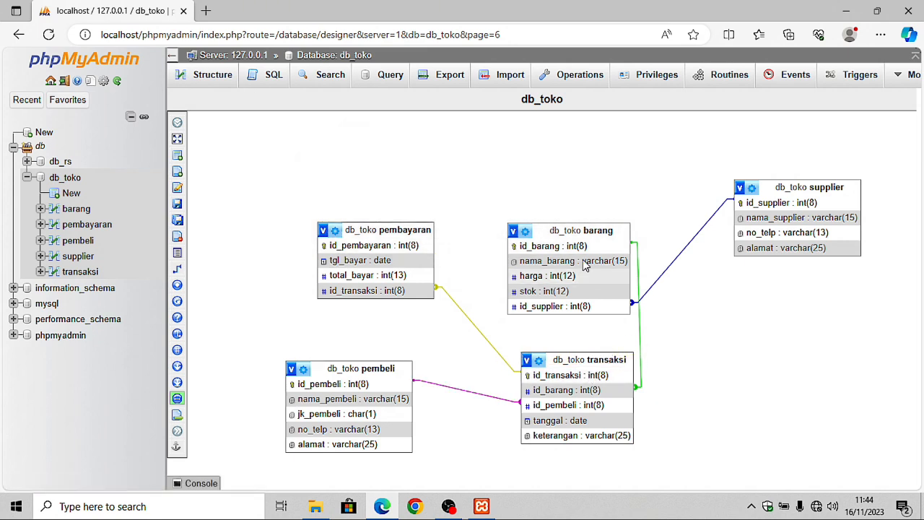
Arrange barang below supplier, transaksi in the centre and pembeli closer beneath pembayaran, and save the diagram page.
left_click_drag(602, 242, 818, 323)
left_click_drag(600, 357, 571, 303)
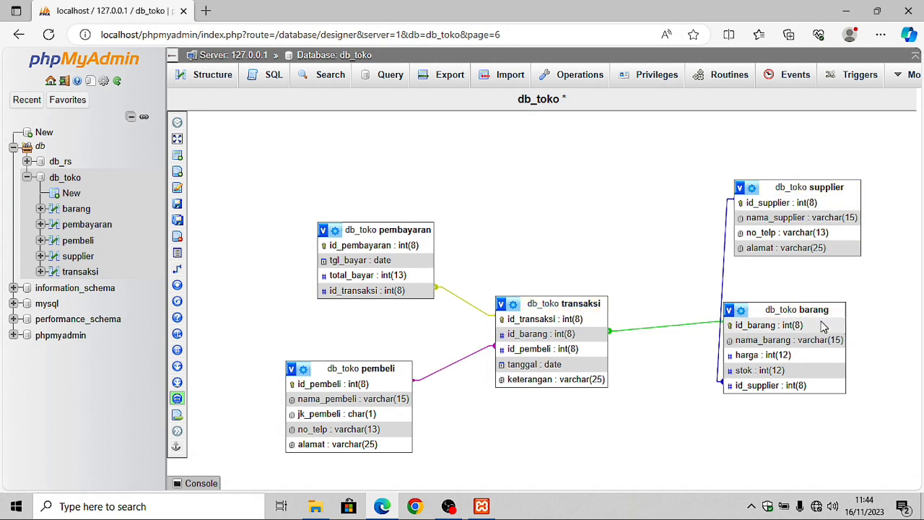
left_click_drag(791, 318, 813, 325)
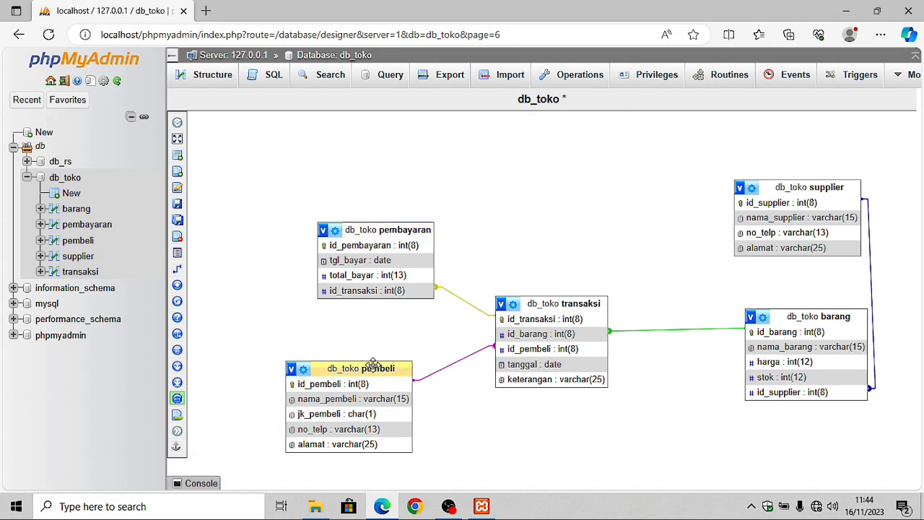
left_click_drag(367, 369, 391, 339)
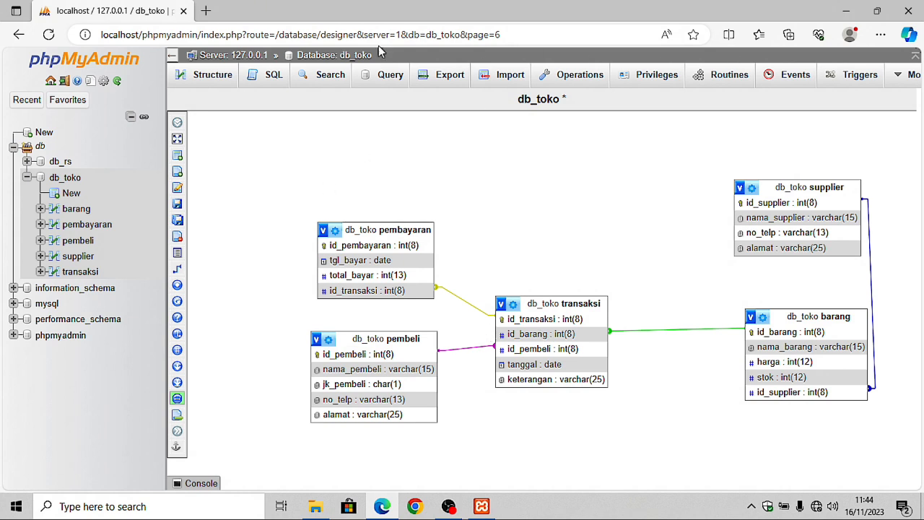
mouse_move(172, 221)
left_click(202, 205)
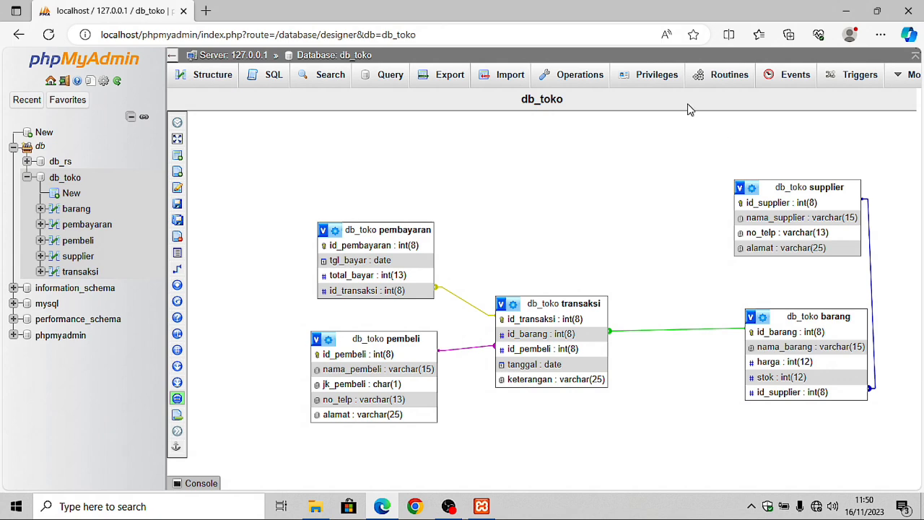
left_click(845, 10)
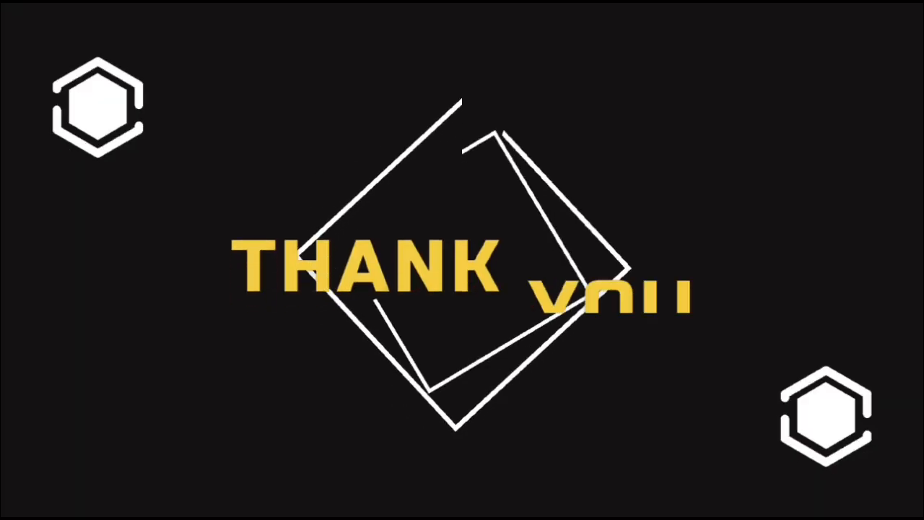